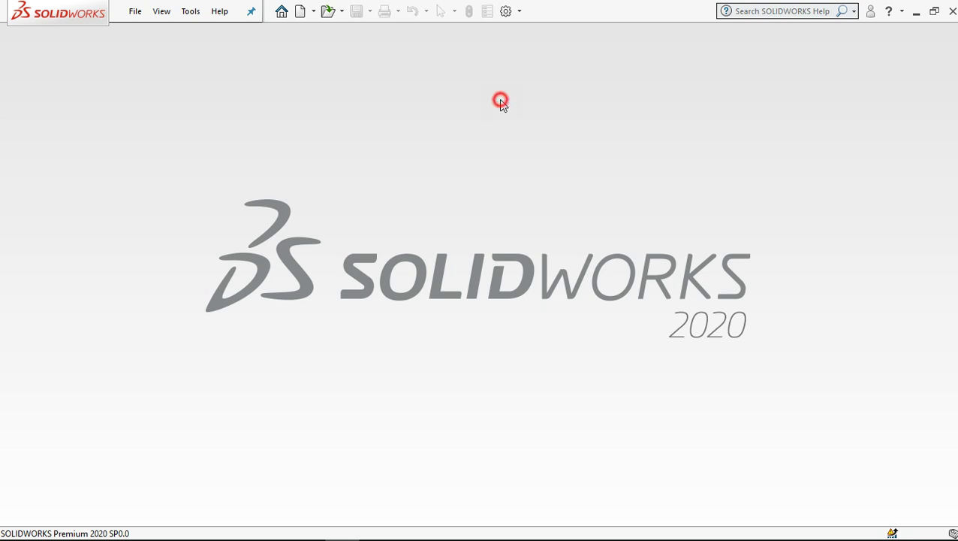
- Create a new blank Part document (Part5) from the New SOLIDWORKS Document dialog
{"action": "left_click", "coordinate": [313, 11]}
{"action": "left_click", "coordinate": [312, 37]}
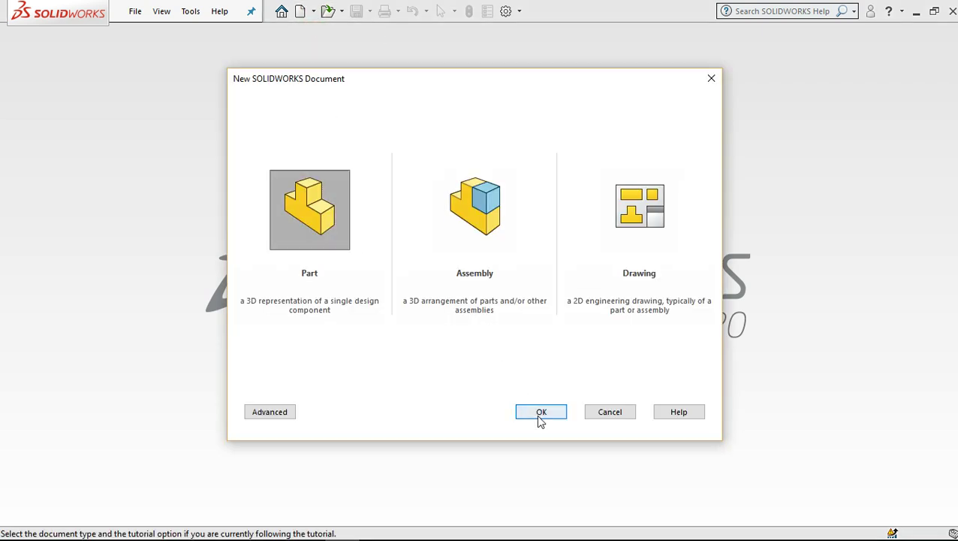
{"action": "left_click", "coordinate": [541, 412]}
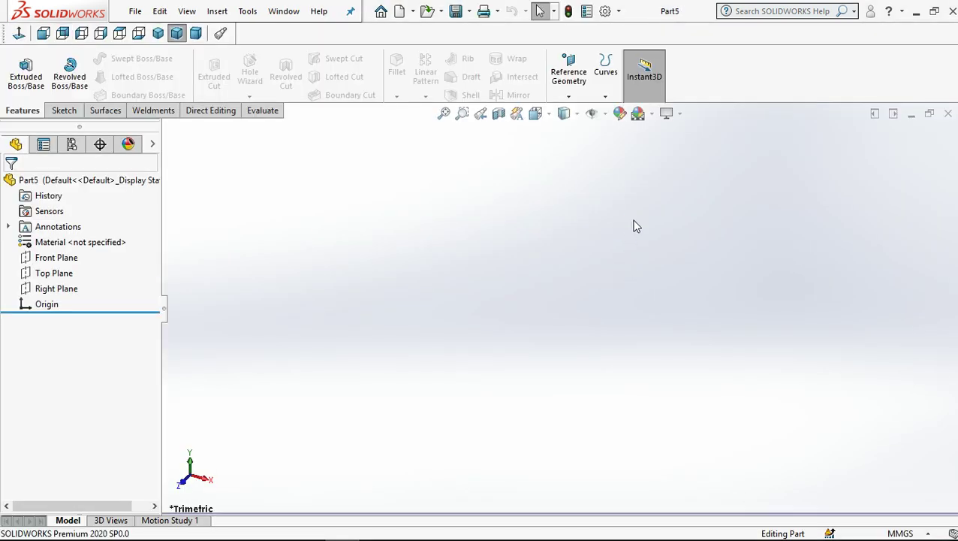
{"action": "left_click", "coordinate": [633, 221]}
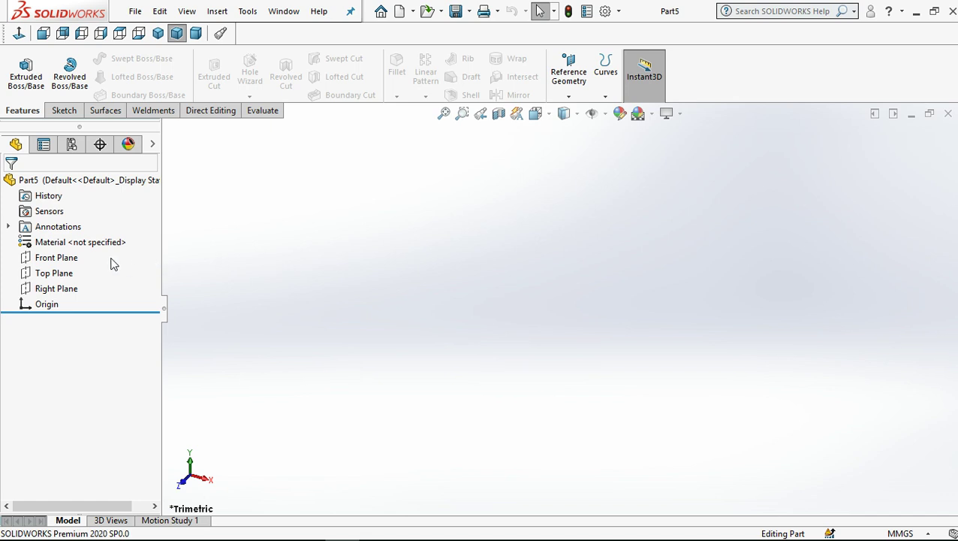
{"action": "left_click", "coordinate": [422, 374]}
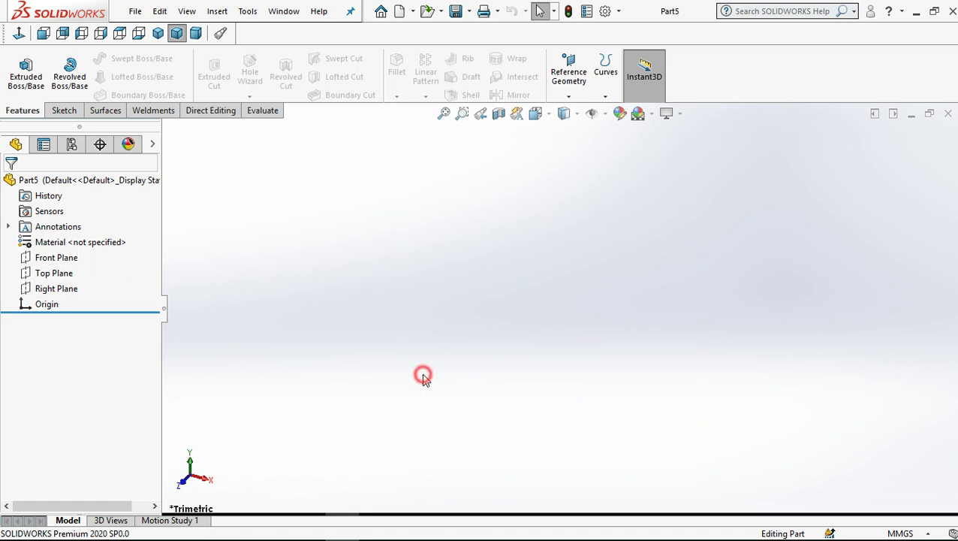
- Start a sketch on the Top Plane and draw a corner rectangle from the origin
{"action": "left_click", "coordinate": [52, 273]}
{"action": "left_click", "coordinate": [51, 254]}
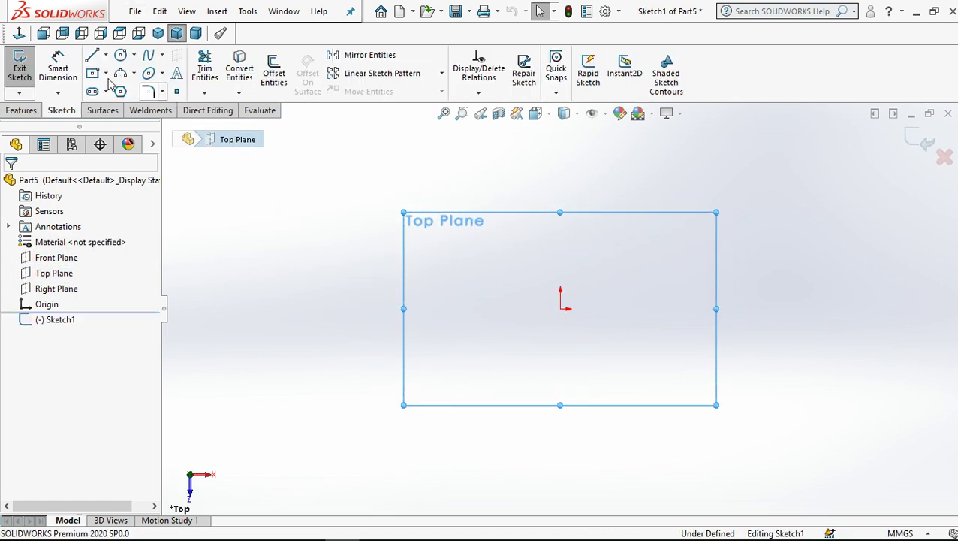
{"action": "left_click", "coordinate": [106, 74]}
{"action": "left_click", "coordinate": [131, 91]}
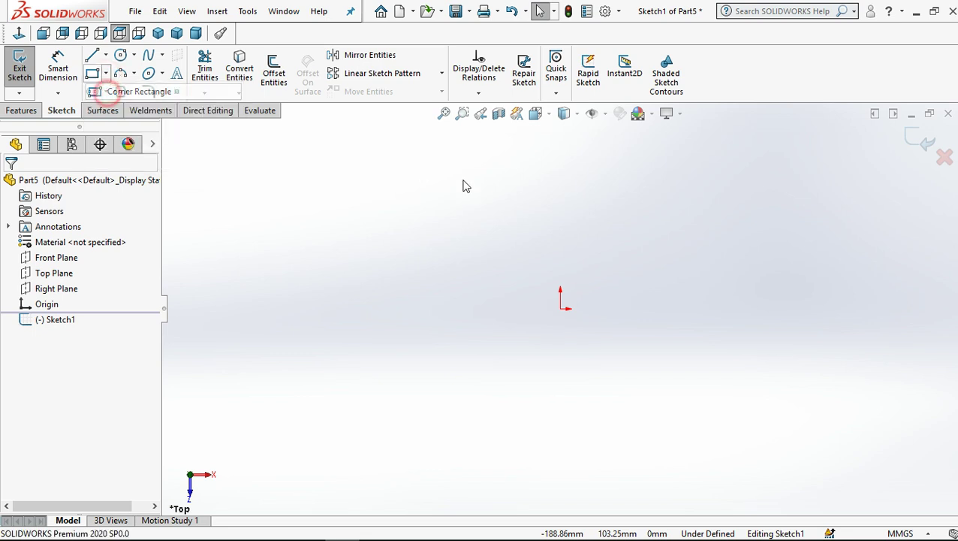
{"action": "left_click_drag", "start_coordinate": [560, 308], "coordinate": [399, 198]}
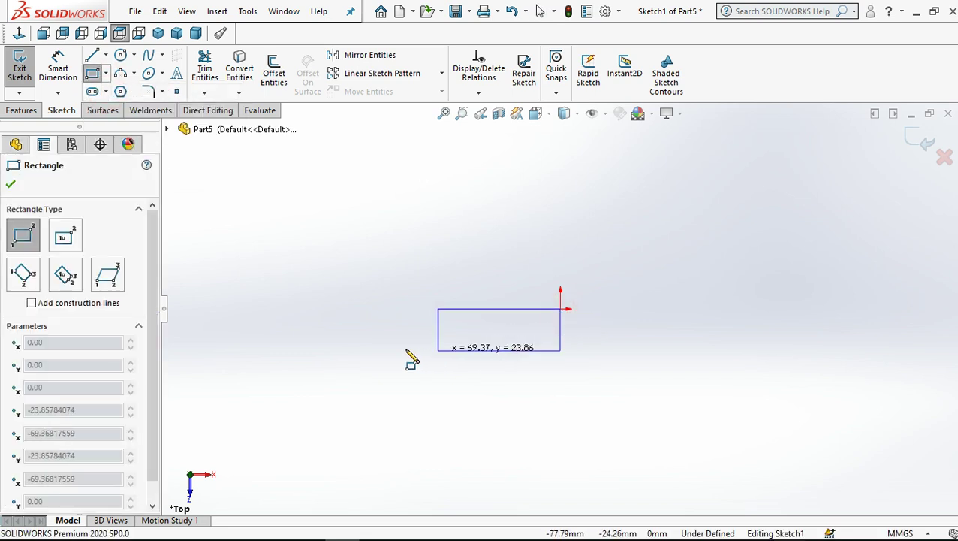
{"action": "left_click", "coordinate": [398, 198]}
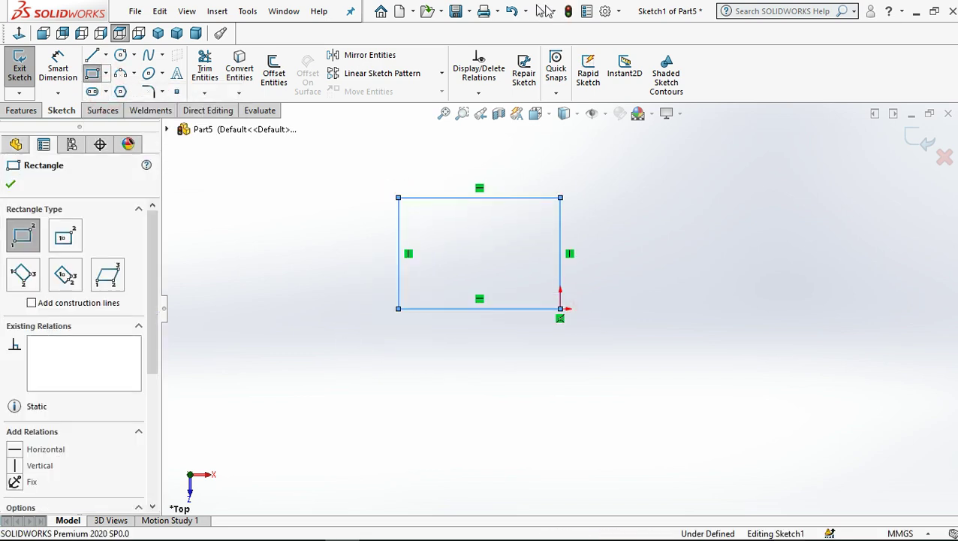
- Dimension the rectangle 80 mm tall and 100 mm wide
{"action": "left_click", "coordinate": [541, 10]}
{"action": "left_click", "coordinate": [57, 68]}
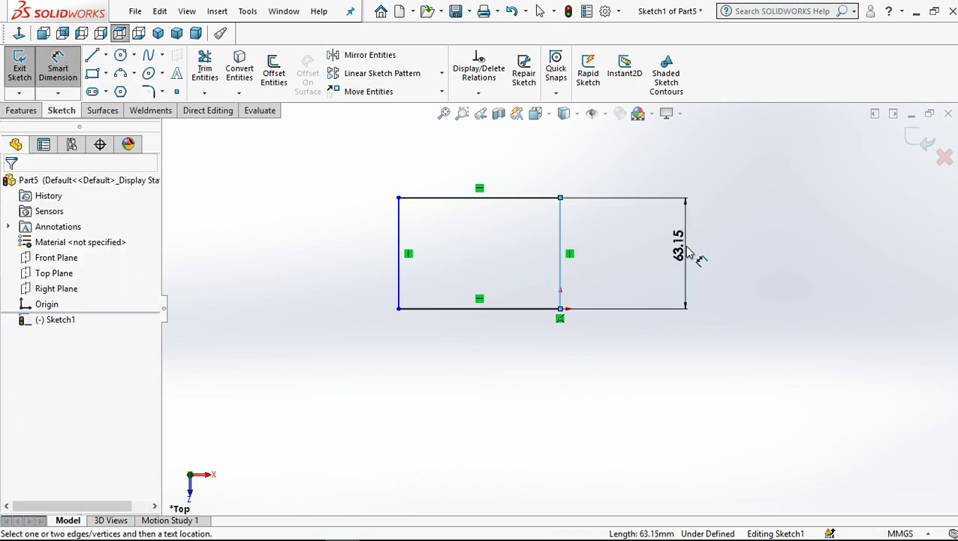
{"action": "left_click", "coordinate": [686, 253]}
{"action": "type", "text": "80"}
{"action": "key", "text": "Return"}
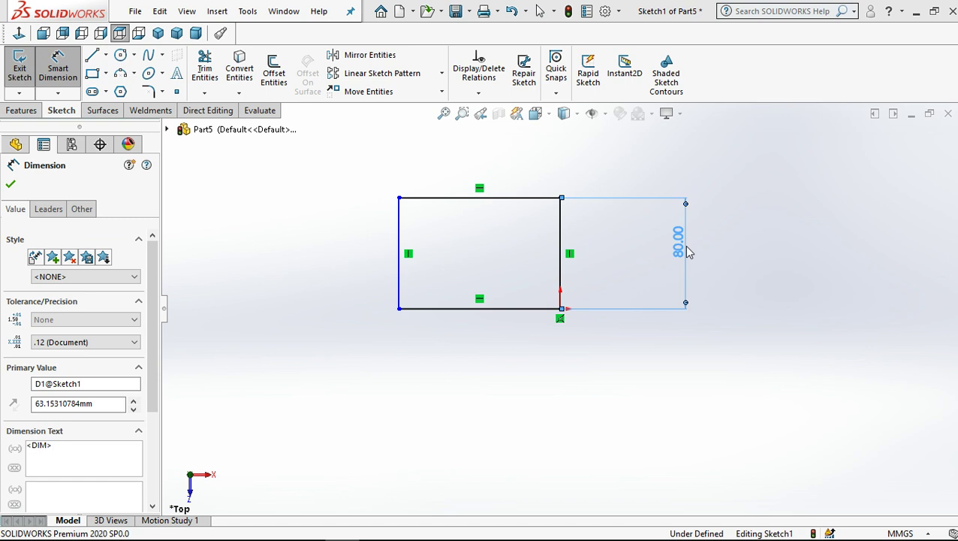
{"action": "left_click", "coordinate": [736, 253]}
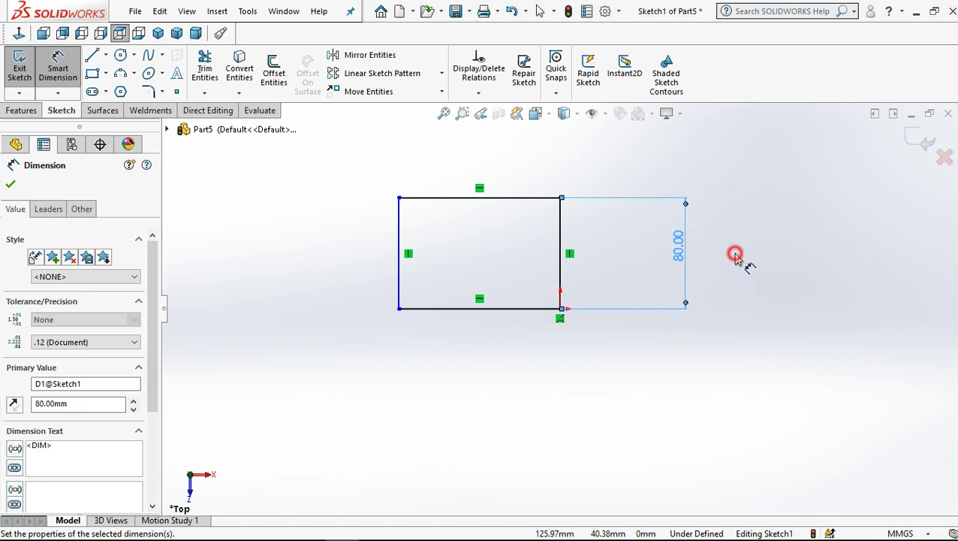
{"action": "left_click", "coordinate": [425, 309]}
{"action": "left_click", "coordinate": [431, 381]}
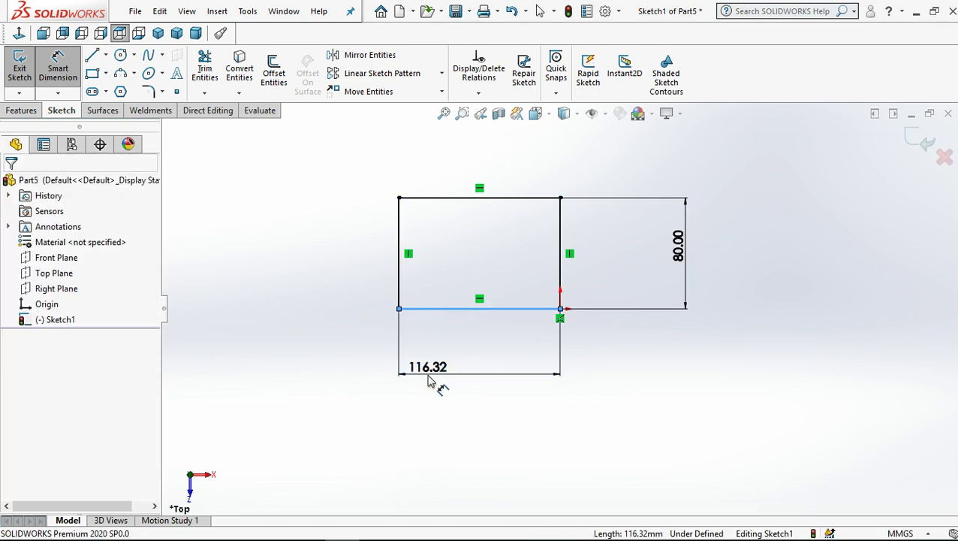
{"action": "type", "text": "100"}
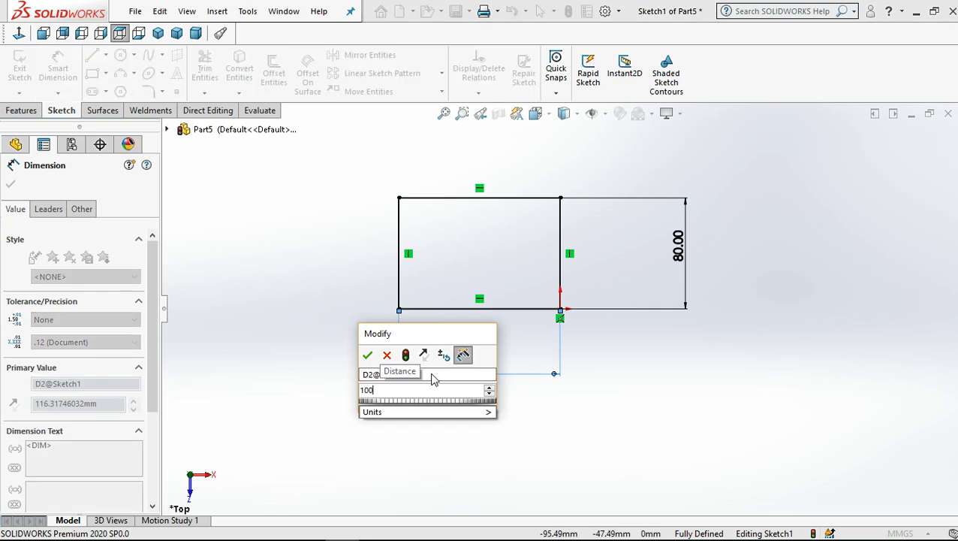
{"action": "key", "text": "Return"}
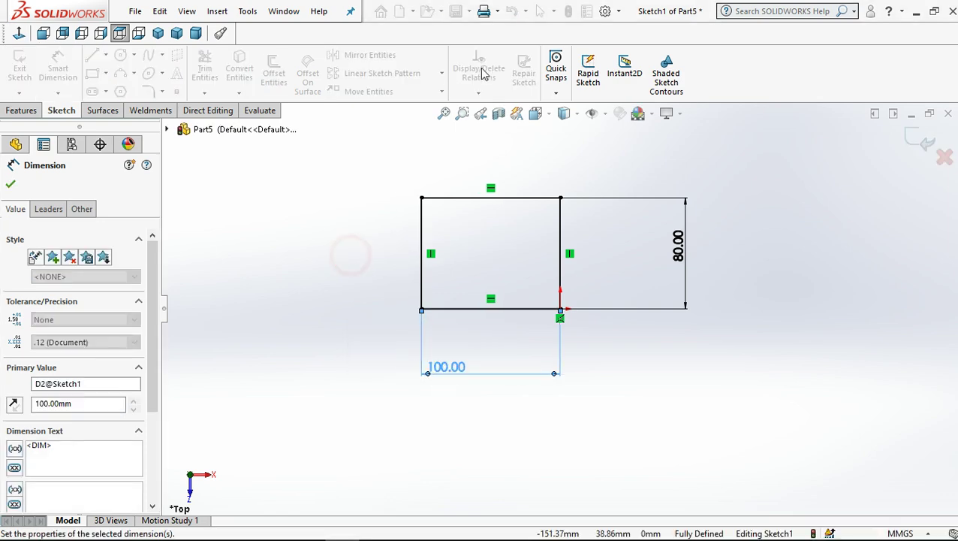
{"action": "left_click", "coordinate": [540, 10]}
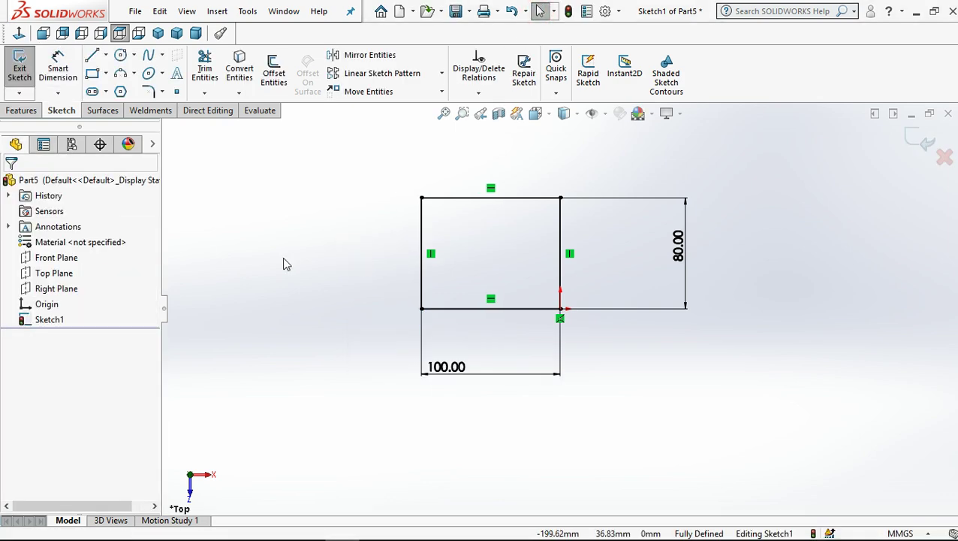
- Apply 15 mm sketch fillets to the rectangle's lower-left and lower-right corners
{"action": "left_click", "coordinate": [299, 302]}
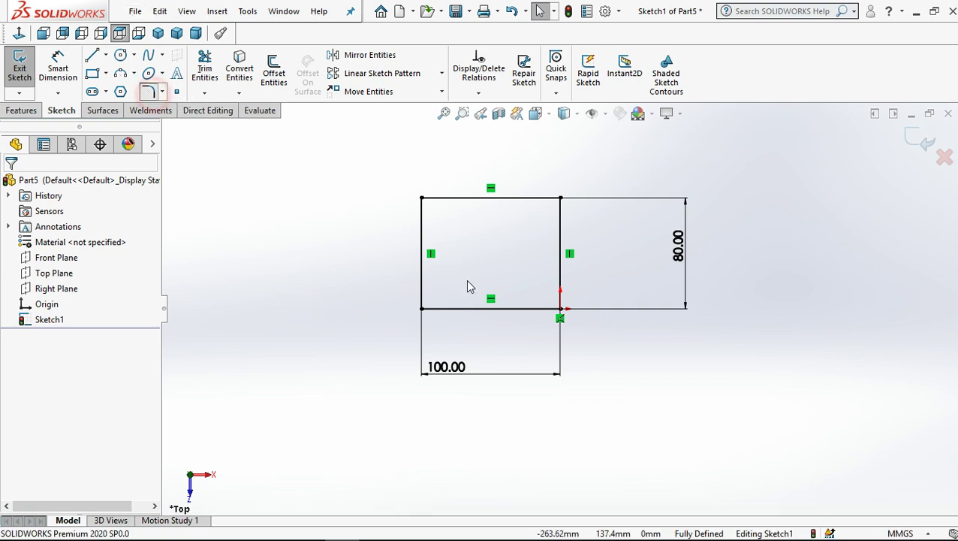
{"action": "left_click", "coordinate": [421, 307]}
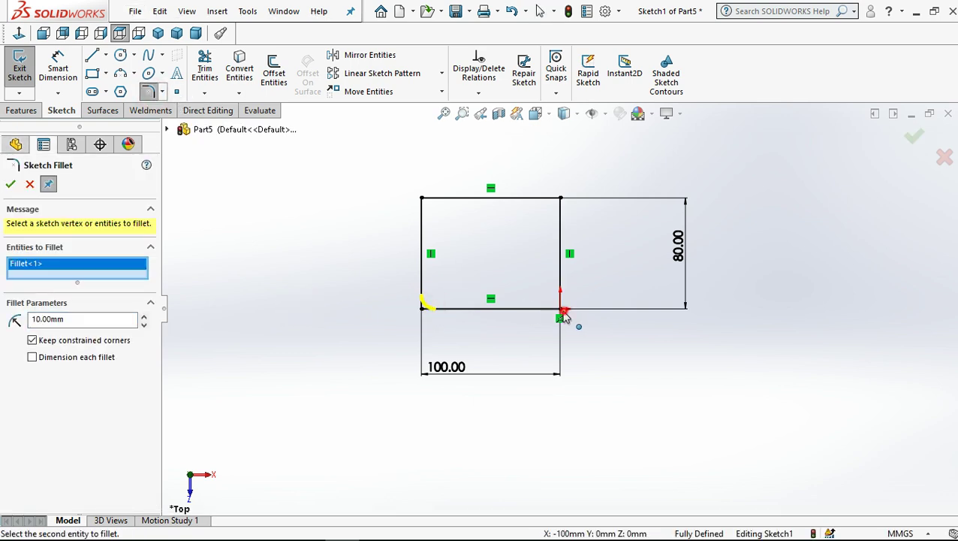
{"action": "left_click", "coordinate": [561, 308]}
{"action": "left_click", "coordinate": [14, 332]}
{"action": "type", "text": "15"}
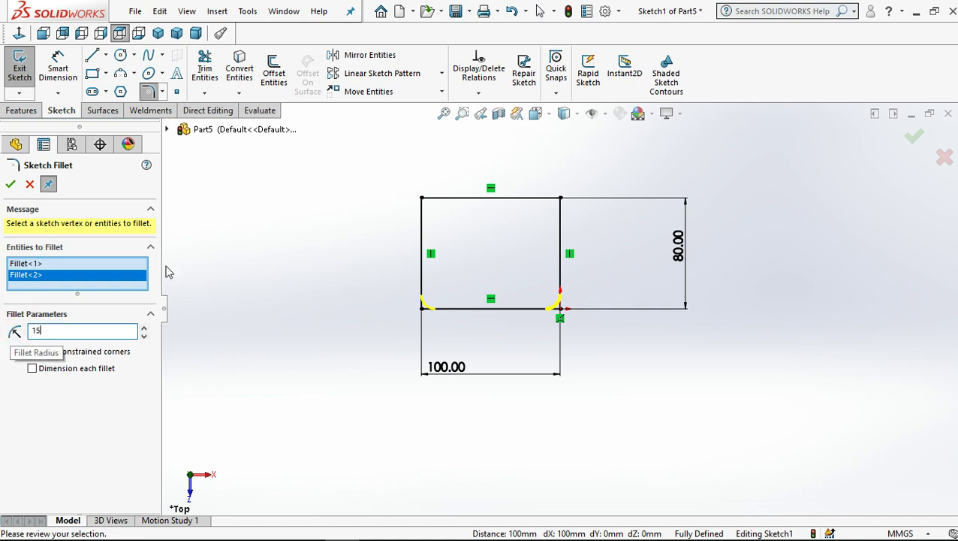
{"action": "left_click", "coordinate": [11, 186]}
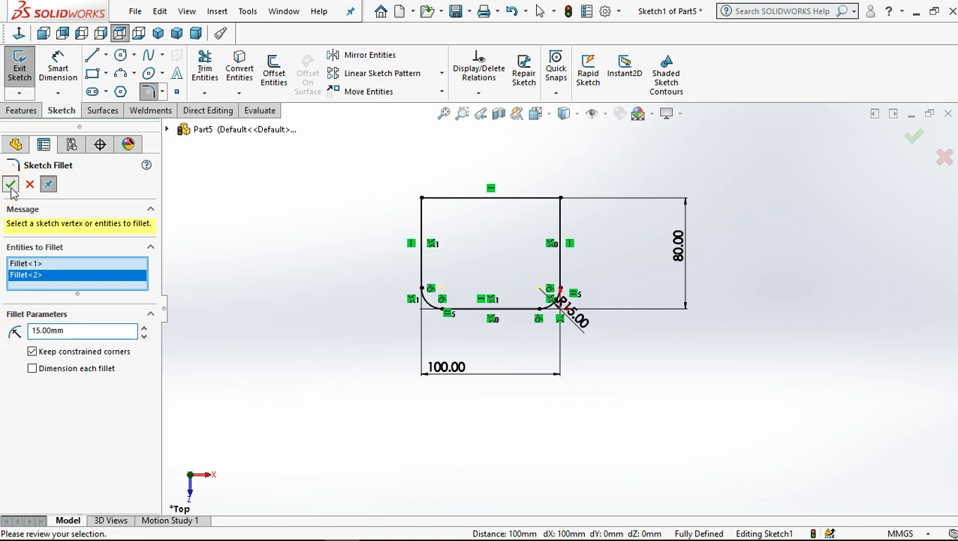
{"action": "left_click", "coordinate": [11, 186]}
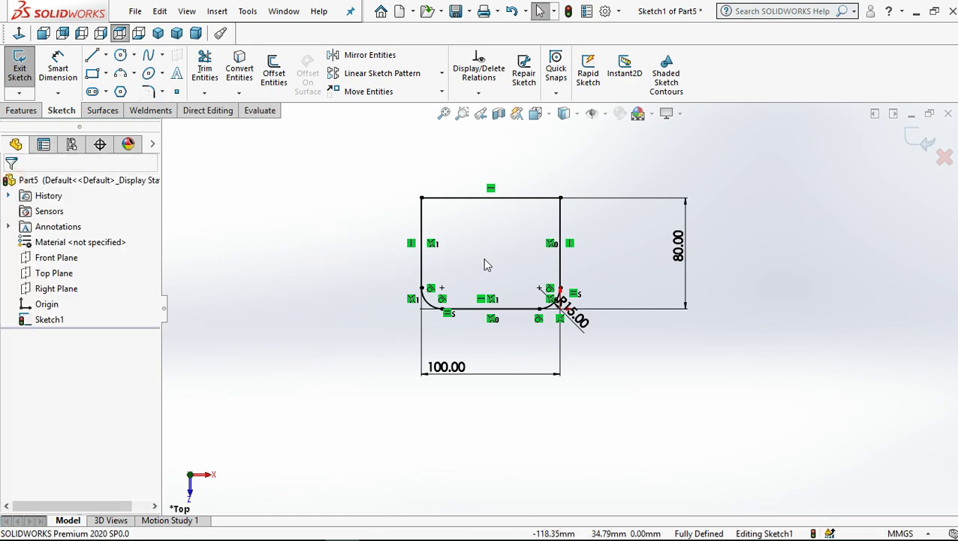
{"action": "scroll", "coordinate": [495, 265], "scroll_direction": "up", "scroll_amount": 2}
{"action": "scroll", "coordinate": [498, 258], "scroll_direction": "down", "scroll_amount": 3}
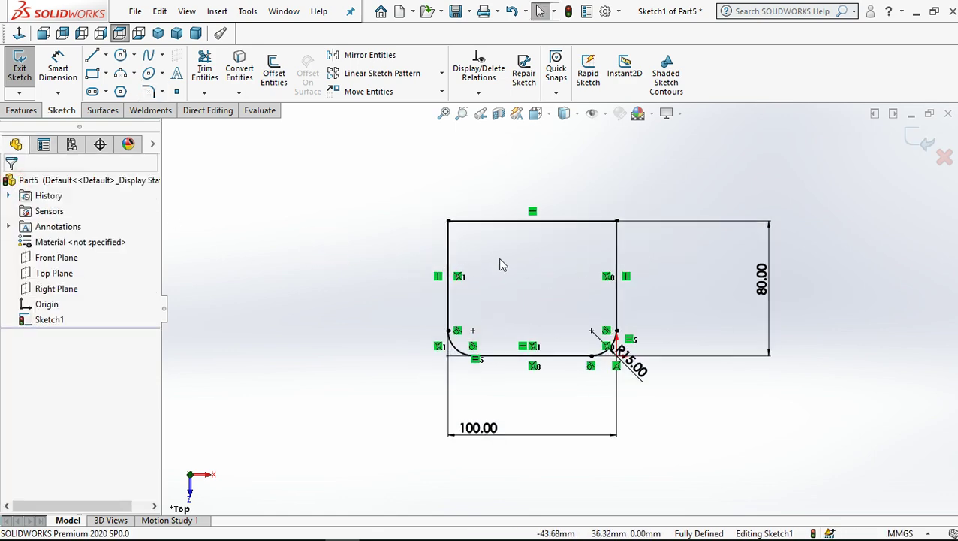
- Draw two vertical straight slots inside the rectangle, one left and one right
{"action": "left_click", "coordinate": [120, 54]}
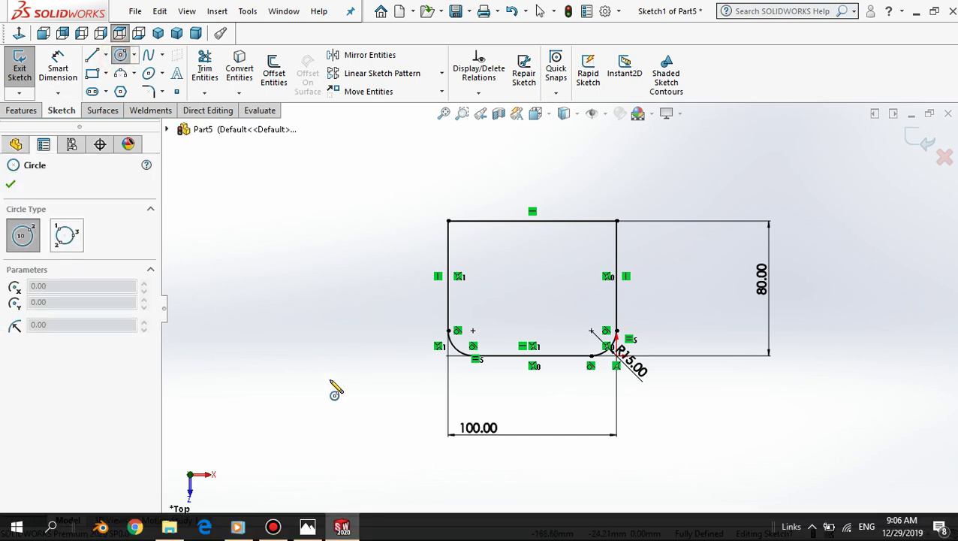
{"action": "left_click", "coordinate": [91, 92]}
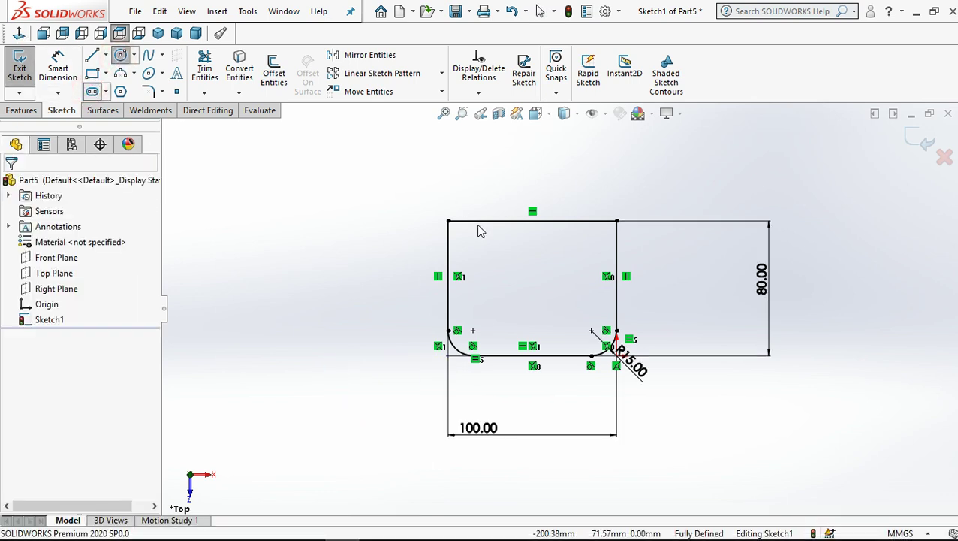
{"action": "left_click", "coordinate": [473, 330]}
{"action": "left_click", "coordinate": [473, 293]}
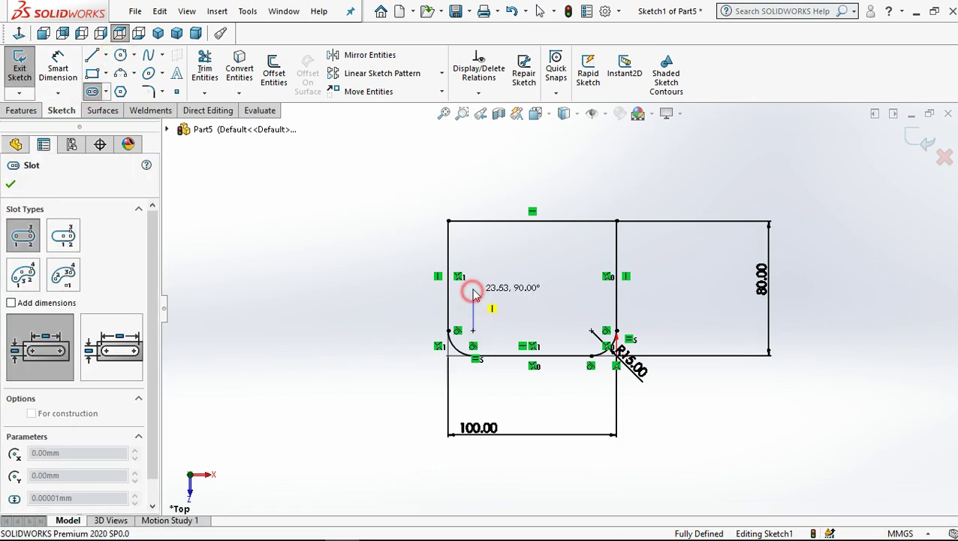
{"action": "left_click", "coordinate": [593, 327]}
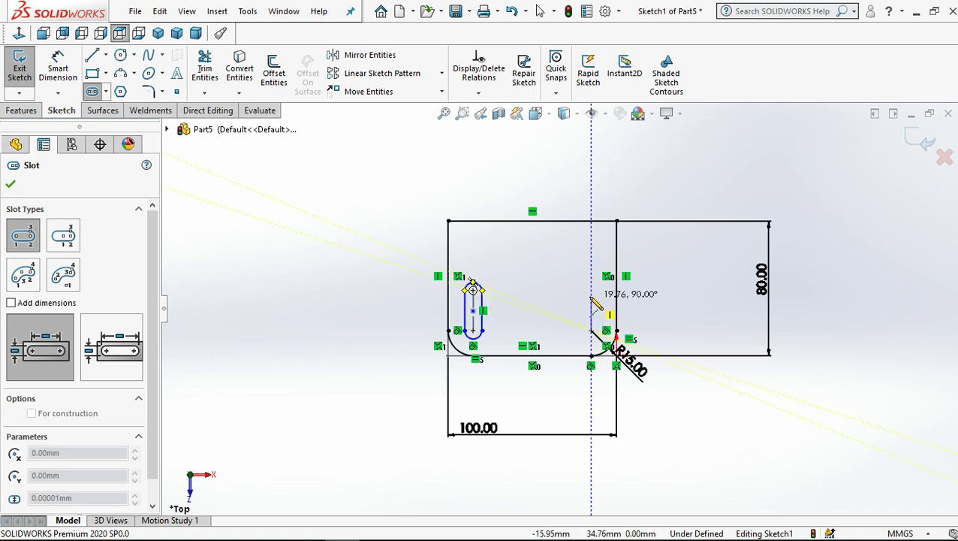
{"action": "left_click", "coordinate": [592, 294]}
{"action": "left_click", "coordinate": [598, 302]}
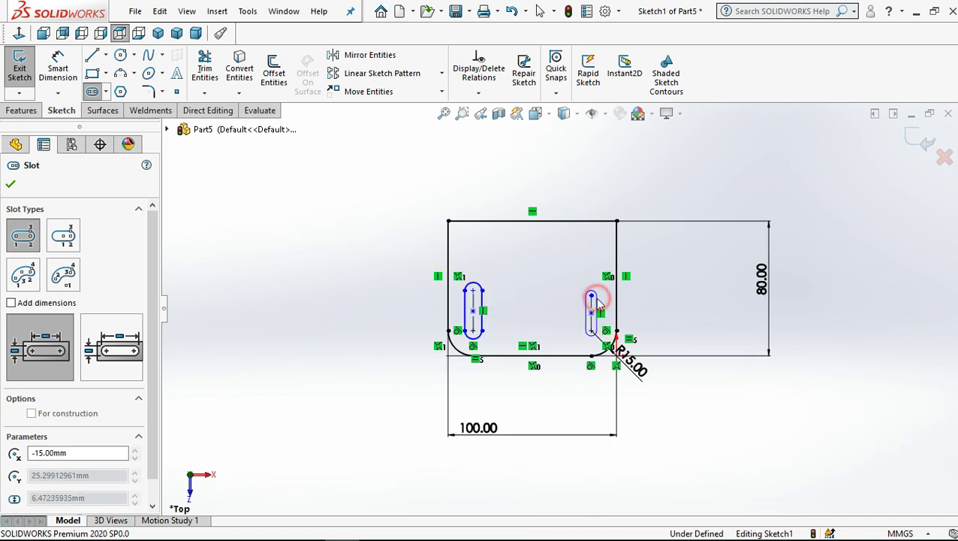
{"action": "left_click", "coordinate": [540, 13]}
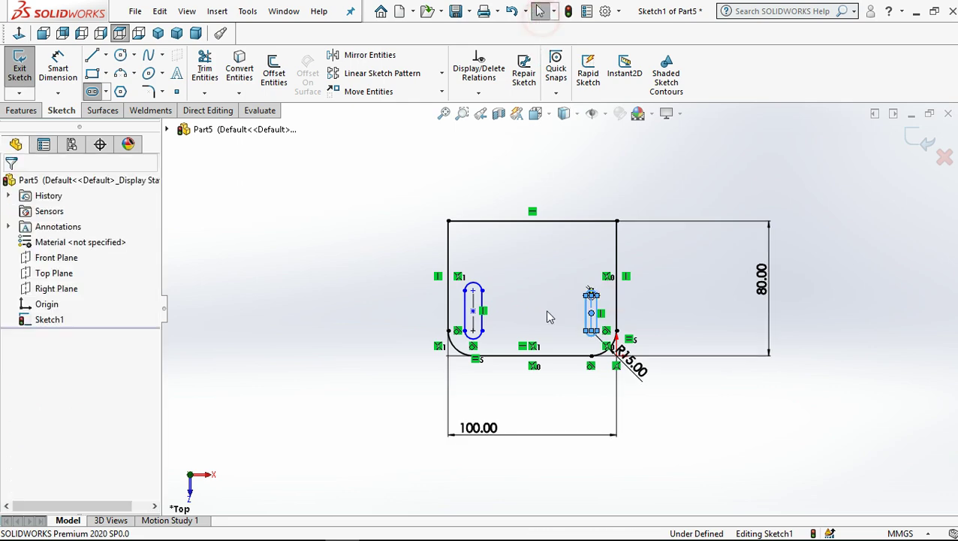
- Add an Equal relation between the two slots
{"action": "left_click", "coordinate": [475, 286]}
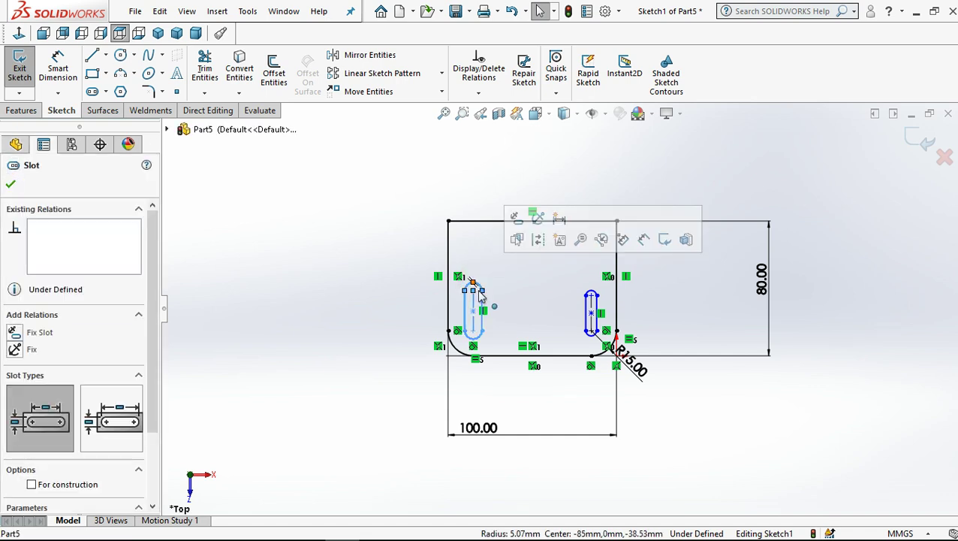
{"action": "left_click", "coordinate": [592, 292], "text": "ctrl"}
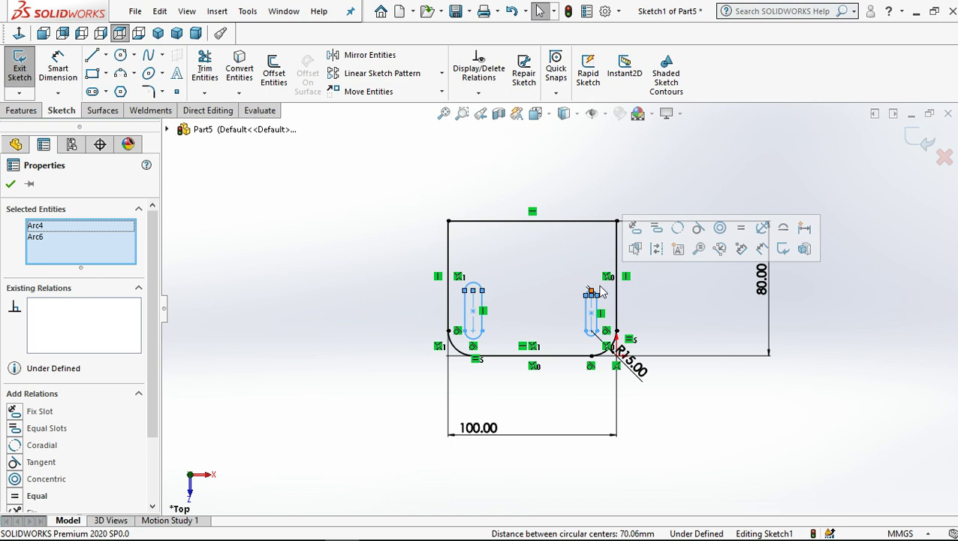
{"action": "left_click", "coordinate": [657, 228]}
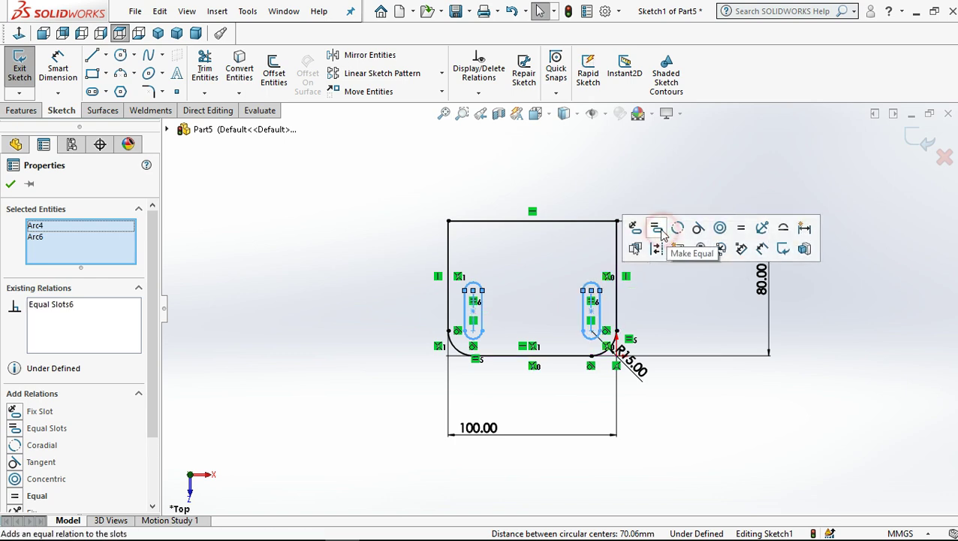
{"action": "left_click", "coordinate": [379, 194]}
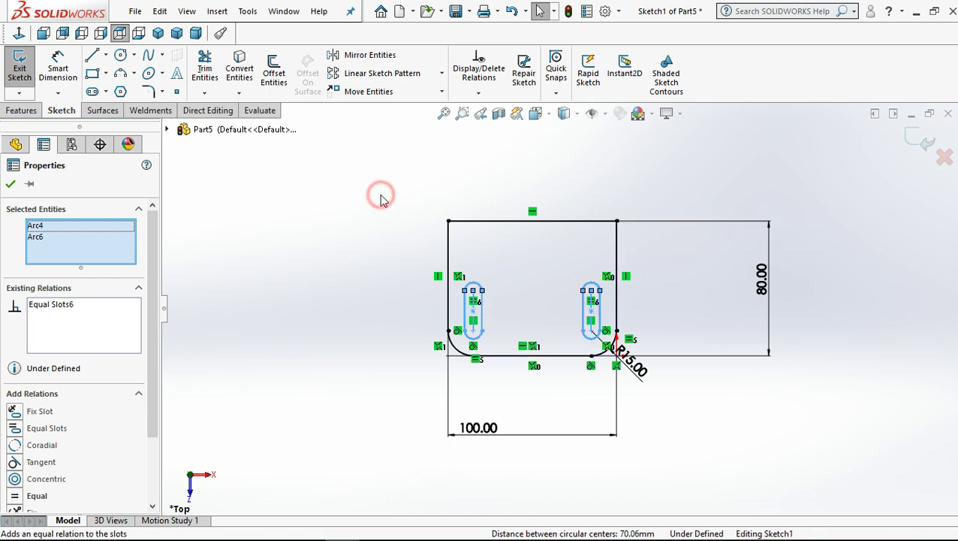
- Dimension the right slot's length to 24 mm
{"action": "left_click", "coordinate": [57, 64]}
{"action": "left_click", "coordinate": [255, 255]}
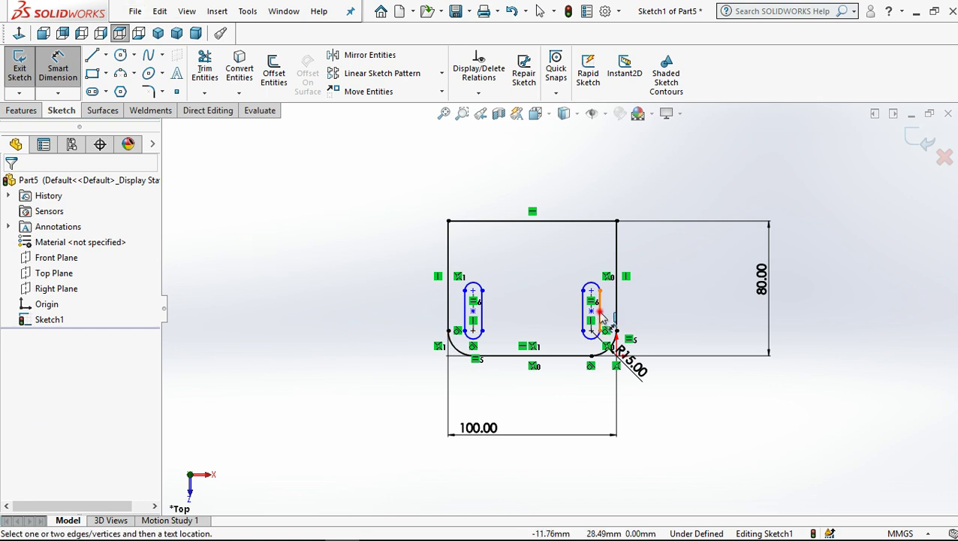
{"action": "left_click", "coordinate": [649, 319]}
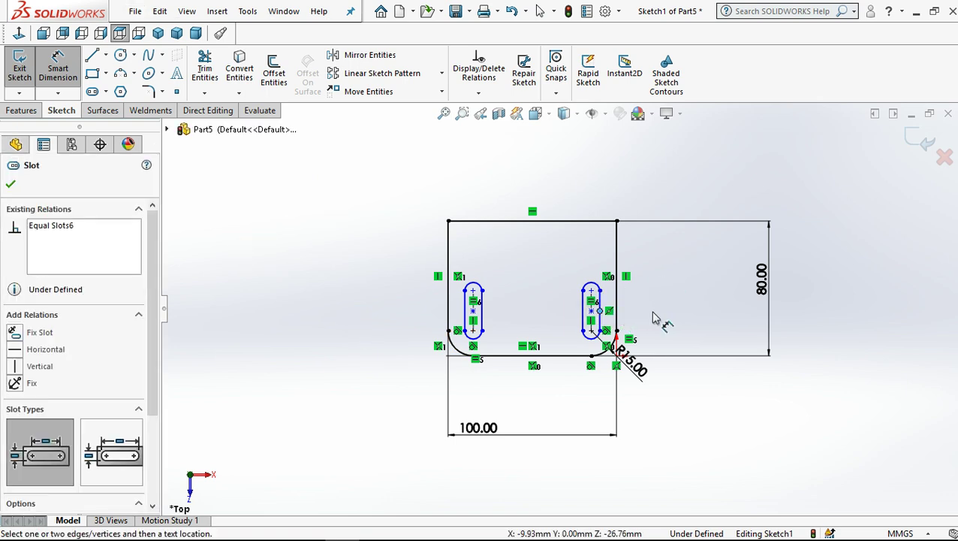
{"action": "left_click", "coordinate": [539, 12]}
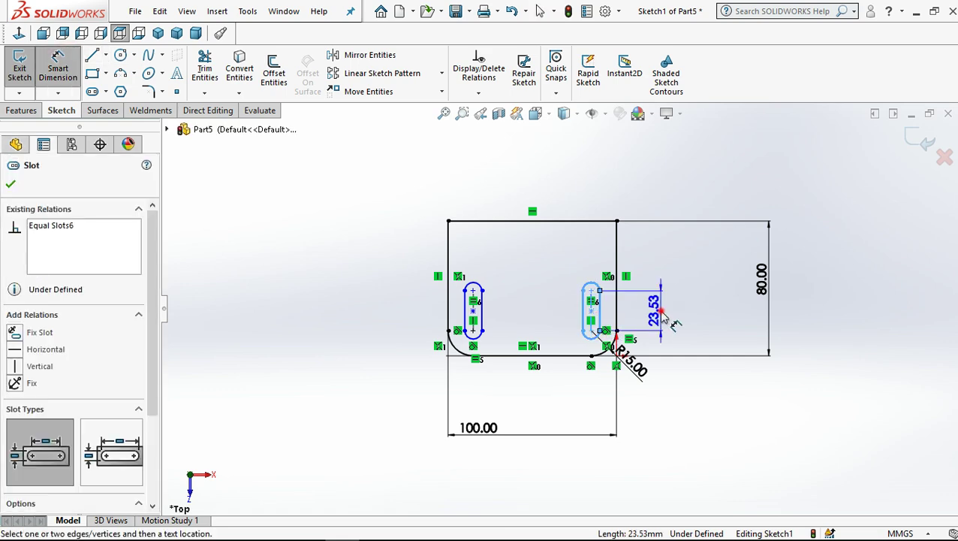
{"action": "left_click", "coordinate": [659, 316]}
{"action": "type", "text": "24"}
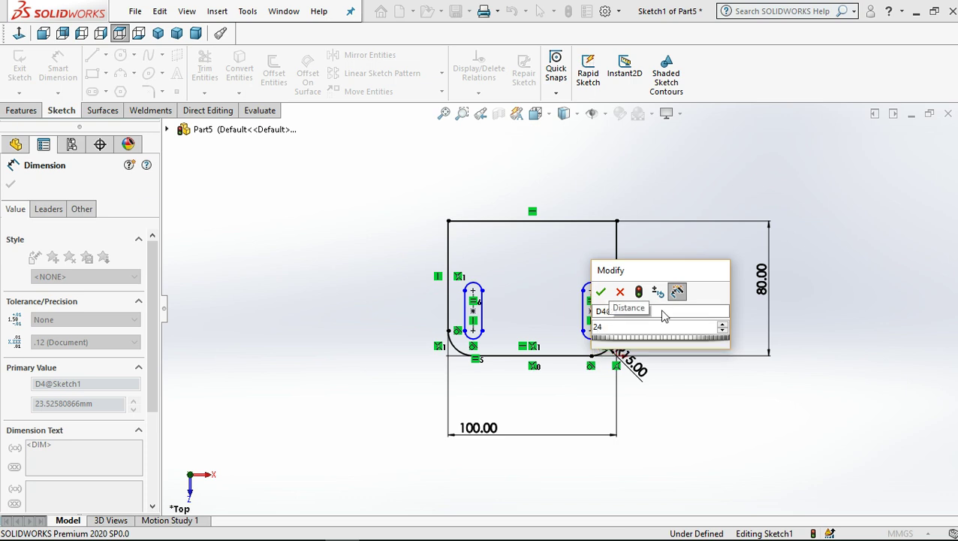
{"action": "key", "text": "Return"}
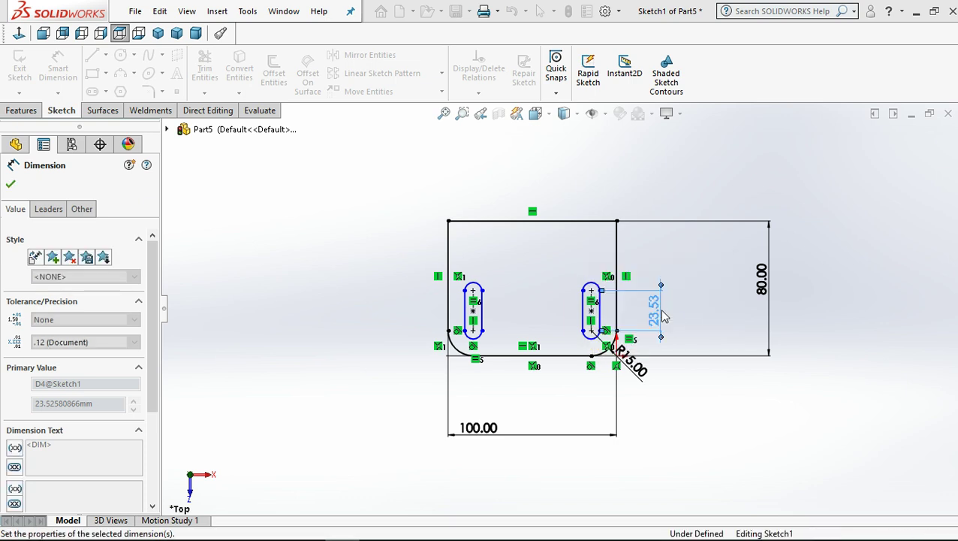
{"action": "left_click", "coordinate": [710, 177]}
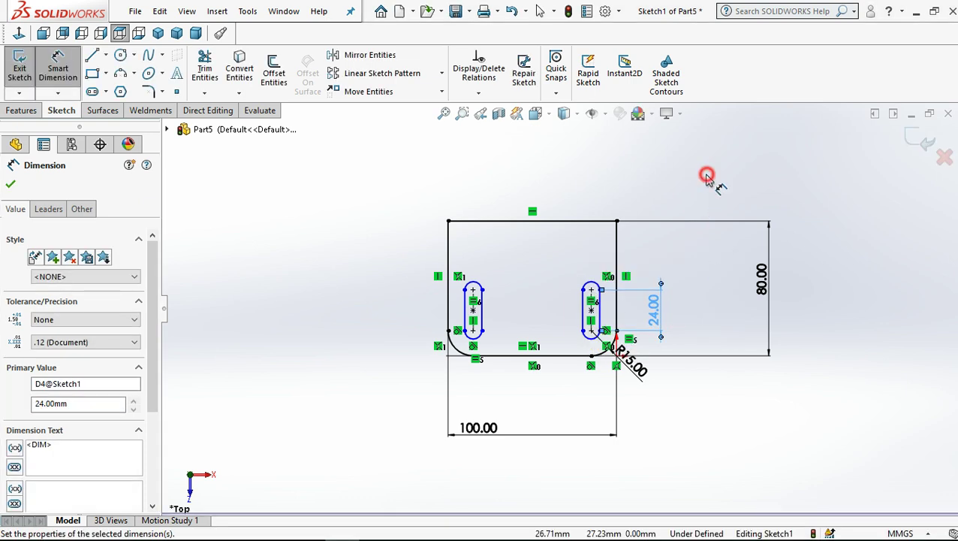
- Add a 41 mm vertical dimension from the top-right corner, kept as a driven reference
{"action": "left_click", "coordinate": [592, 295]}
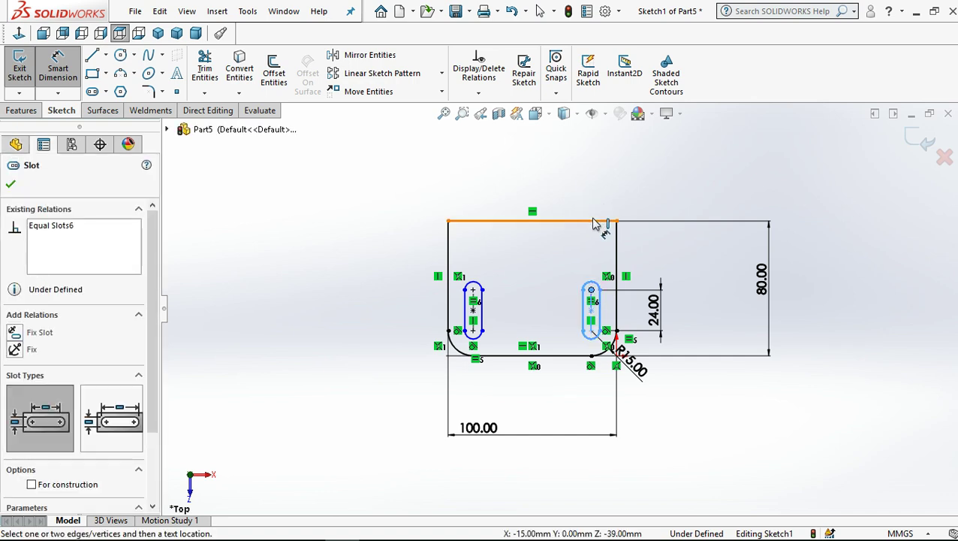
{"action": "left_click", "coordinate": [254, 321]}
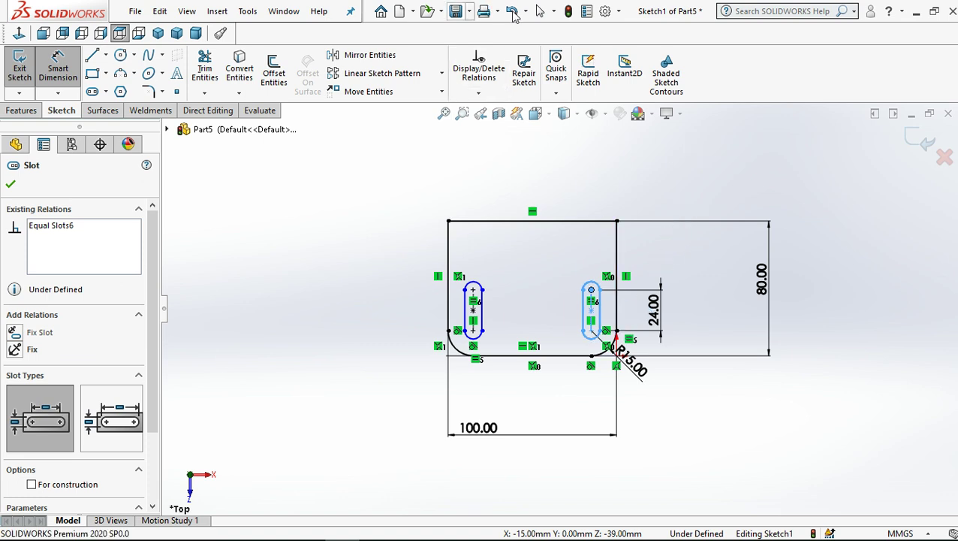
{"action": "left_click", "coordinate": [543, 13]}
{"action": "left_click", "coordinate": [69, 71]}
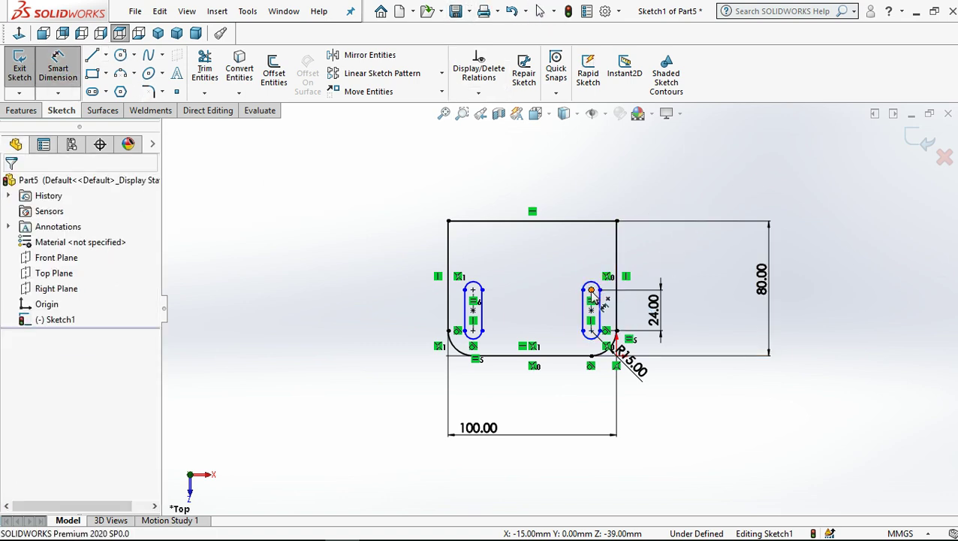
{"action": "left_click", "coordinate": [617, 221]}
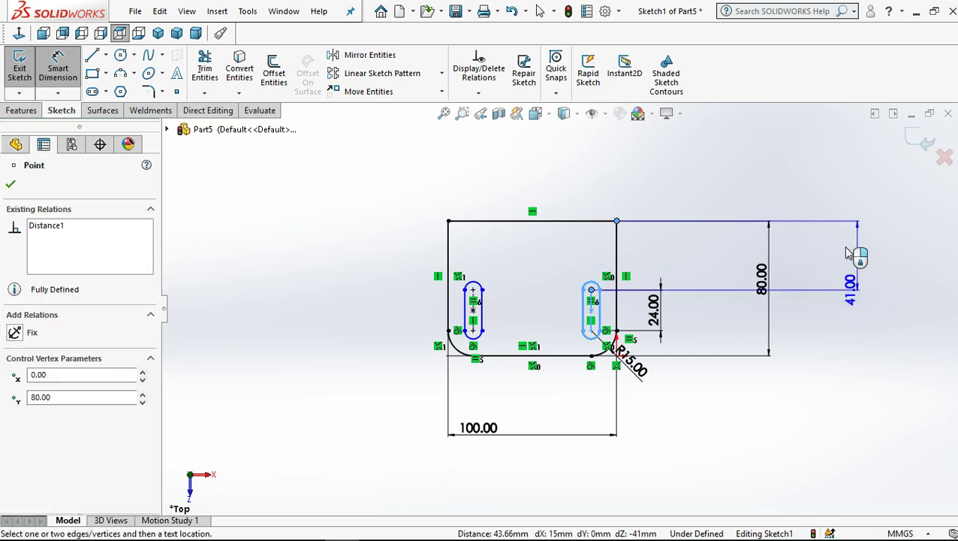
{"action": "left_click", "coordinate": [795, 228]}
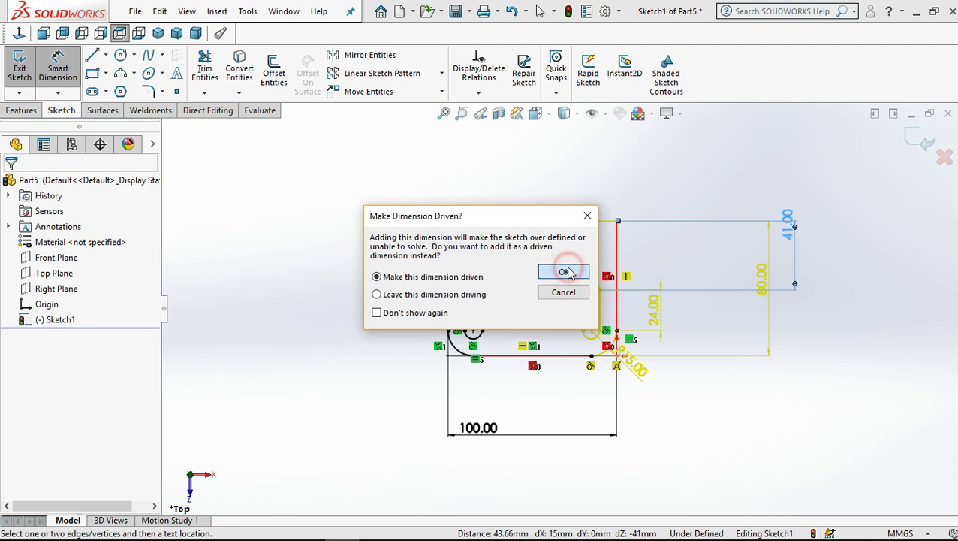
{"action": "left_click", "coordinate": [565, 272]}
{"action": "left_click", "coordinate": [881, 340]}
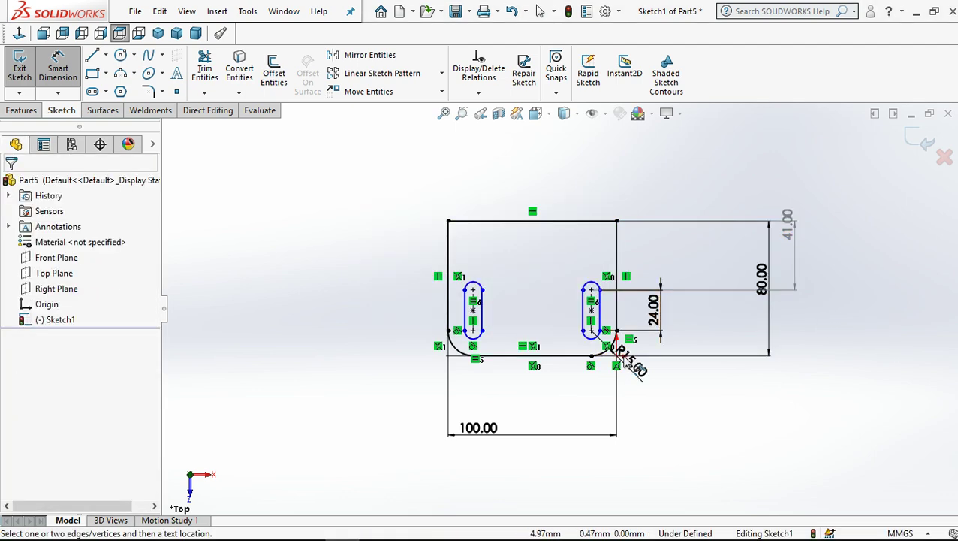
- Dimension the right slot's width to 16 mm
{"action": "left_click", "coordinate": [603, 322]}
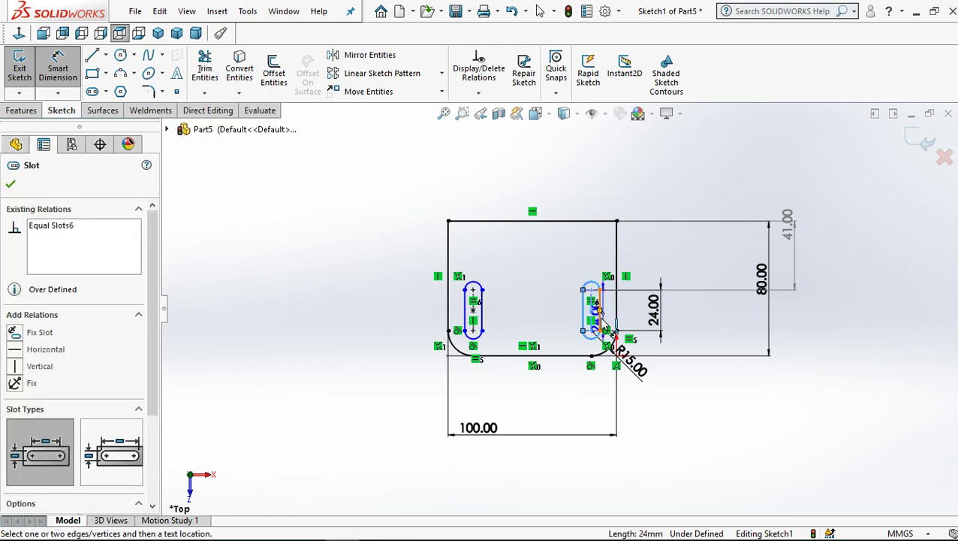
{"action": "left_click", "coordinate": [617, 429]}
{"action": "left_click", "coordinate": [663, 455]}
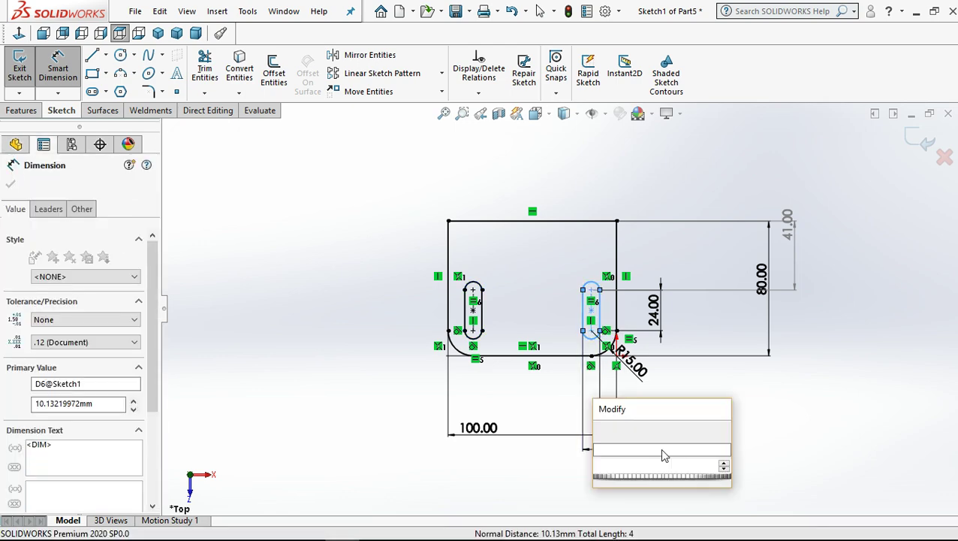
{"action": "type", "text": "16"}
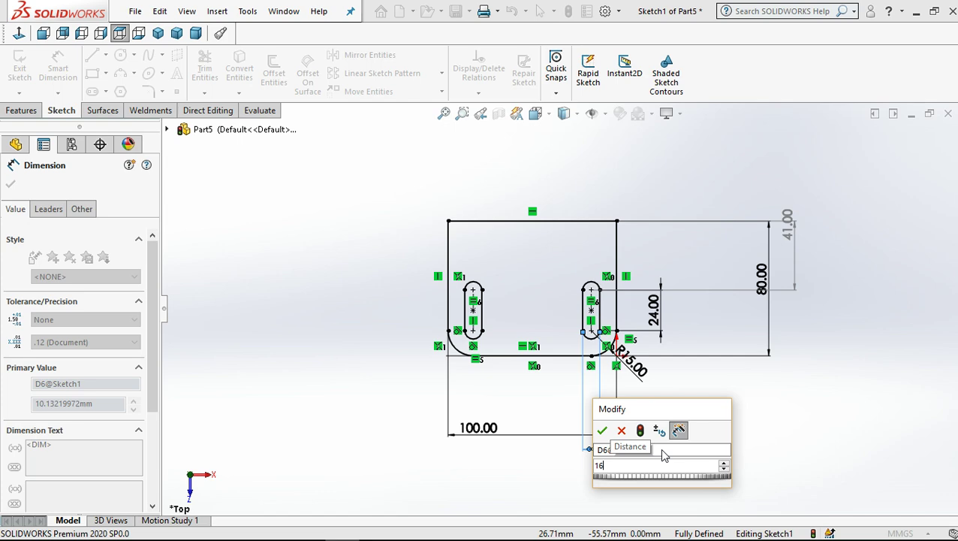
{"action": "key", "text": "Return"}
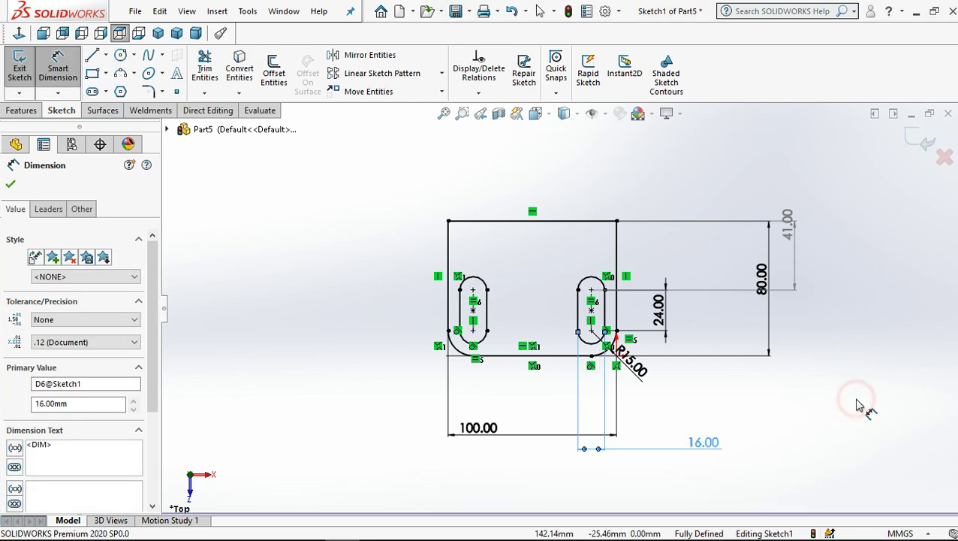
{"action": "left_click", "coordinate": [858, 406]}
- Extrude Sketch1 20 mm into Boss-Extrude1, then select the plate's narrow side face
{"action": "key", "text": "z"}
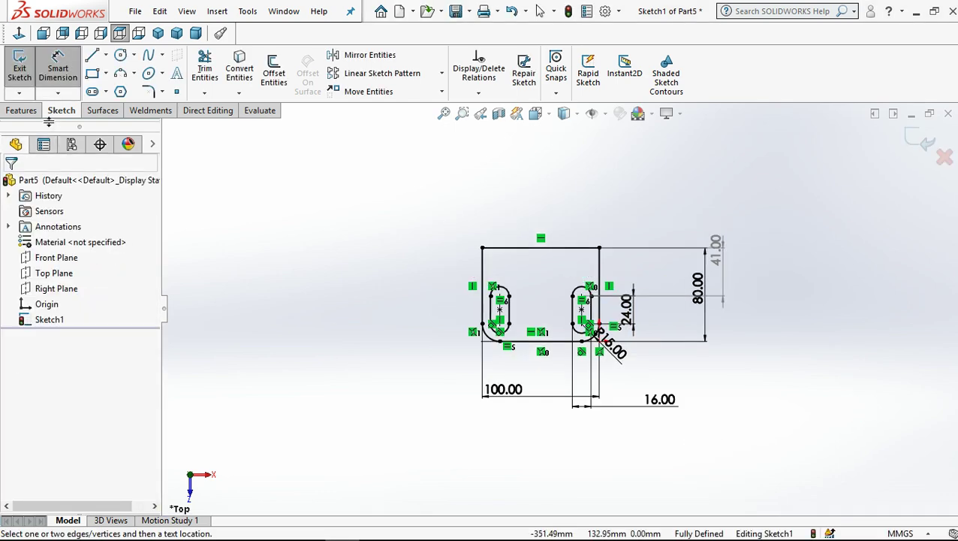
{"action": "left_click", "coordinate": [23, 110]}
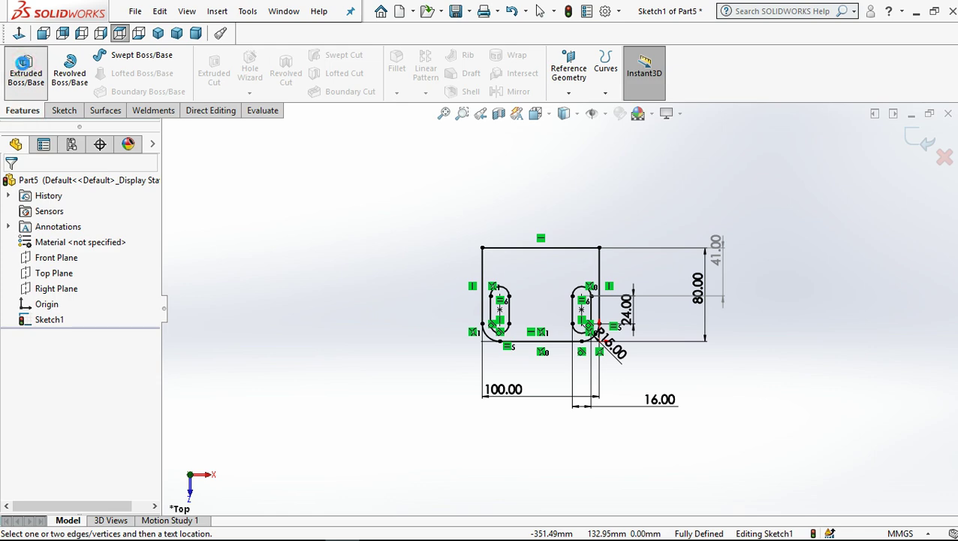
{"action": "left_click", "coordinate": [25, 67]}
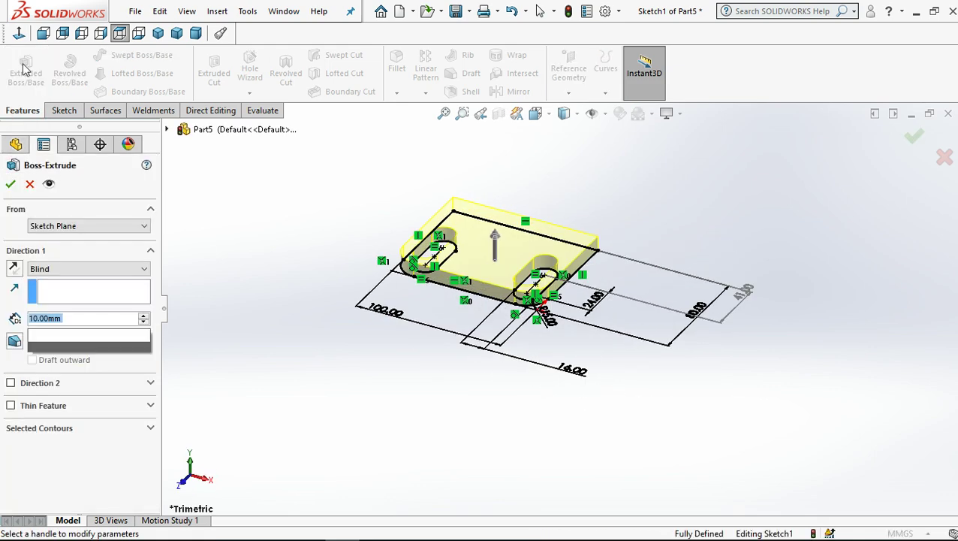
{"action": "type", "text": "20"}
{"action": "left_click", "coordinate": [236, 214]}
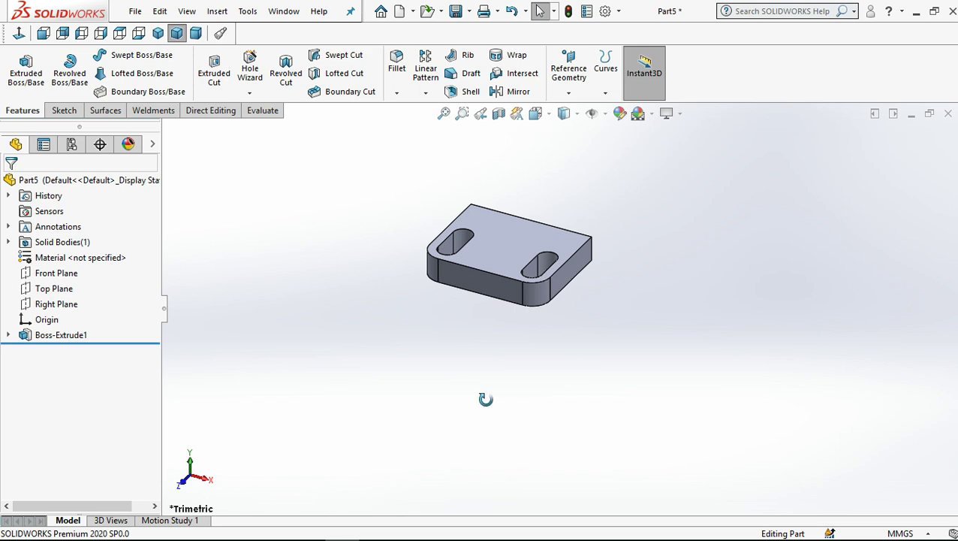
{"action": "middle_click_drag", "start_coordinate": [485, 399], "coordinate": [555, 240]}
{"action": "left_click", "coordinate": [536, 256]}
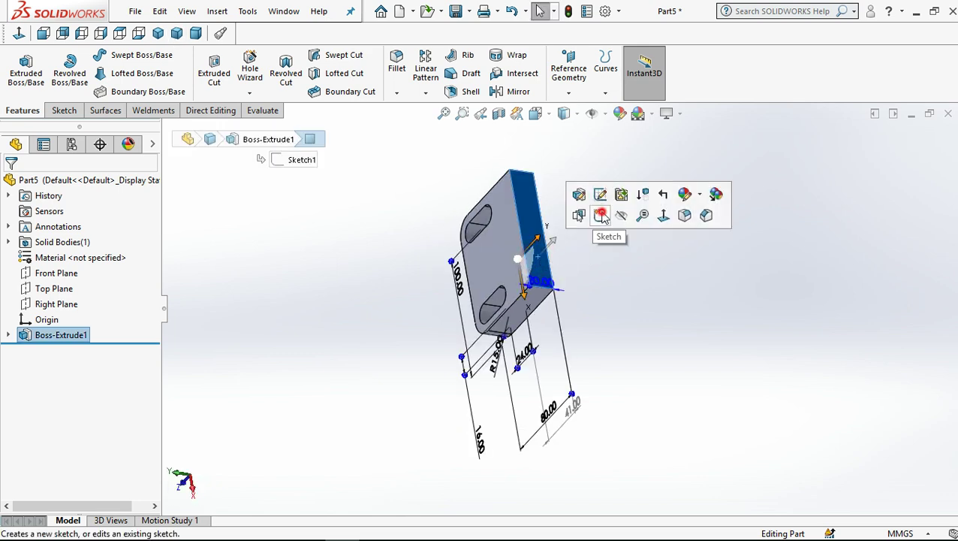
- Sketch a rectangle on the side face, rising above the plate's top edge
{"action": "left_click", "coordinate": [601, 215]}
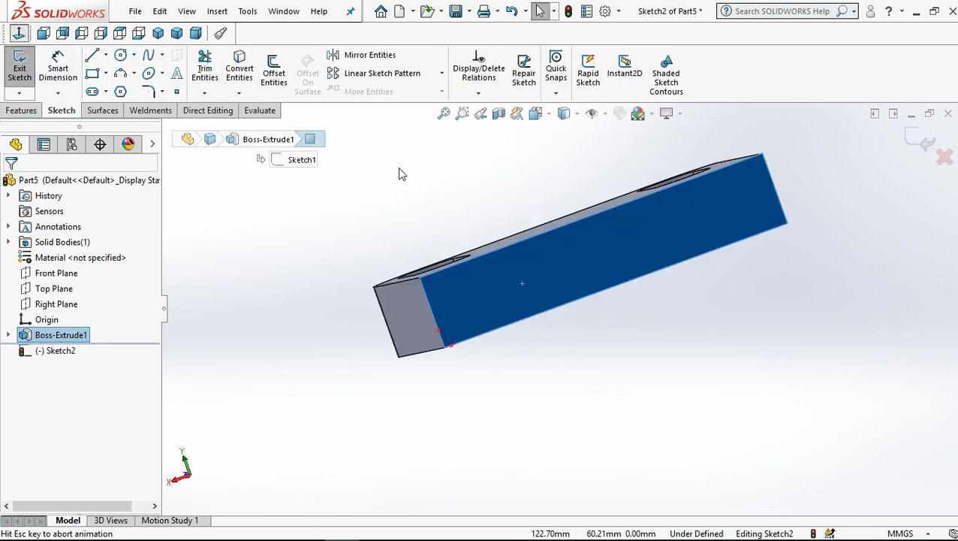
{"action": "left_click", "coordinate": [184, 180]}
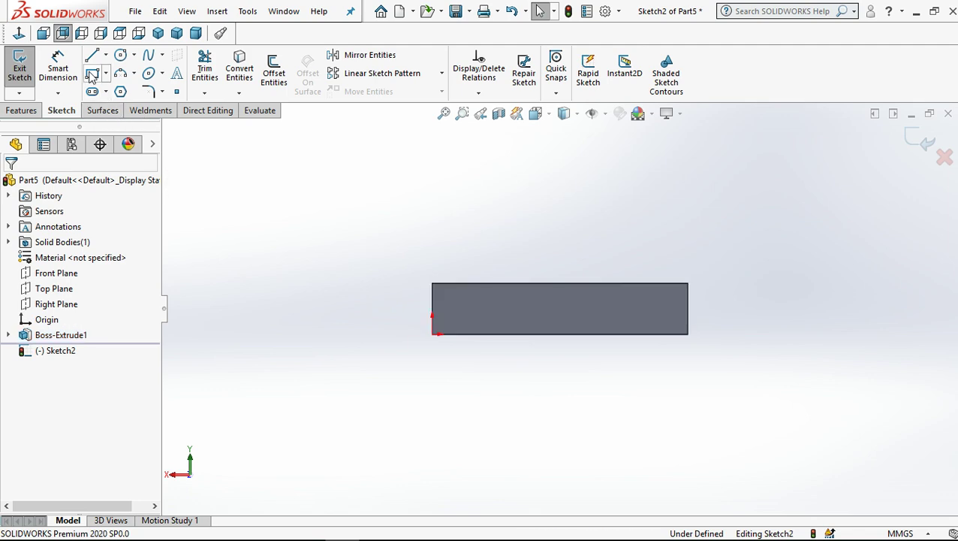
{"action": "left_click", "coordinate": [432, 283]}
{"action": "left_click", "coordinate": [709, 229]}
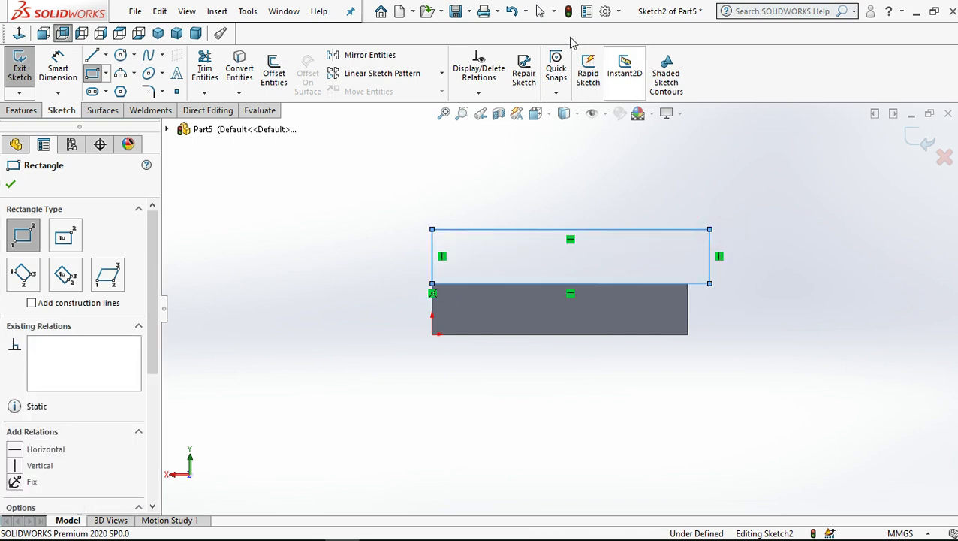
{"action": "left_click", "coordinate": [540, 11]}
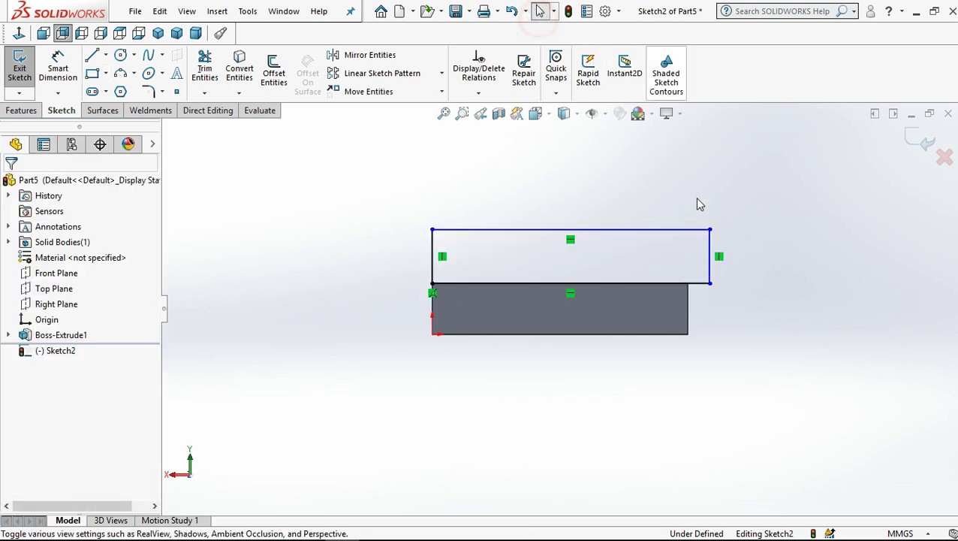
- Make the rectangle's bottom-right corner coincident with the base plate edge
{"action": "left_click", "coordinate": [711, 284]}
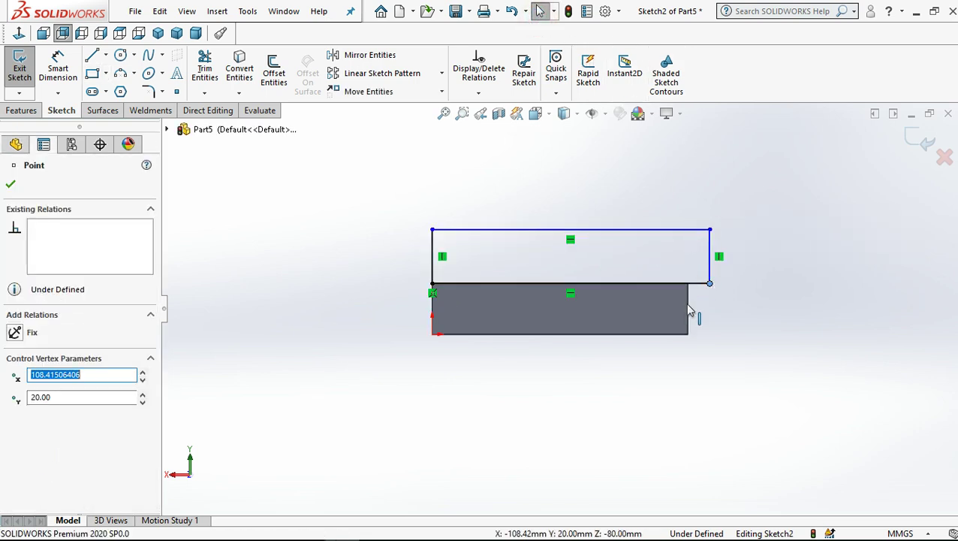
{"action": "left_click", "coordinate": [685, 306], "text": "ctrl"}
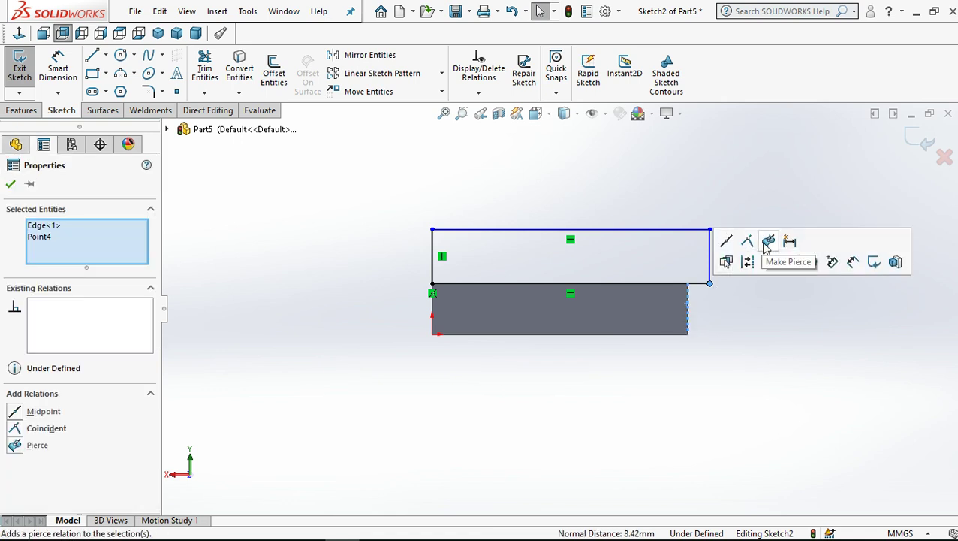
{"action": "left_click", "coordinate": [753, 244]}
{"action": "left_click", "coordinate": [749, 309]}
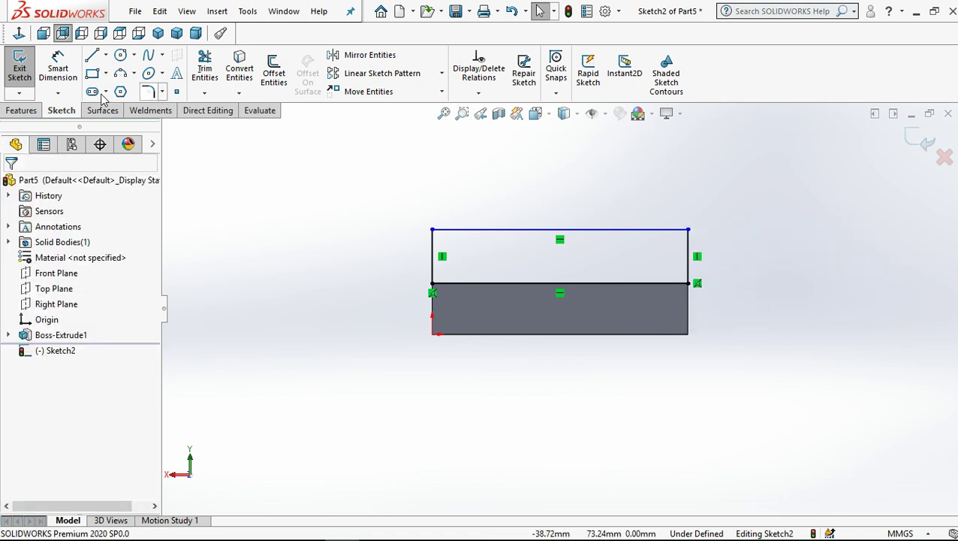
- Dimension the rectangle's left side to 40 mm height
{"action": "left_click", "coordinate": [60, 73]}
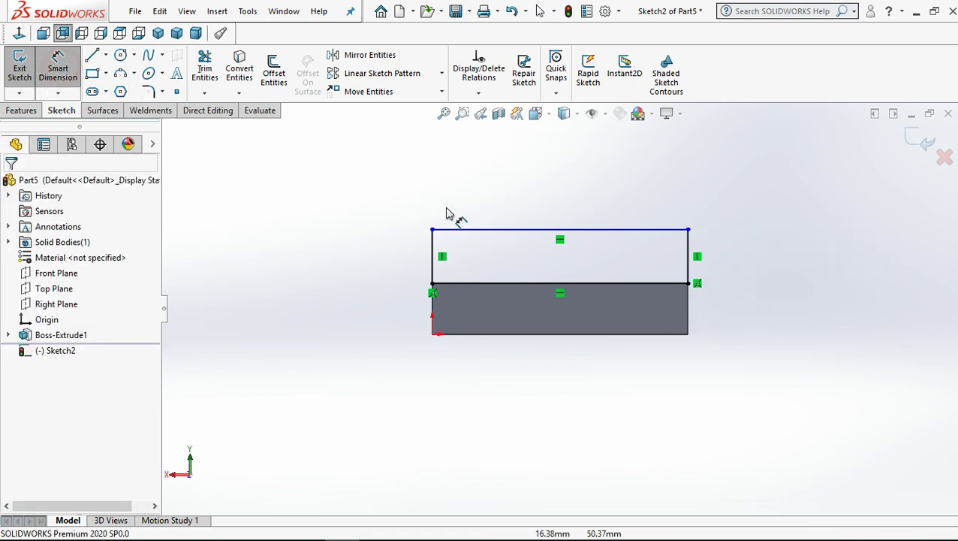
{"action": "left_click", "coordinate": [432, 255]}
{"action": "left_click", "coordinate": [398, 253]}
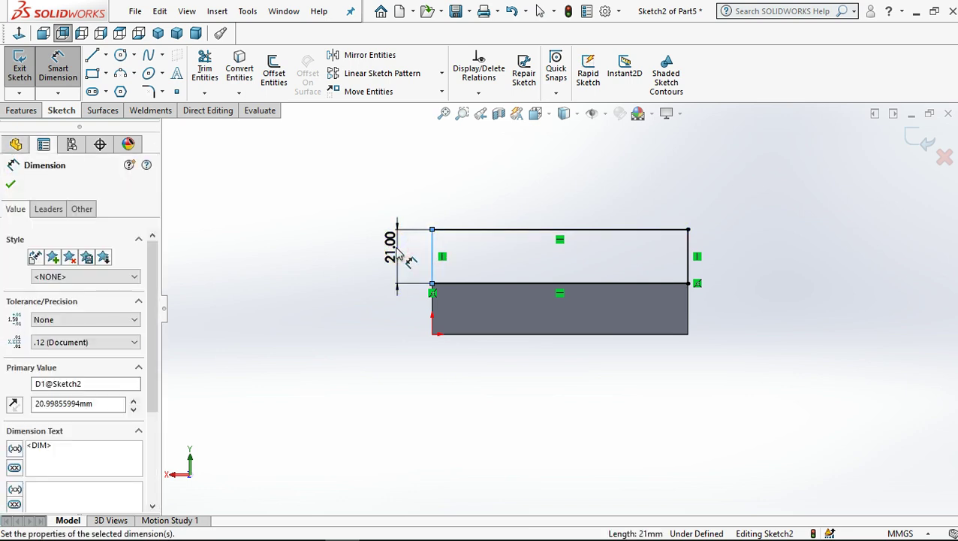
{"action": "type", "text": "40"}
{"action": "key", "text": "Return"}
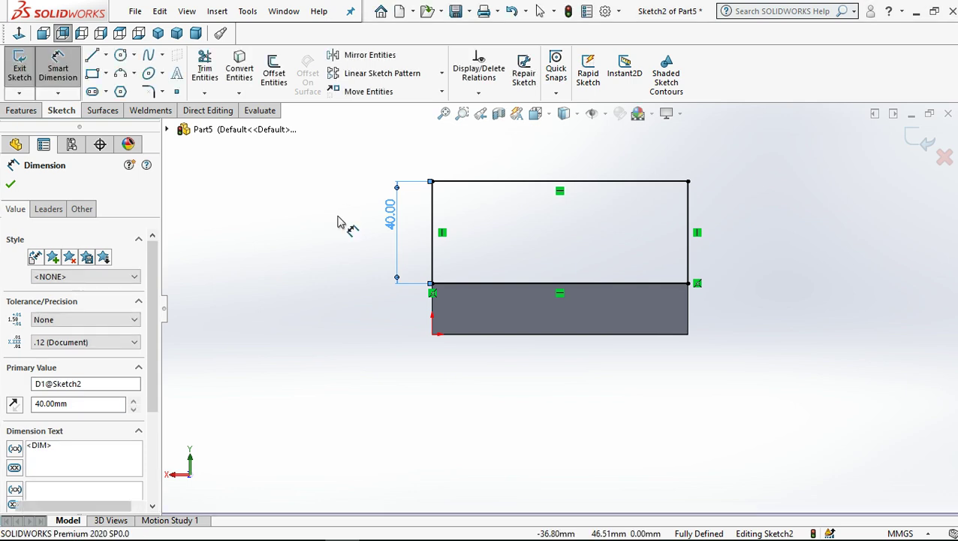
- Draw 3-point arcs at the rectangle's top-left and top-right corners
{"action": "left_click", "coordinate": [121, 73]}
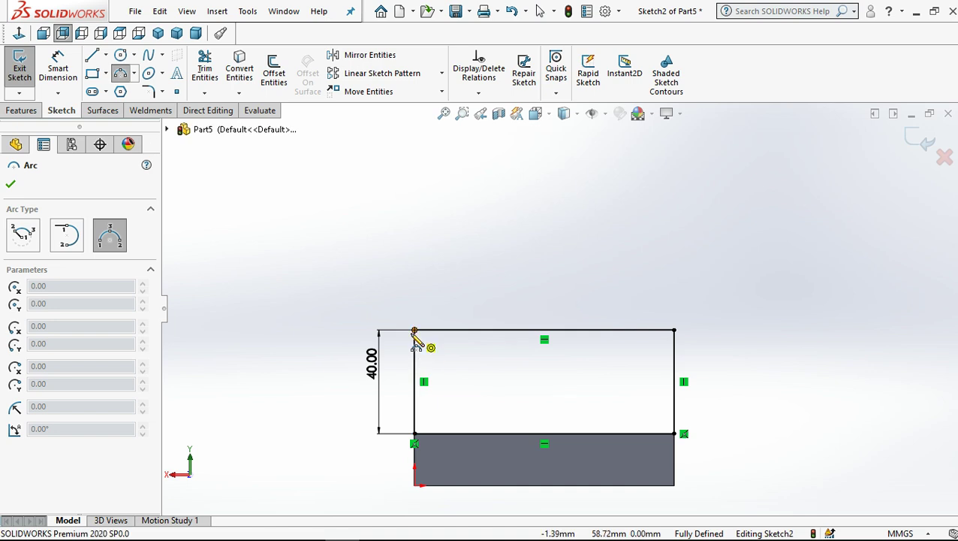
{"action": "left_click", "coordinate": [415, 331]}
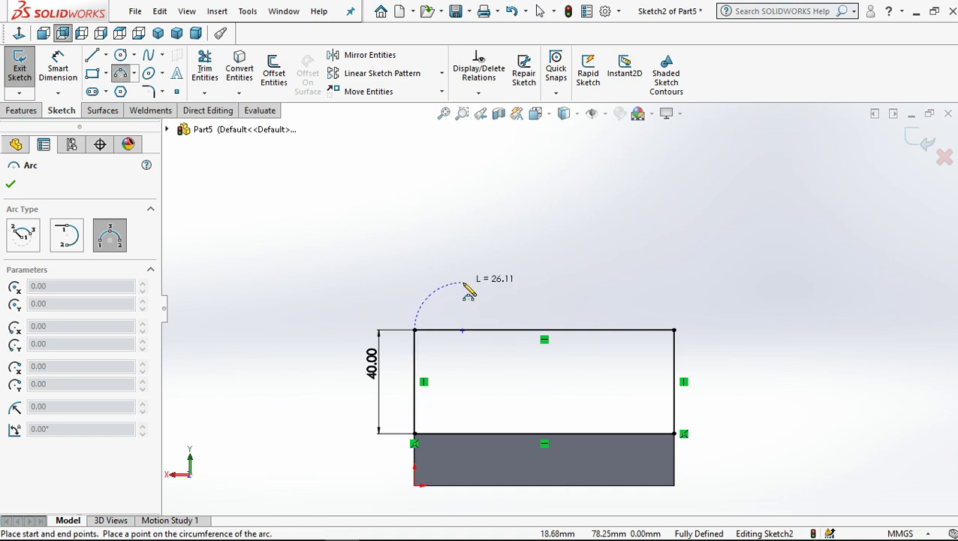
{"action": "left_click", "coordinate": [453, 276]}
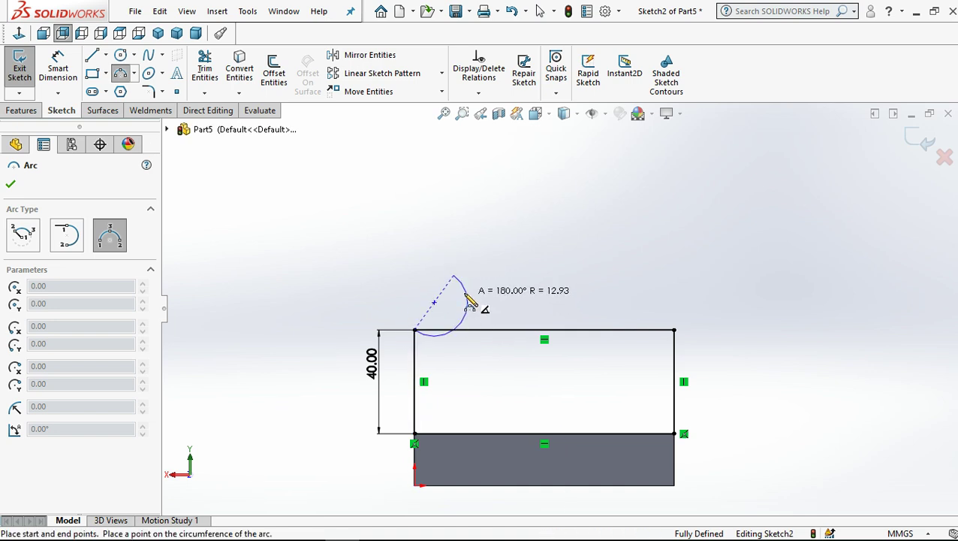
{"action": "left_click", "coordinate": [451, 308]}
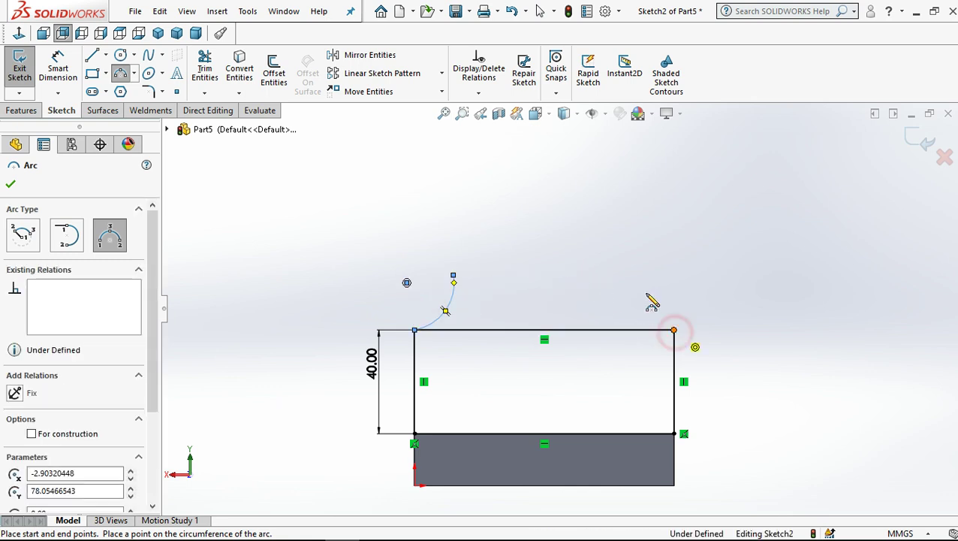
{"action": "left_click", "coordinate": [674, 331]}
{"action": "left_click", "coordinate": [640, 272]}
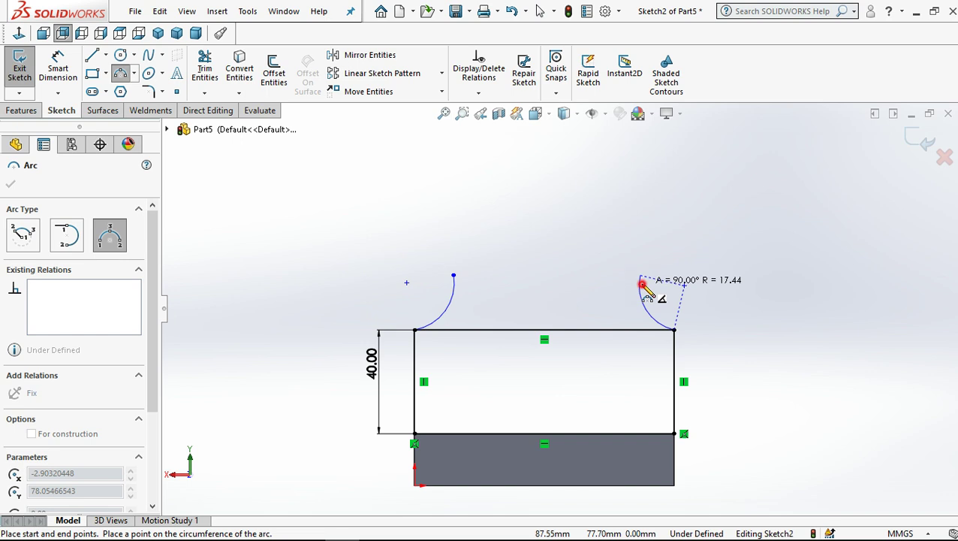
{"action": "left_click", "coordinate": [642, 284]}
{"action": "left_click", "coordinate": [539, 10]}
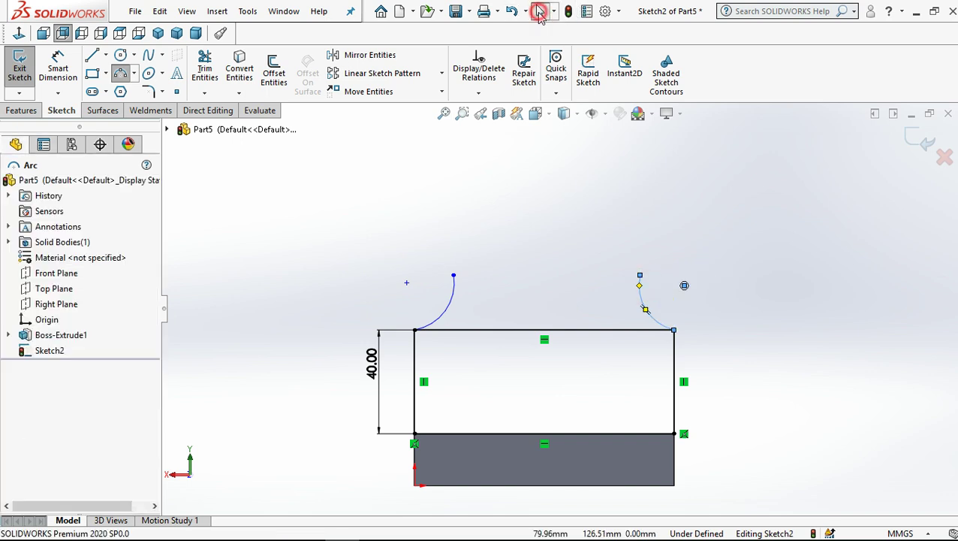
- Constrain the left arc's centre vertically above the corner and level with its top endpoint
{"action": "left_click", "coordinate": [407, 282]}
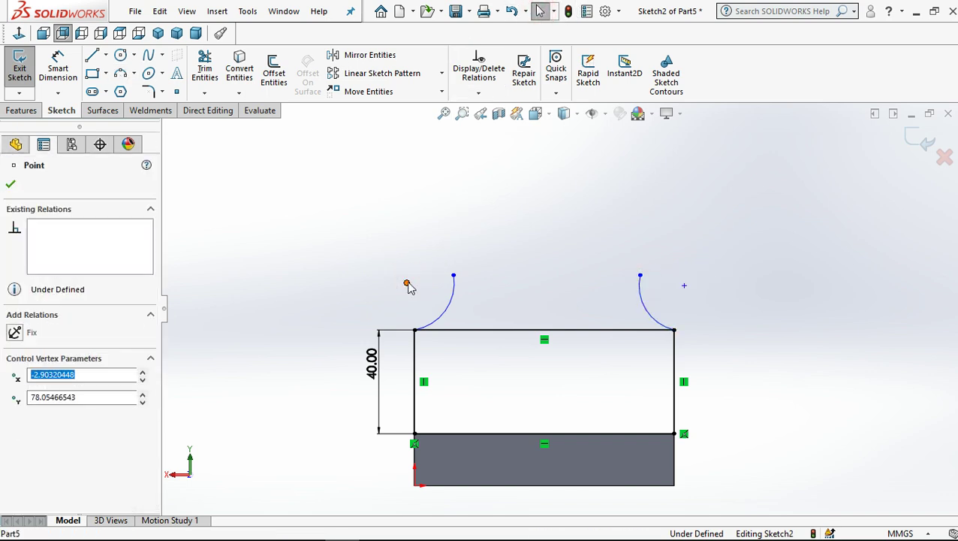
{"action": "left_click", "coordinate": [415, 330]}
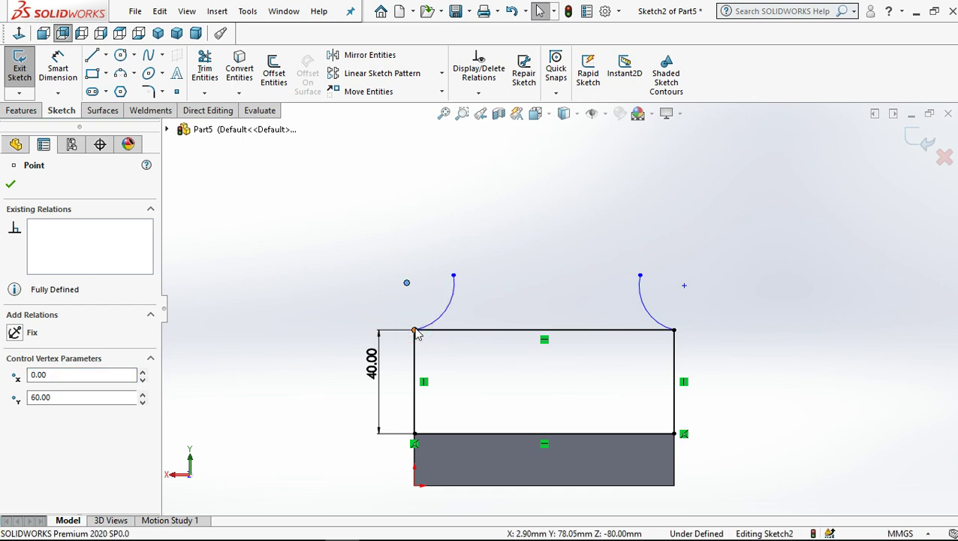
{"action": "left_click", "coordinate": [406, 283], "text": "ctrl"}
{"action": "left_click", "coordinate": [477, 265]}
{"action": "left_click", "coordinate": [426, 280]}
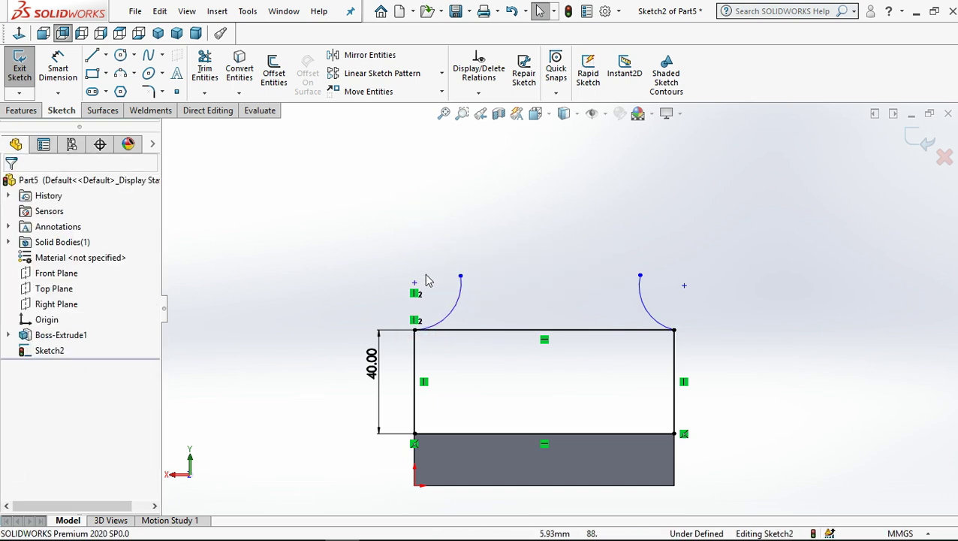
{"action": "left_click", "coordinate": [414, 283]}
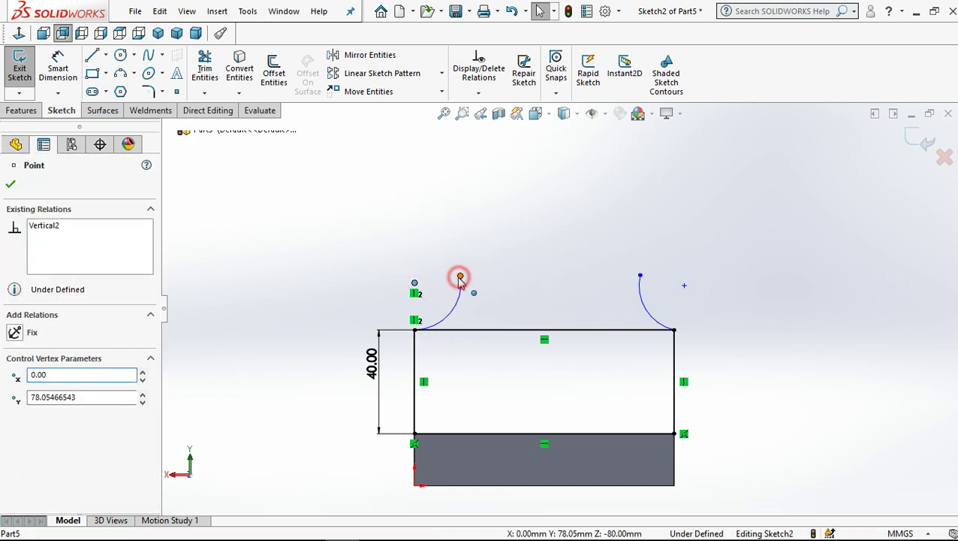
{"action": "left_click", "coordinate": [461, 280], "text": "ctrl"}
{"action": "left_click", "coordinate": [497, 211]}
{"action": "left_click", "coordinate": [426, 229]}
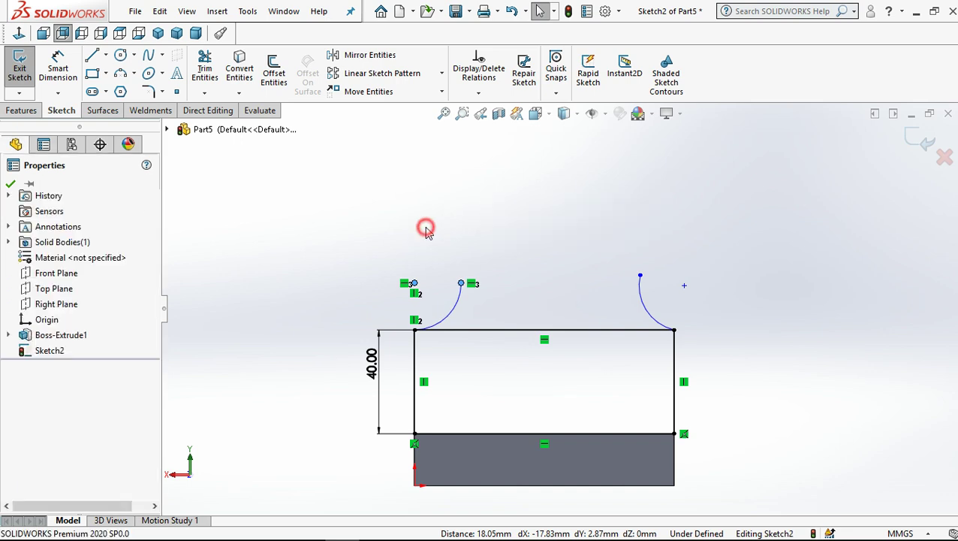
- Align the right arc's endpoint vertically with the top-right corner and drag it down
{"action": "left_click", "coordinate": [639, 276]}
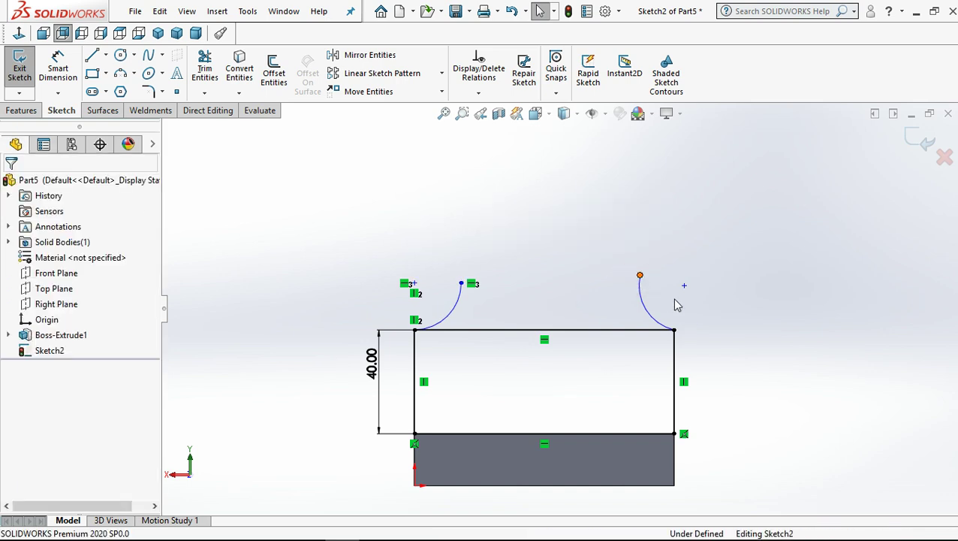
{"action": "left_click", "coordinate": [673, 330], "text": "ctrl"}
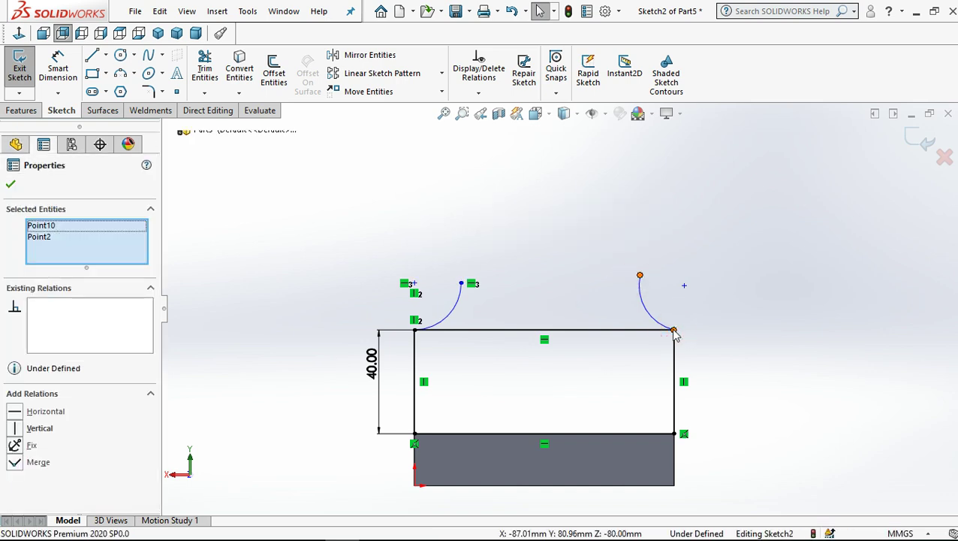
{"action": "left_click", "coordinate": [727, 263]}
{"action": "left_click", "coordinate": [709, 226]}
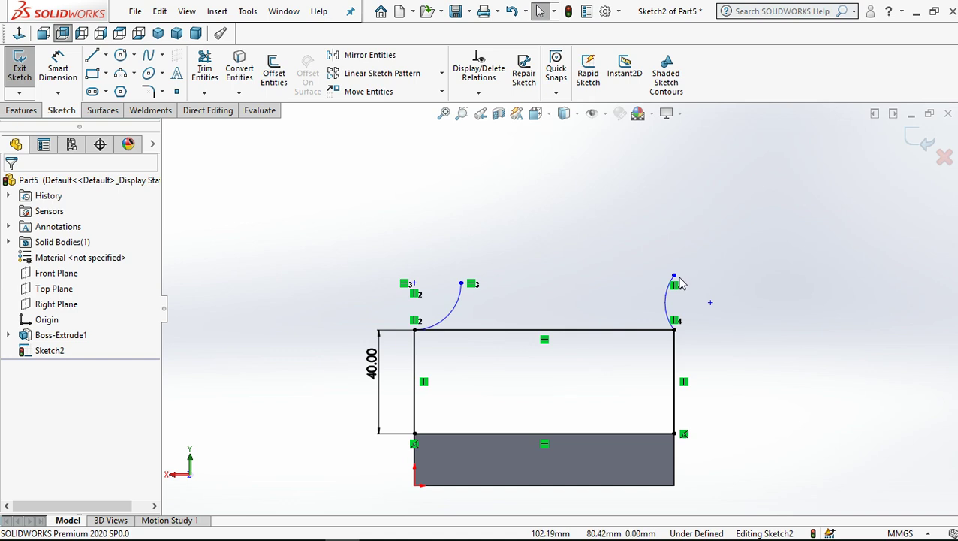
{"action": "mouse_move", "coordinate": [673, 276]}
{"action": "left_mouse_down"}
{"action": "mouse_move", "coordinate": [642, 292]}
{"action": "mouse_move", "coordinate": [671, 291]}
{"action": "left_mouse_up"}
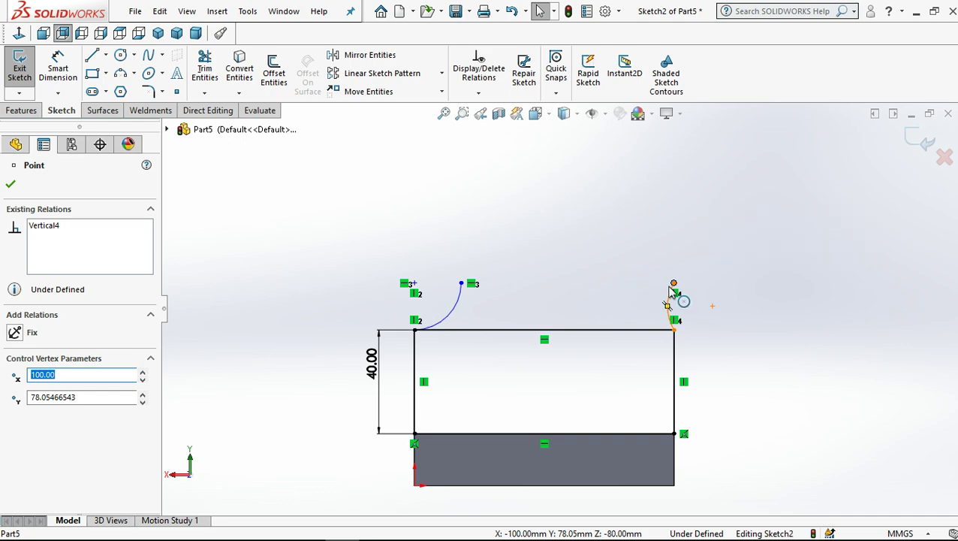
- Trim away the right arc
{"action": "left_click", "coordinate": [204, 71]}
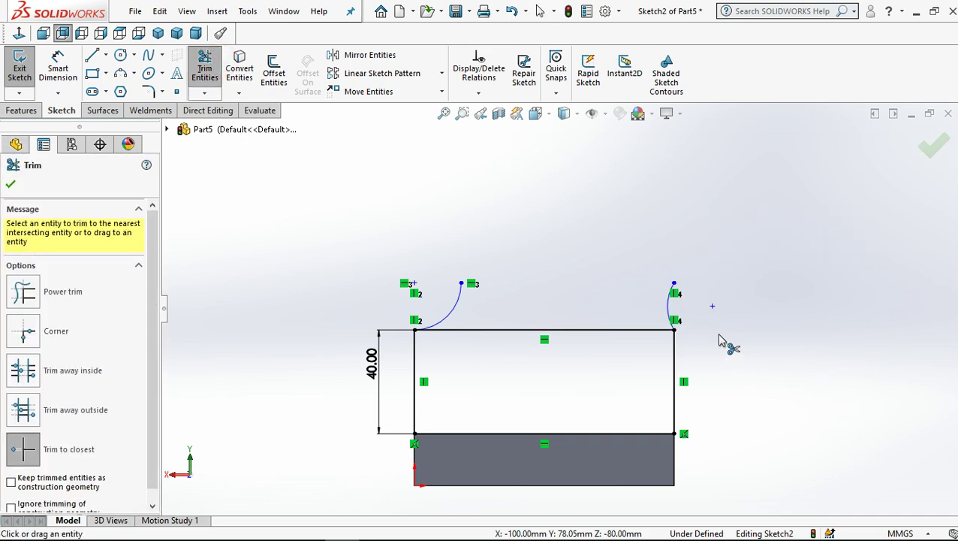
{"action": "left_click", "coordinate": [669, 310]}
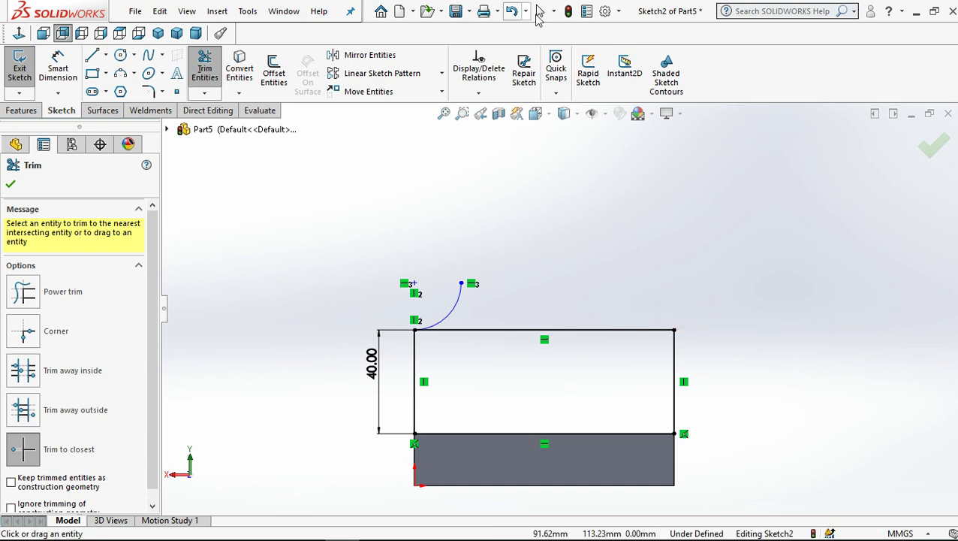
{"action": "left_click", "coordinate": [194, 60]}
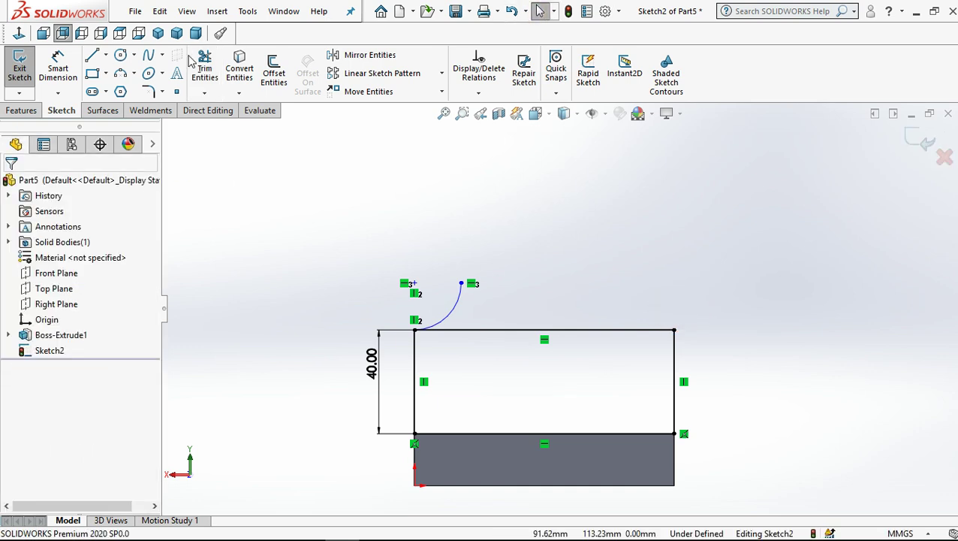
- Draw a vertical construction centerline from the top edge's midpoint
{"action": "left_click", "coordinate": [106, 55]}
{"action": "left_click", "coordinate": [120, 88]}
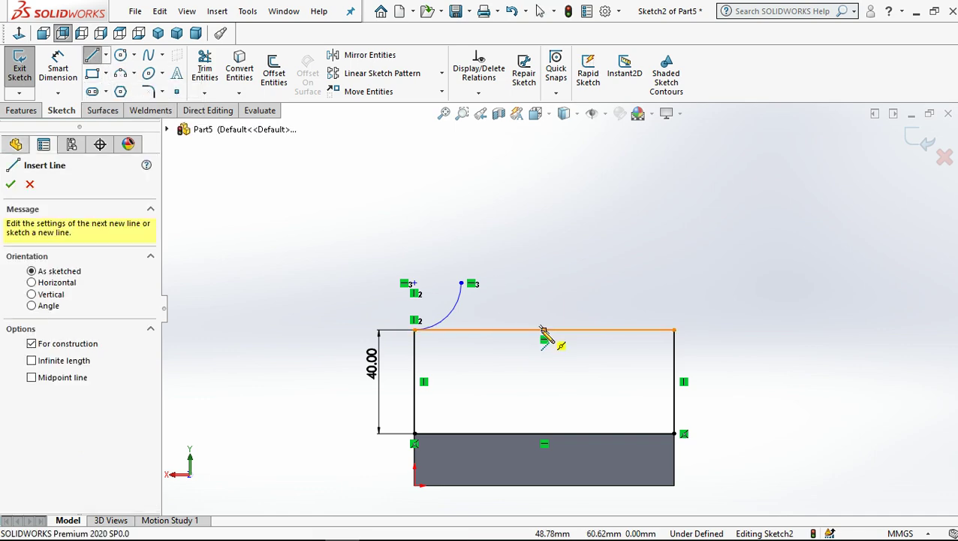
{"action": "left_click", "coordinate": [543, 331]}
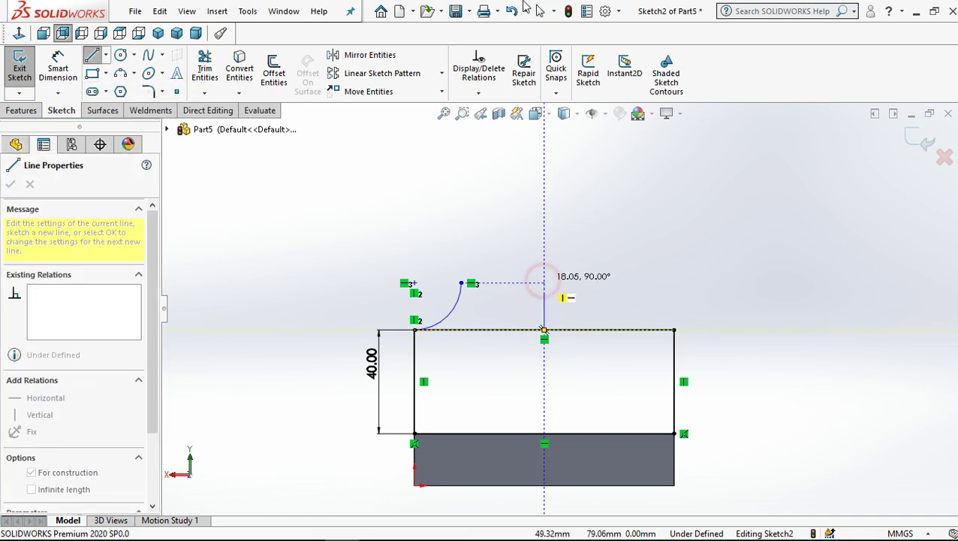
{"action": "left_click", "coordinate": [543, 283]}
{"action": "key", "text": "Escape"}
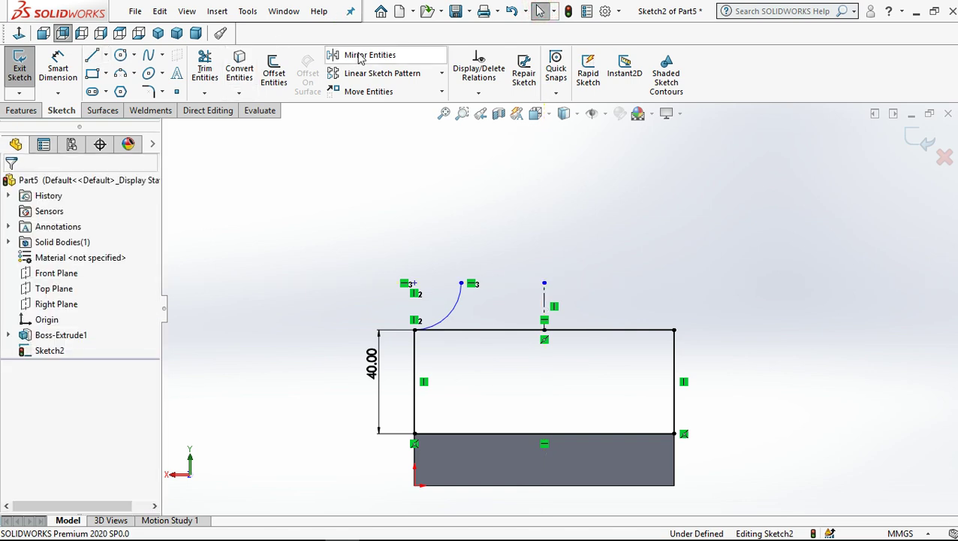
- Mirror the left arc about the centerline, then pick the left arc's end for dimensioning
{"action": "left_click", "coordinate": [370, 55]}
{"action": "left_click", "coordinate": [457, 303]}
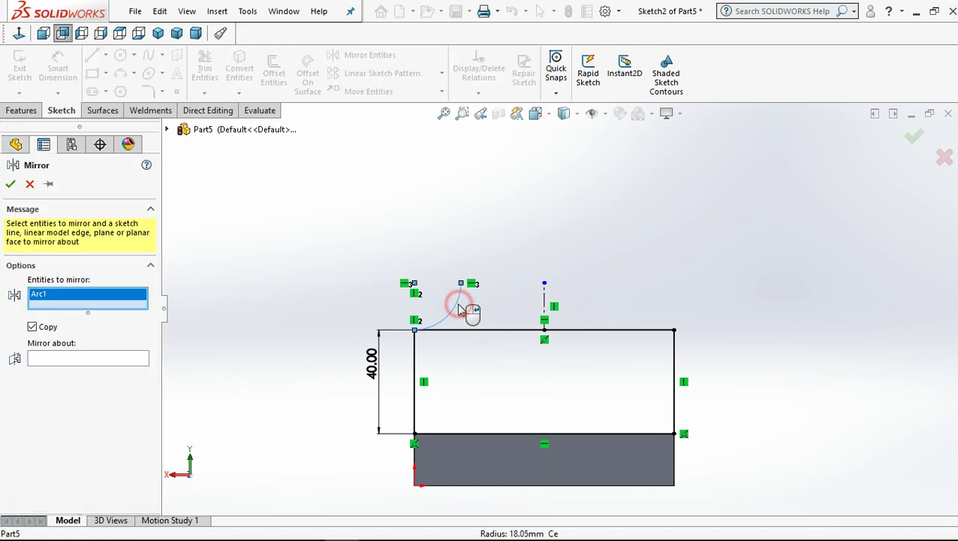
{"action": "left_click", "coordinate": [135, 362]}
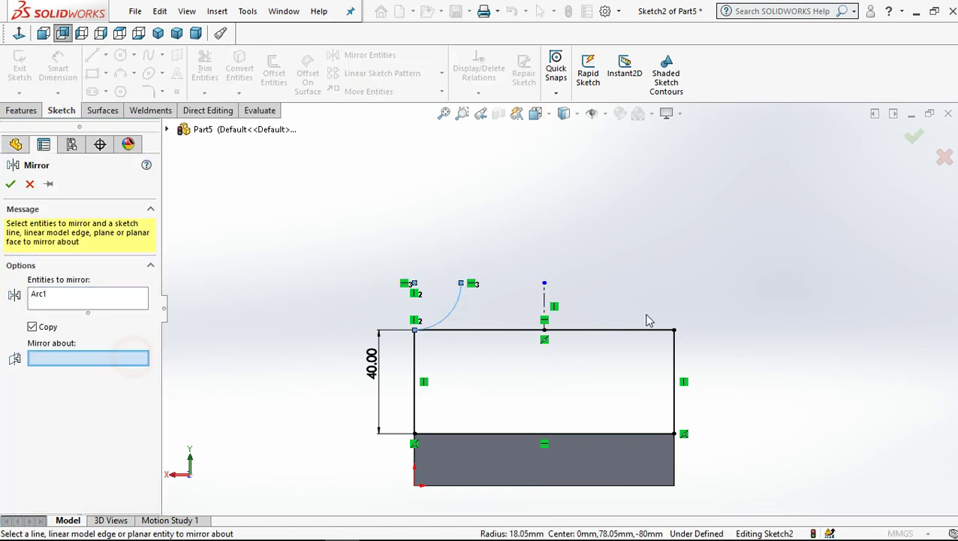
{"action": "left_click", "coordinate": [546, 298]}
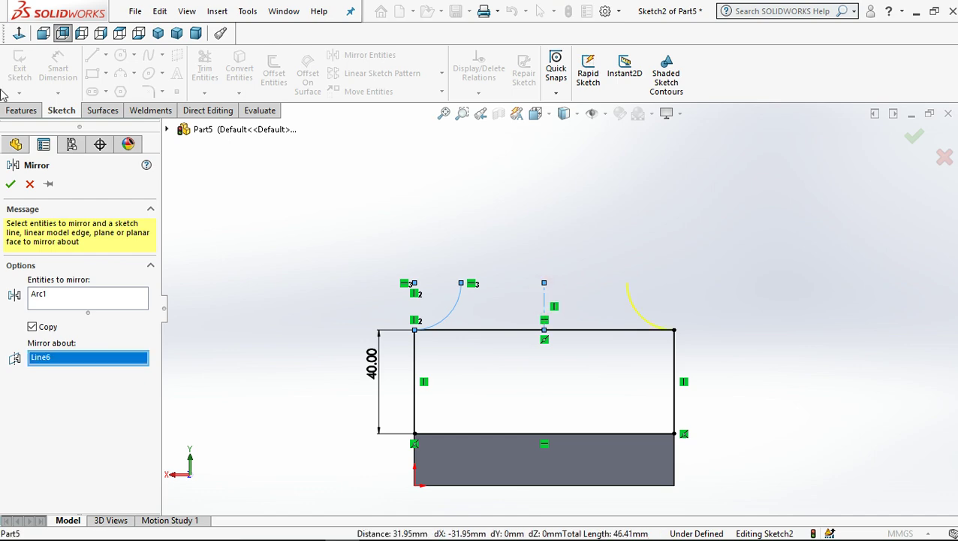
{"action": "left_click", "coordinate": [10, 184]}
{"action": "left_click", "coordinate": [51, 66]}
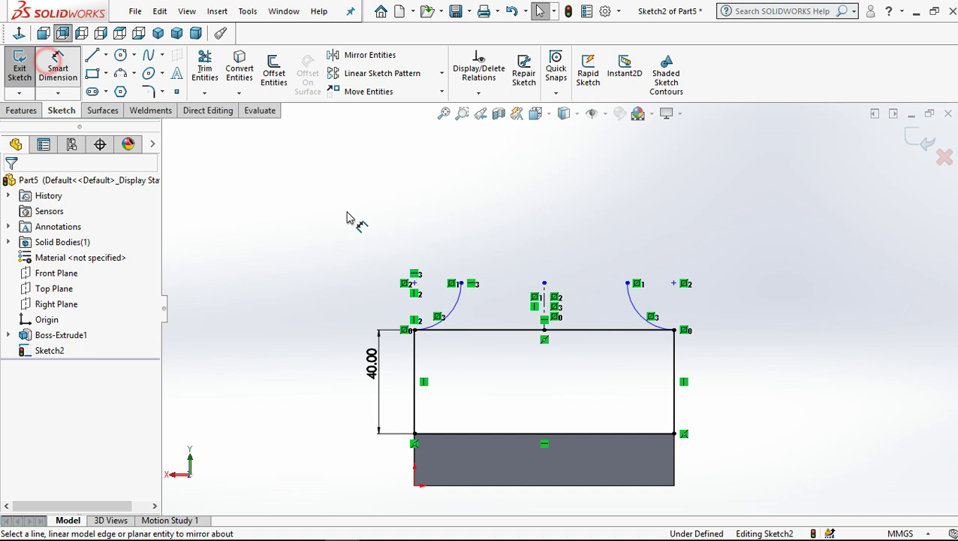
{"action": "left_click", "coordinate": [441, 289]}
- Dimension the left arc's horizontal width at 20 mm, placed above the tab
{"action": "left_click", "coordinate": [414, 284]}
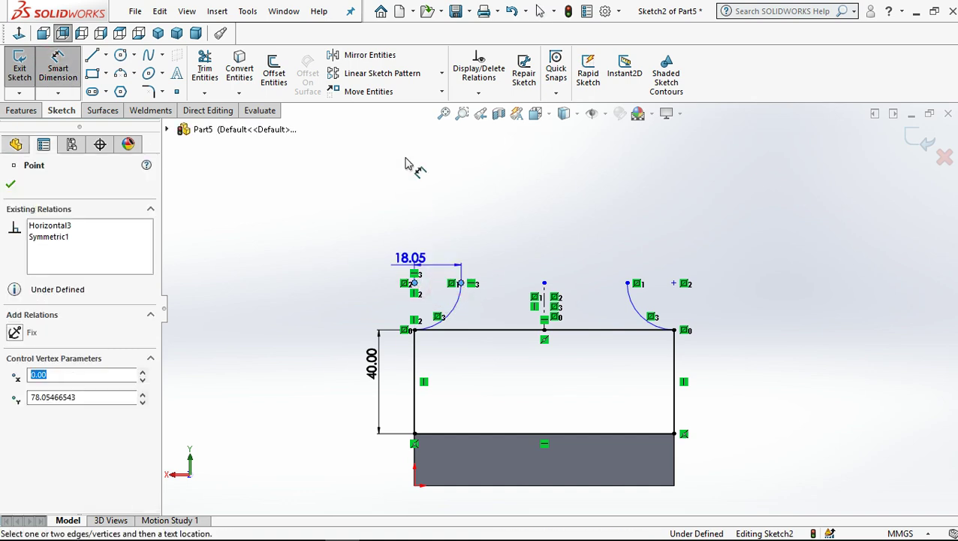
{"action": "left_click", "coordinate": [341, 189]}
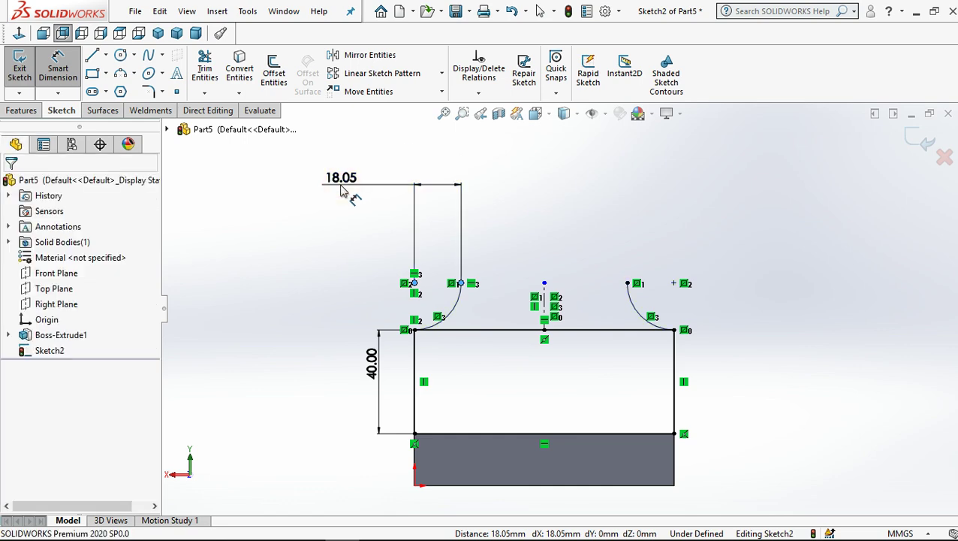
{"action": "type", "text": "20"}
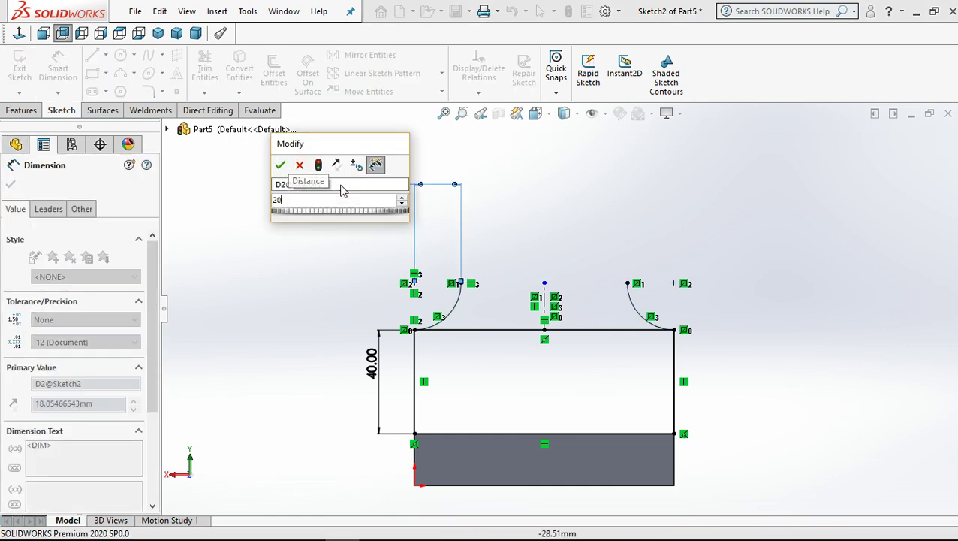
{"action": "left_click", "coordinate": [280, 164]}
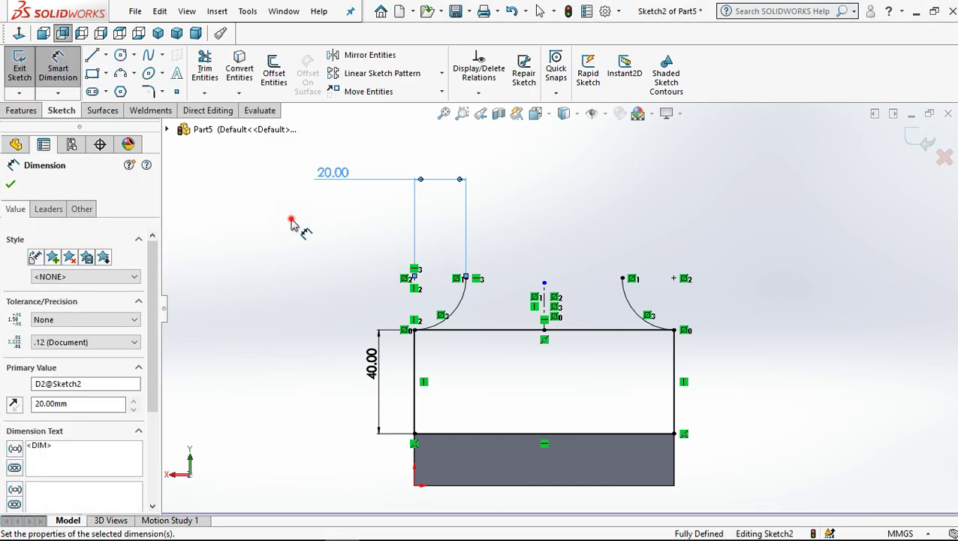
{"action": "key", "text": "Escape"}
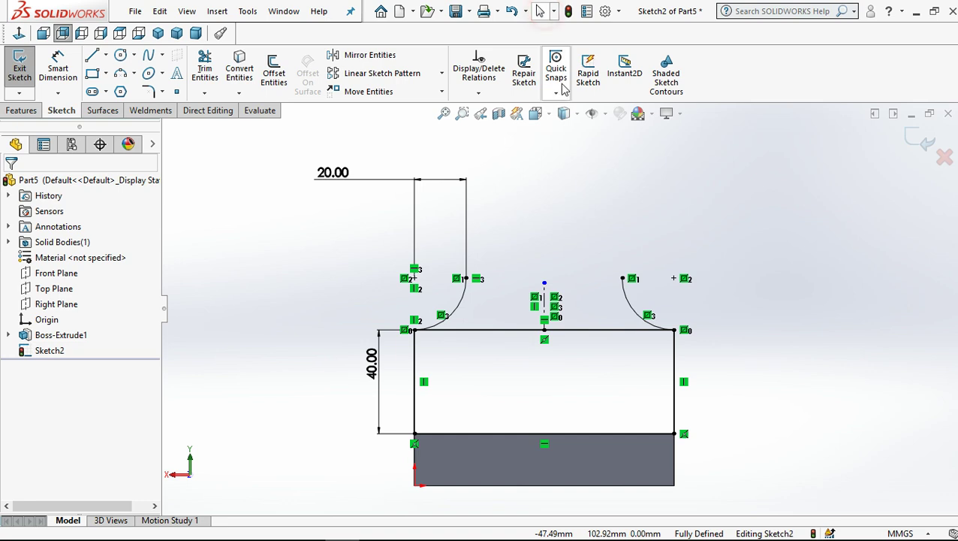
{"action": "scroll", "coordinate": [579, 156], "scroll_direction": "up", "scroll_amount": 5}
{"action": "scroll", "coordinate": [578, 157], "scroll_direction": "up", "scroll_amount": 1}
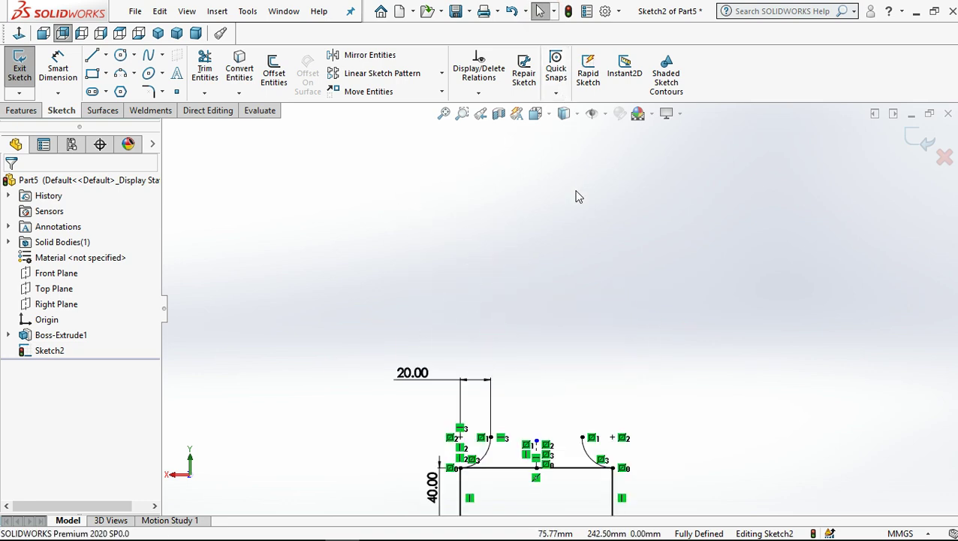
{"action": "scroll", "coordinate": [582, 342], "scroll_direction": "up", "scroll_amount": 1}
{"action": "scroll", "coordinate": [571, 387], "scroll_direction": "down", "scroll_amount": 2}
{"action": "scroll", "coordinate": [562, 398], "scroll_direction": "down", "scroll_amount": 3}
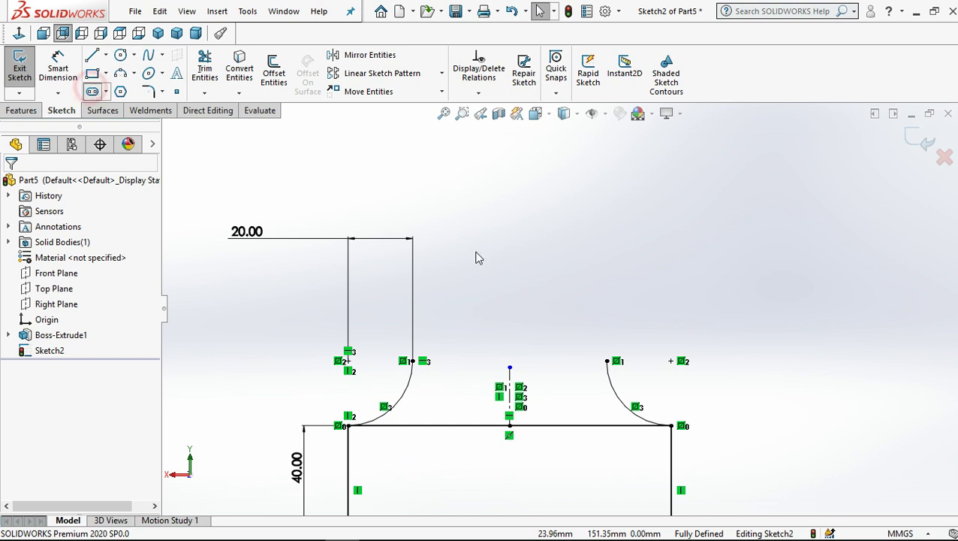
- Draw a vertical straight slot upward from the centre line's top point and set its width
{"action": "left_click", "coordinate": [509, 368]}
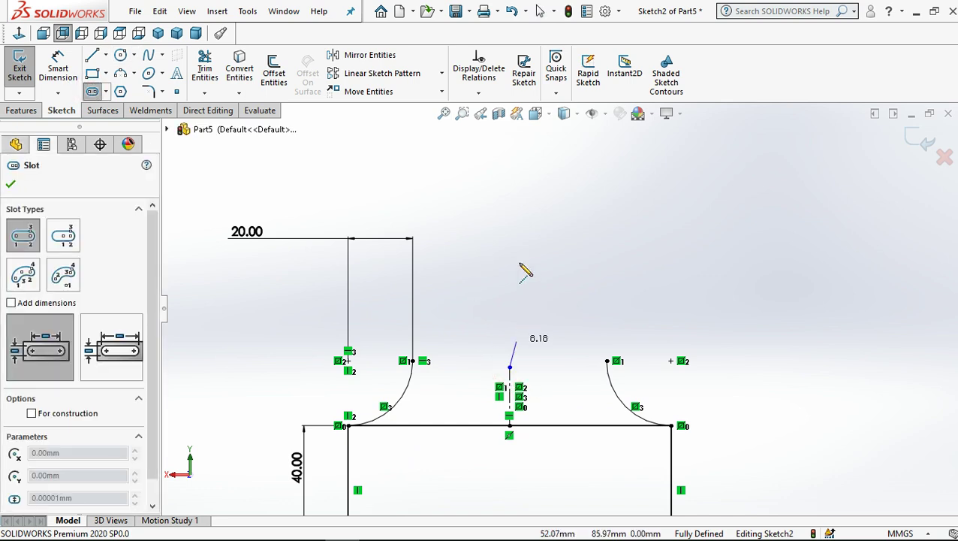
{"action": "left_click", "coordinate": [510, 202]}
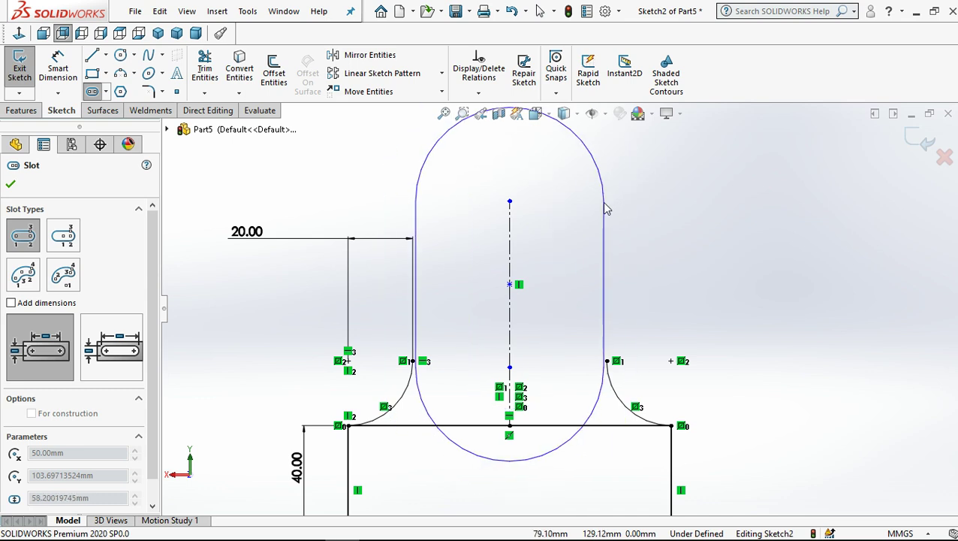
{"action": "left_click", "coordinate": [602, 202]}
{"action": "left_click", "coordinate": [540, 11]}
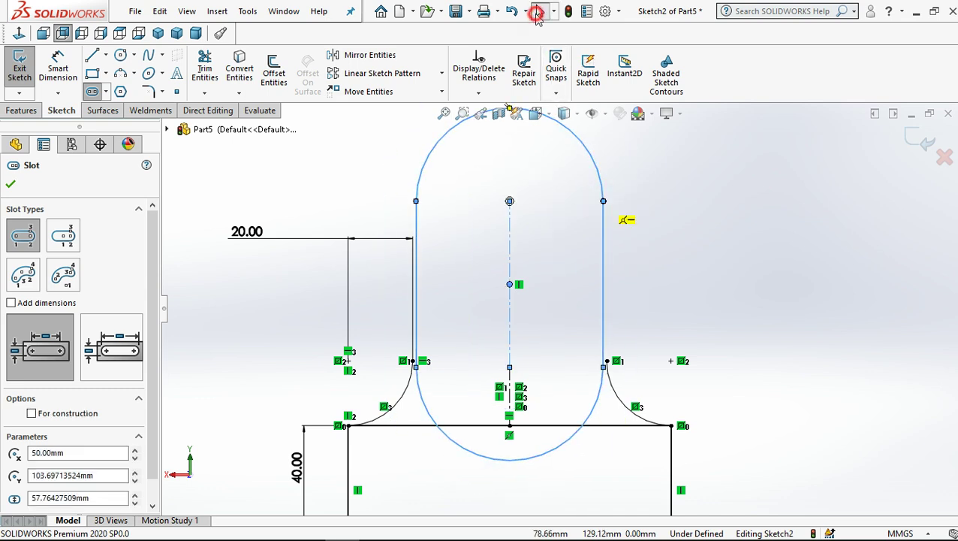
- Make the slot's right corner coincident with the right fillet arc's end
{"action": "left_click", "coordinate": [604, 368]}
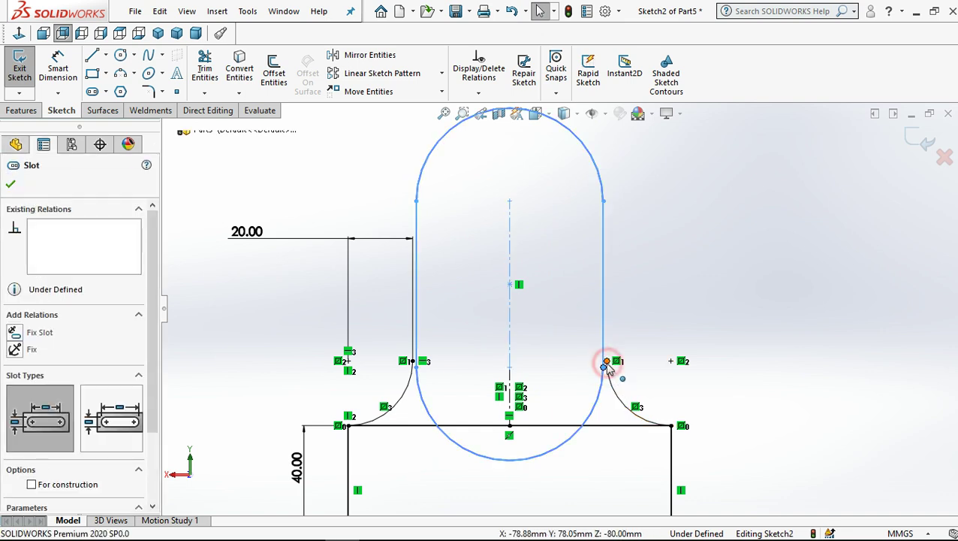
{"action": "left_click", "coordinate": [606, 362]}
{"action": "left_click", "coordinate": [606, 363], "text": "ctrl"}
{"action": "left_click", "coordinate": [689, 301]}
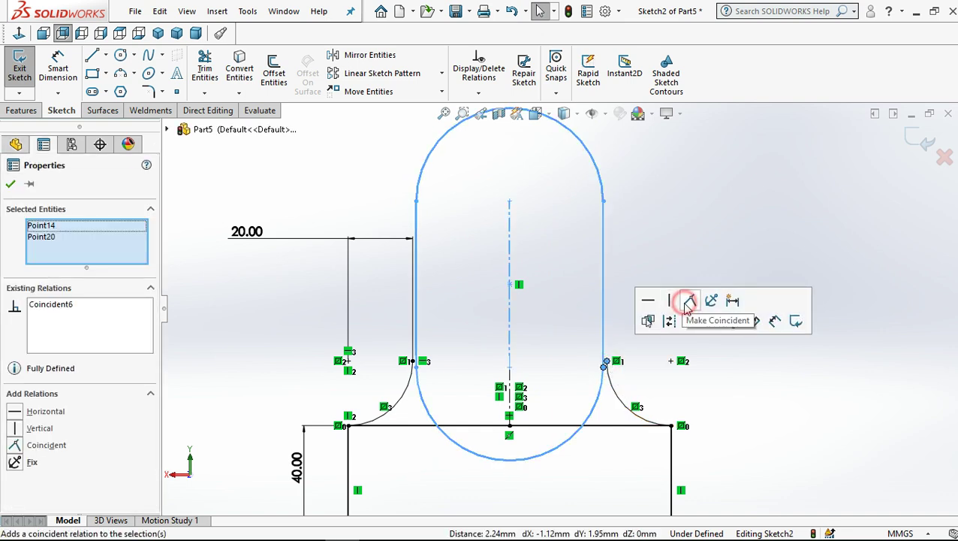
{"action": "left_click", "coordinate": [707, 239]}
{"action": "scroll", "coordinate": [708, 235], "scroll_direction": "up", "scroll_amount": 1}
{"action": "key", "text": "z"}
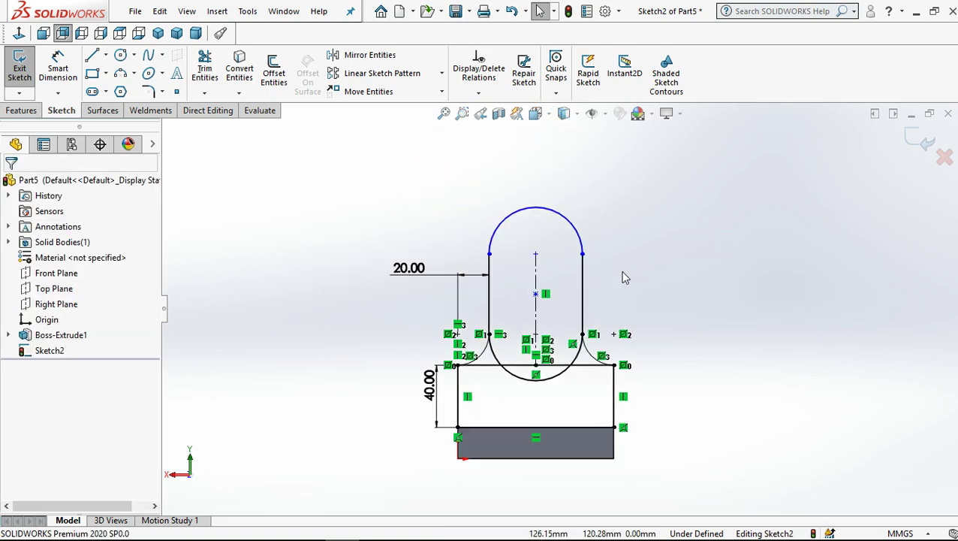
- Dimension the slot's right straight side to 70 mm, fully defining Sketch2
{"action": "left_click", "coordinate": [58, 67]}
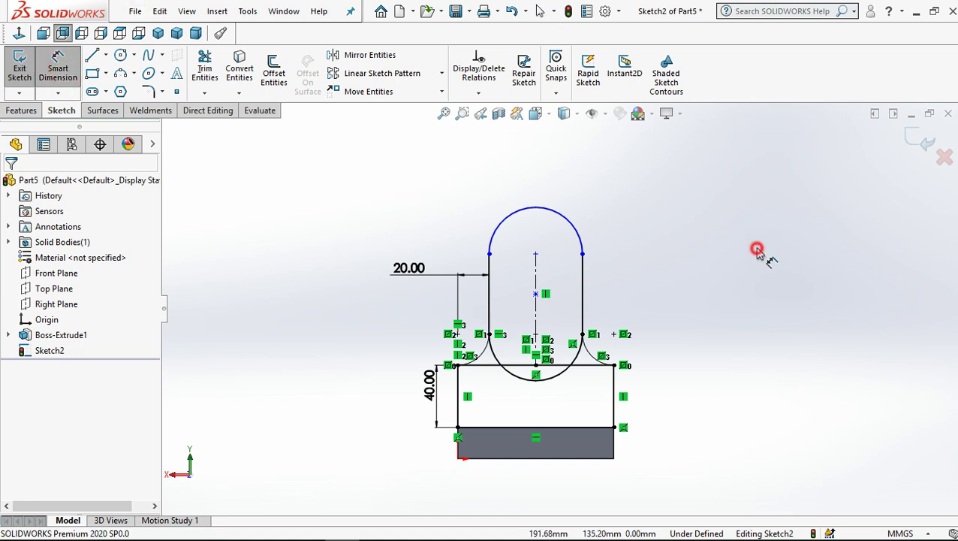
{"action": "left_click", "coordinate": [583, 285]}
{"action": "left_click", "coordinate": [664, 283]}
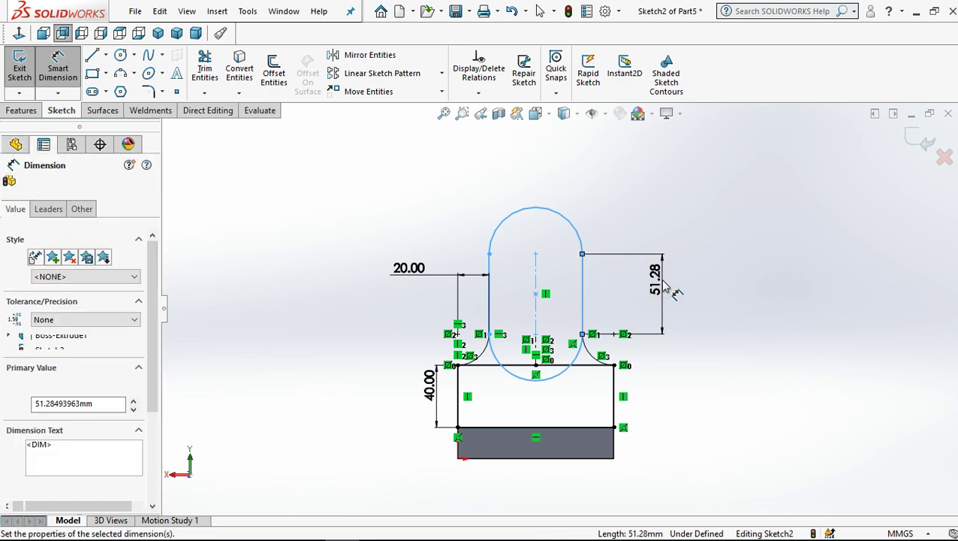
{"action": "type", "text": "70"}
{"action": "key", "text": "Return"}
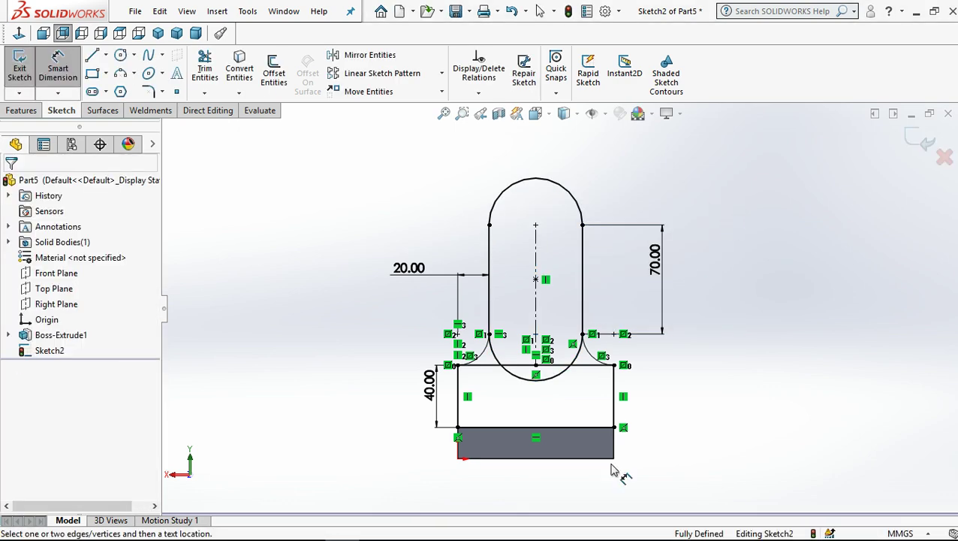
{"action": "scroll", "coordinate": [481, 160], "scroll_direction": "down", "scroll_amount": 3}
- Trim away the slot's lower rounded end and the leftover arc pieces near the fillets
{"action": "left_click", "coordinate": [204, 68]}
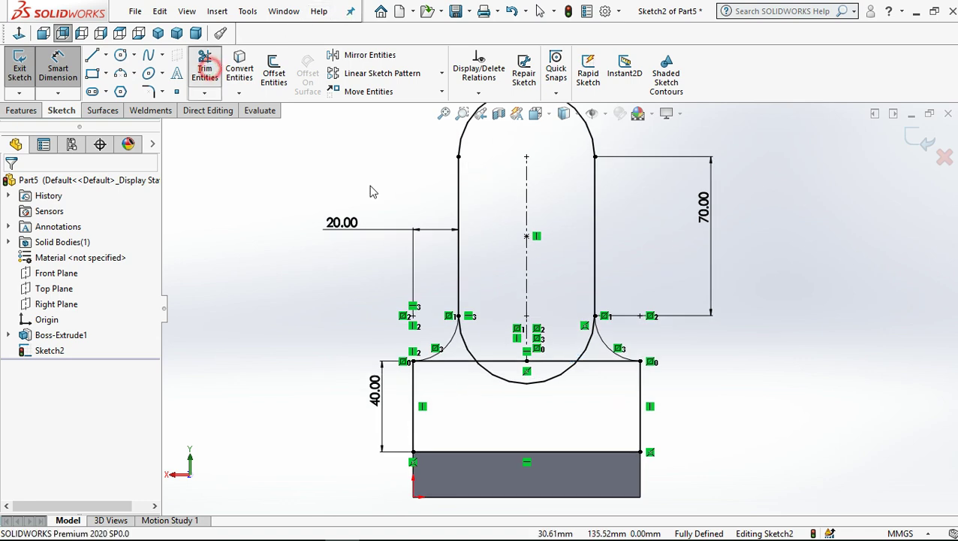
{"action": "left_click", "coordinate": [460, 340]}
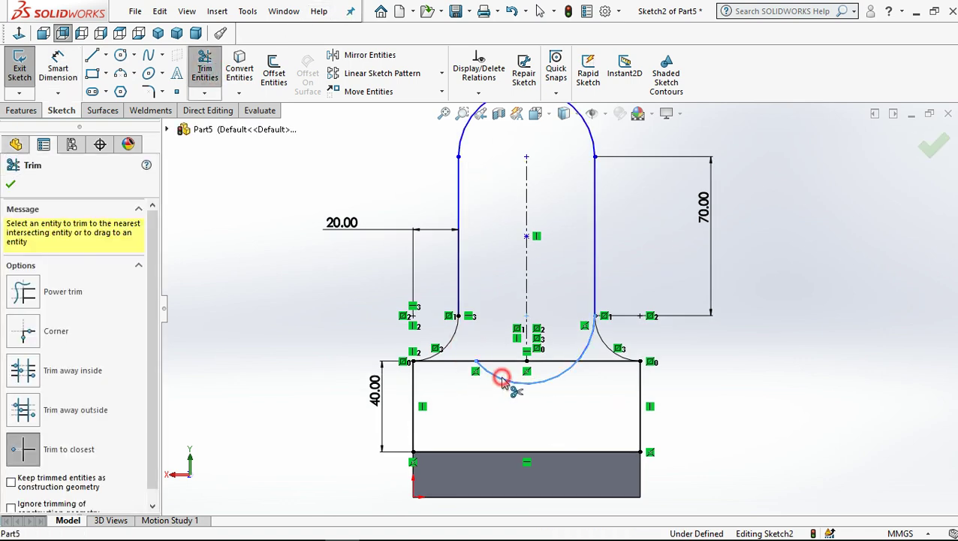
{"action": "left_click", "coordinate": [502, 380]}
{"action": "left_click", "coordinate": [584, 353]}
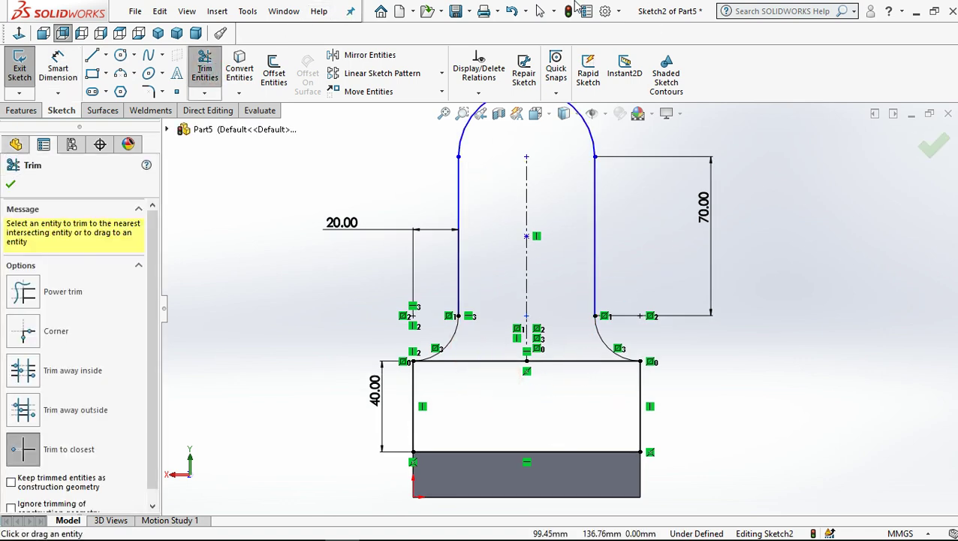
{"action": "left_click", "coordinate": [541, 11]}
{"action": "scroll", "coordinate": [525, 315], "scroll_direction": "up", "scroll_amount": 1}
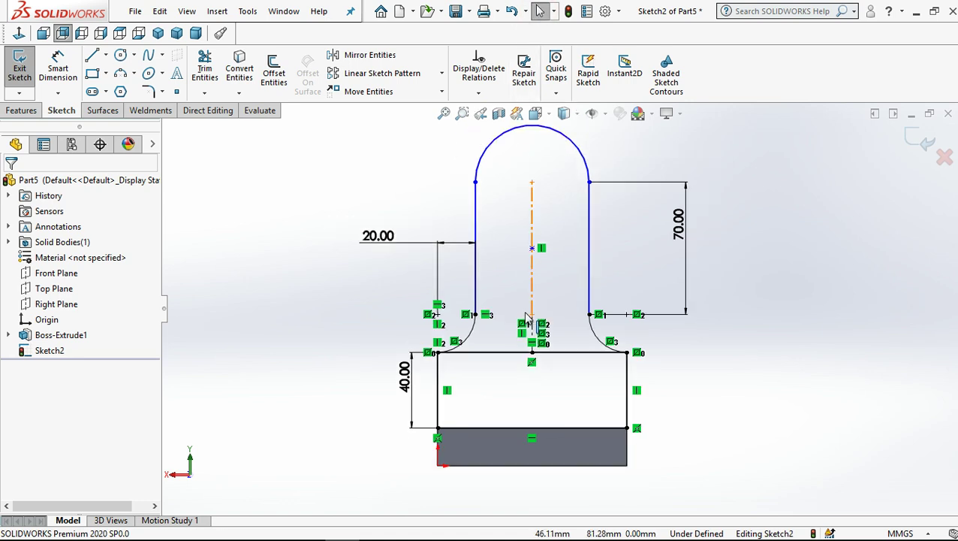
- Draw a narrow inner slot down the centre line from its top point
{"action": "left_click", "coordinate": [96, 91]}
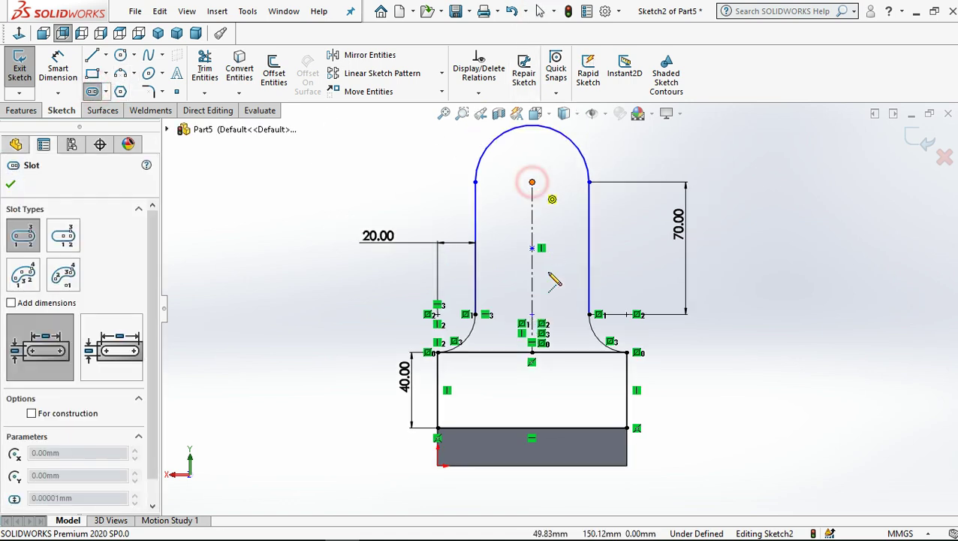
{"action": "left_click", "coordinate": [531, 181]}
{"action": "left_click", "coordinate": [531, 286]}
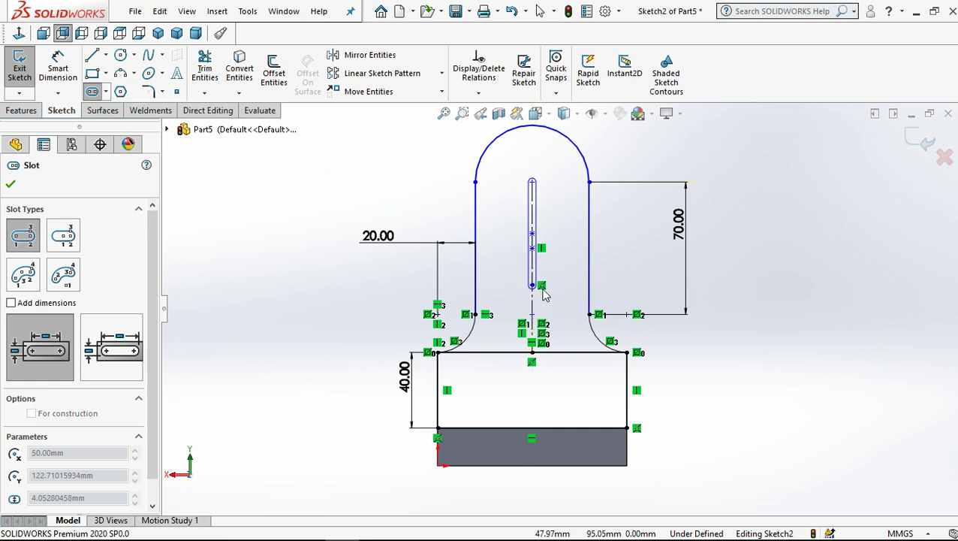
{"action": "left_click", "coordinate": [555, 295]}
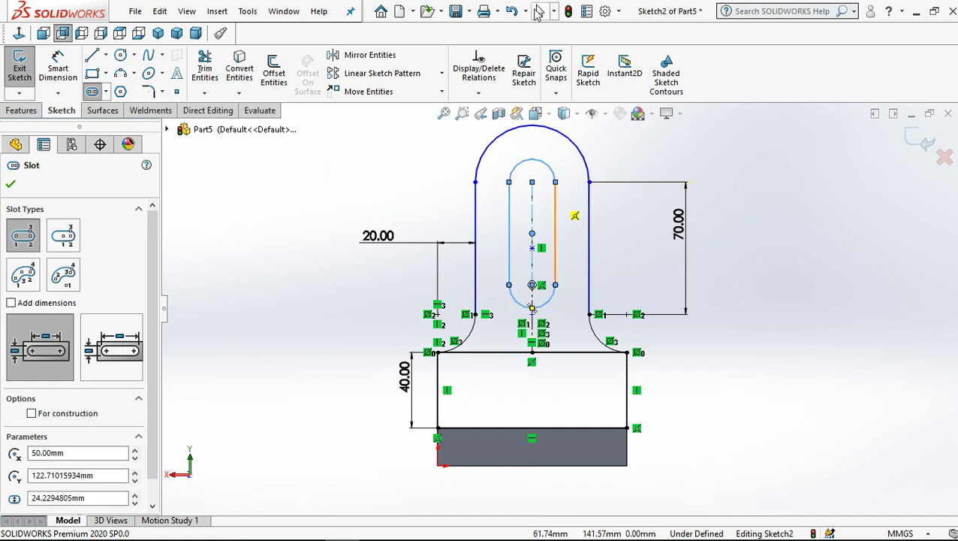
{"action": "key", "text": "Escape"}
- Dimension the inner slot's straight side to 70 mm
{"action": "left_click", "coordinate": [57, 67]}
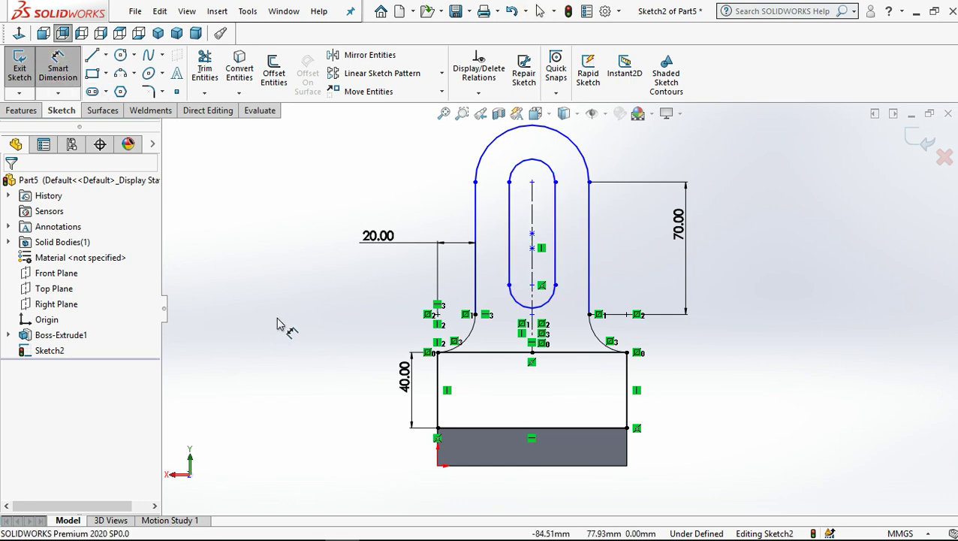
{"action": "left_click", "coordinate": [323, 384]}
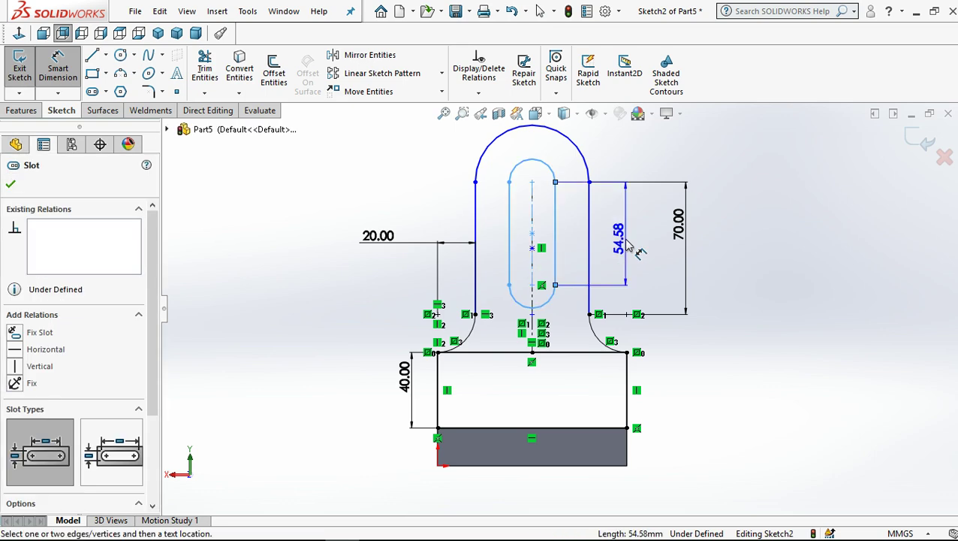
{"action": "left_click", "coordinate": [627, 242]}
{"action": "type", "text": "70"}
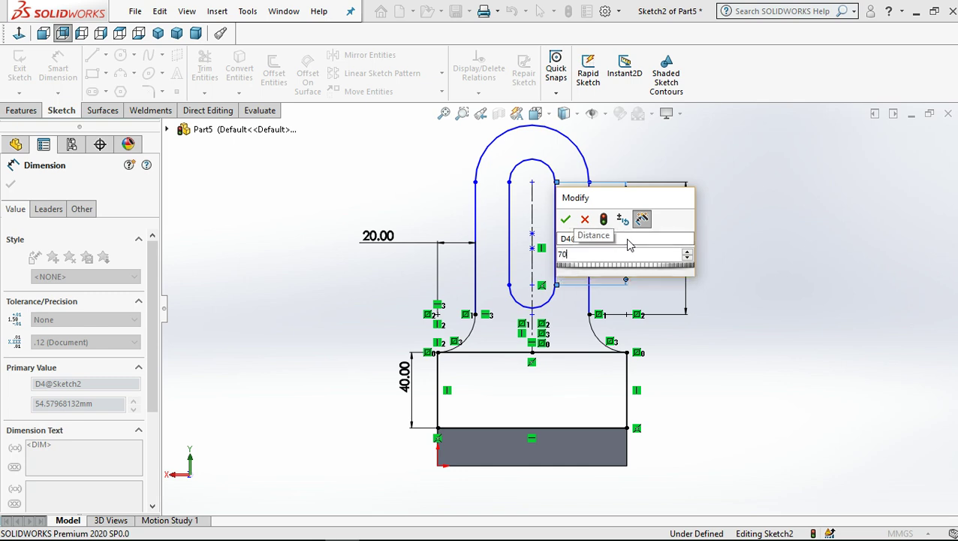
{"action": "key", "text": "Escape"}
{"action": "type", "text": "70"}
{"action": "key", "text": "Return"}
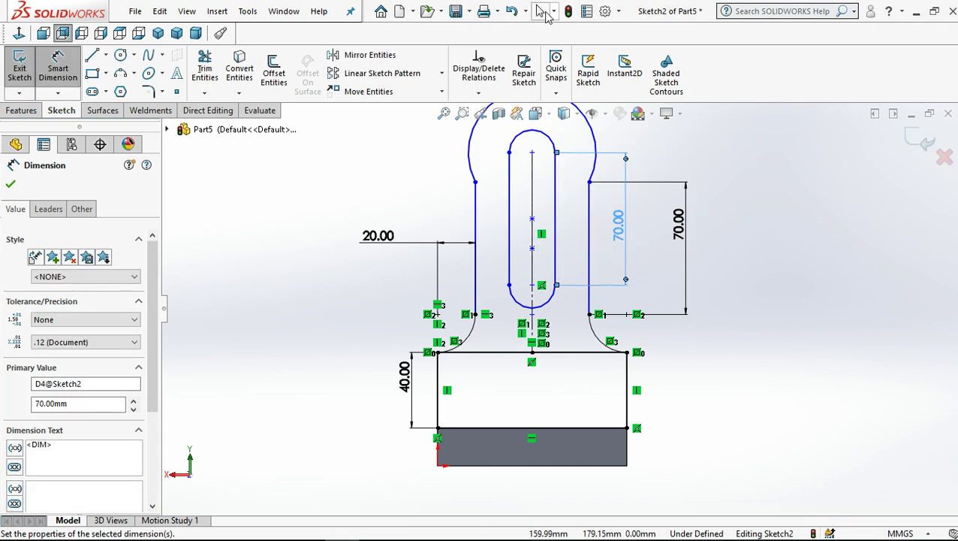
- Make the tab's right side tangent to its rounded top arc
{"action": "left_click", "coordinate": [538, 13]}
{"action": "left_click", "coordinate": [474, 182]}
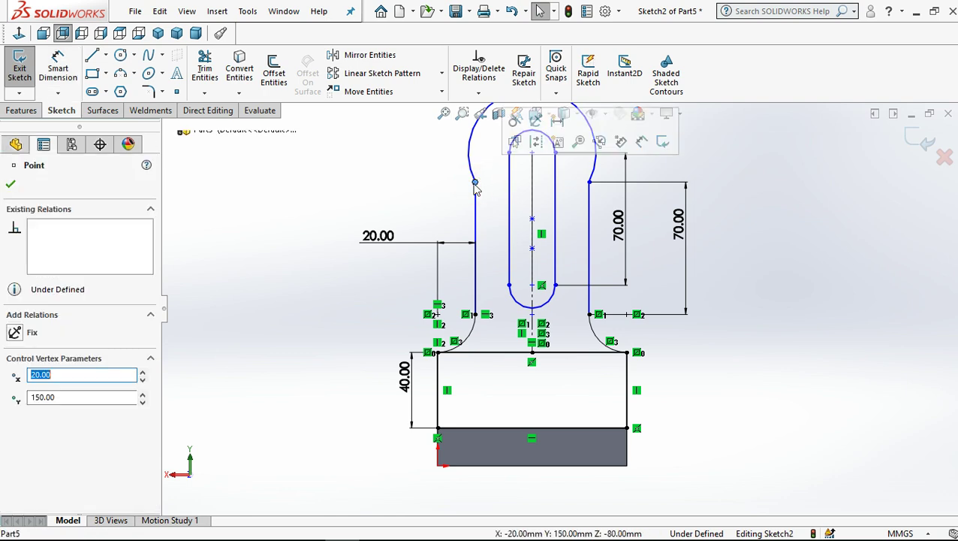
{"action": "left_click", "coordinate": [514, 121]}
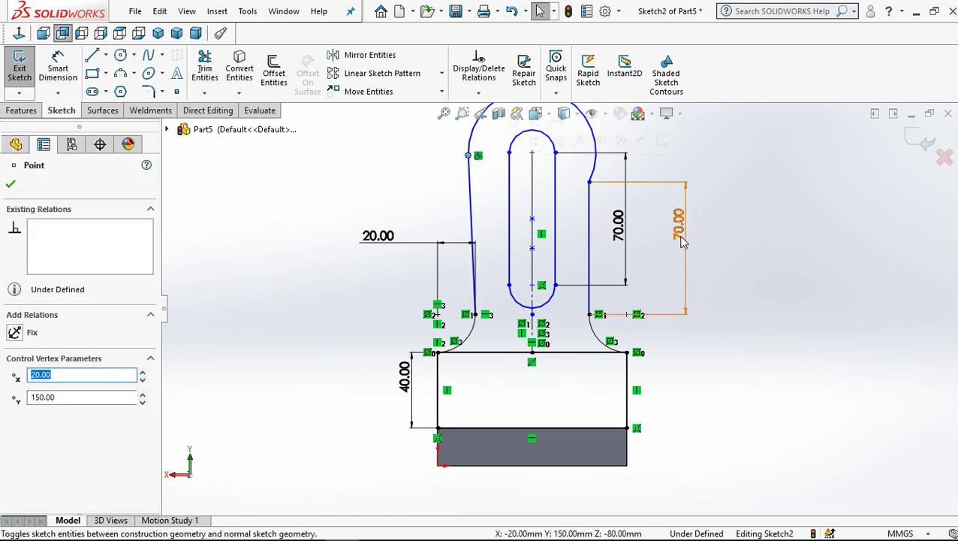
{"action": "left_click", "coordinate": [590, 182]}
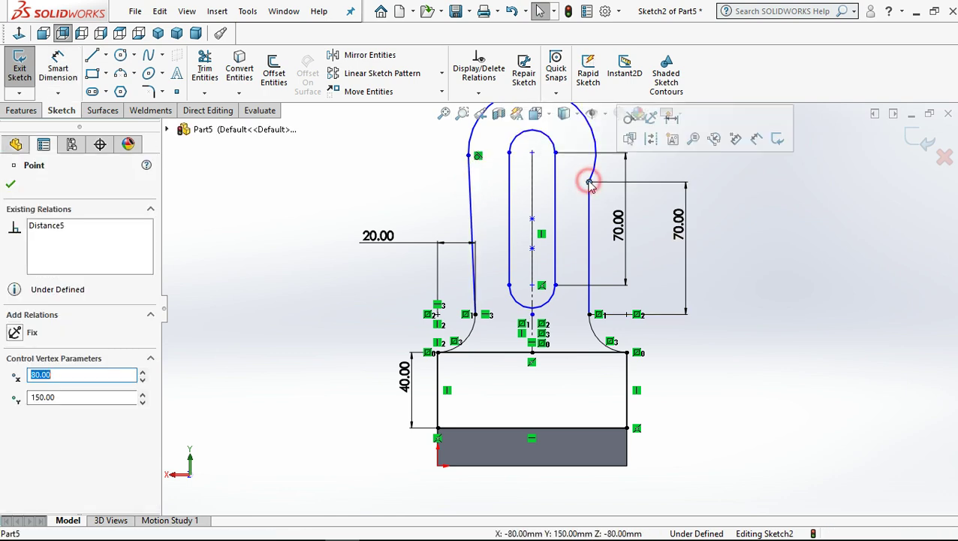
{"action": "left_click", "coordinate": [628, 119]}
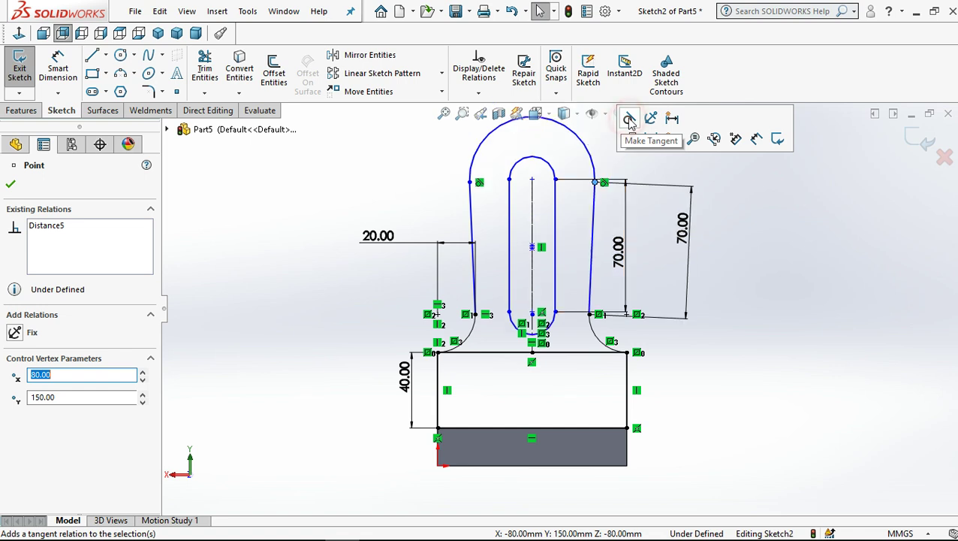
{"action": "left_click", "coordinate": [773, 253]}
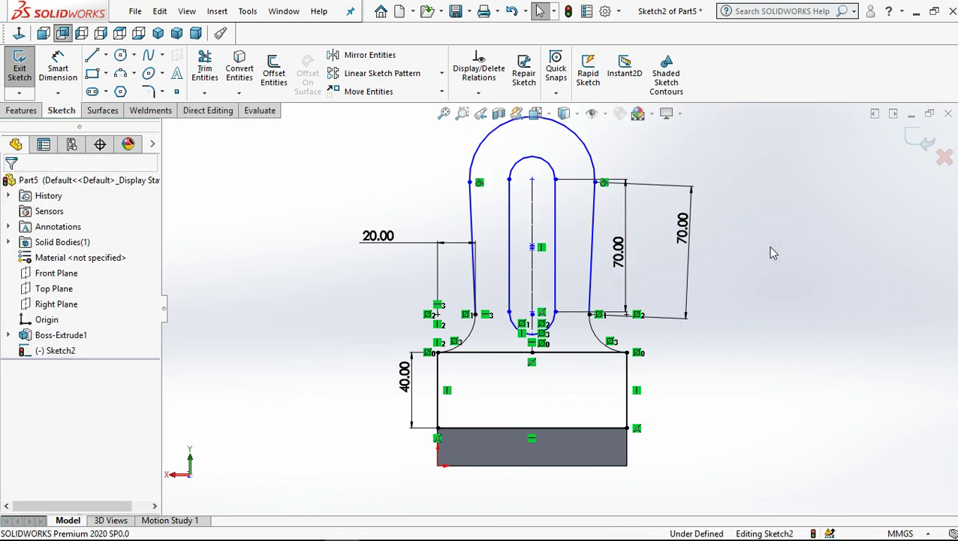
- Make the tab's left side line vertical
{"action": "left_click", "coordinate": [469, 216]}
{"action": "left_click", "coordinate": [530, 151]}
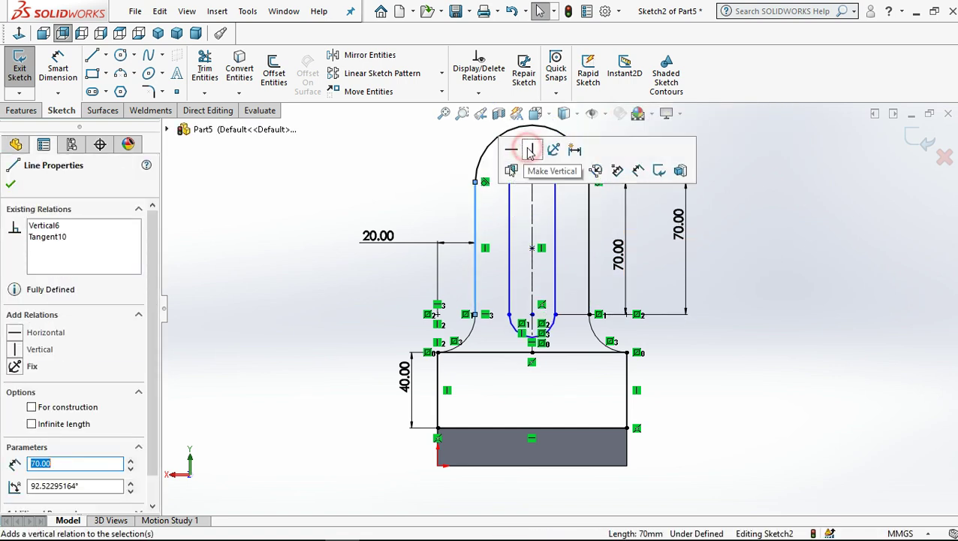
{"action": "left_click", "coordinate": [788, 271]}
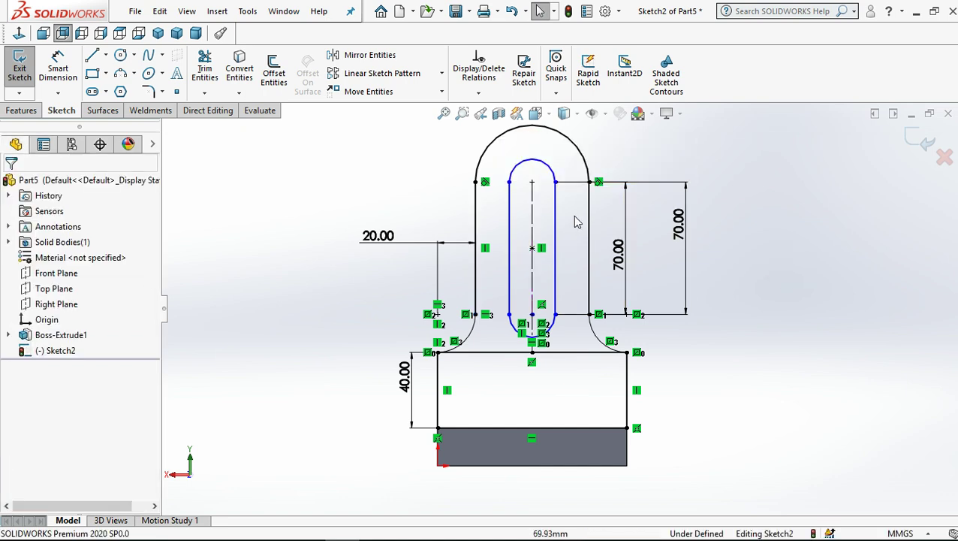
{"action": "left_click", "coordinate": [58, 69]}
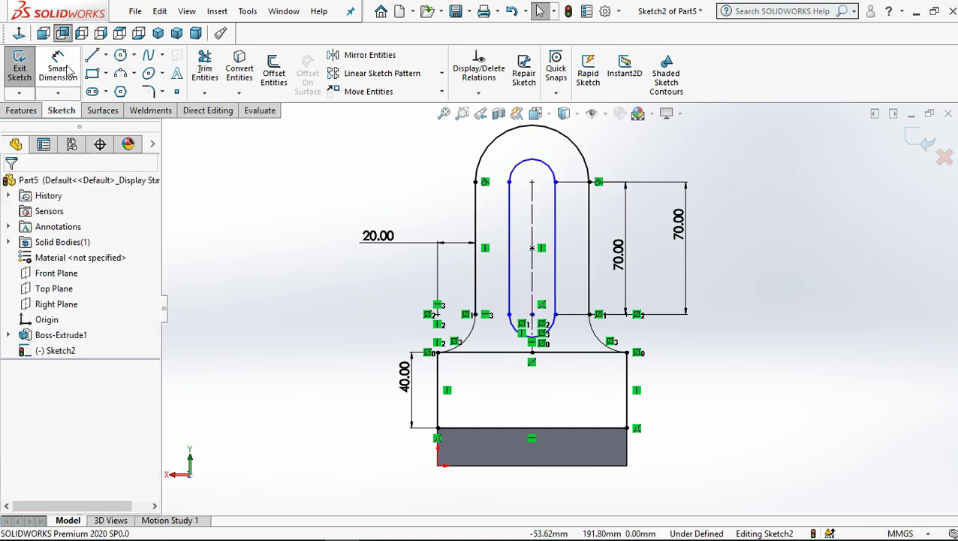
- Discard the redundant 70 dimension and give the inner slot's top arc an R12 radius
{"action": "left_click", "coordinate": [509, 227]}
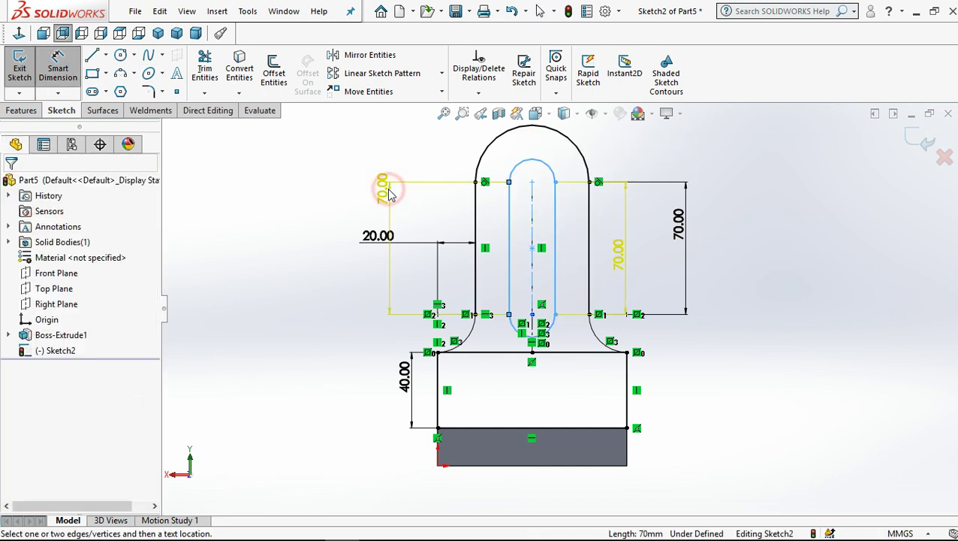
{"action": "left_click", "coordinate": [385, 188]}
{"action": "left_click", "coordinate": [588, 217]}
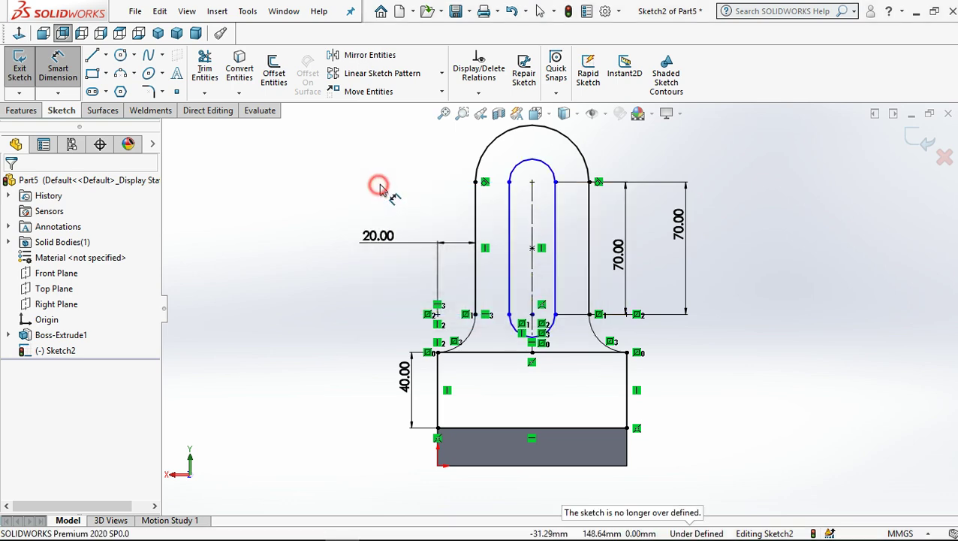
{"action": "left_click", "coordinate": [540, 160]}
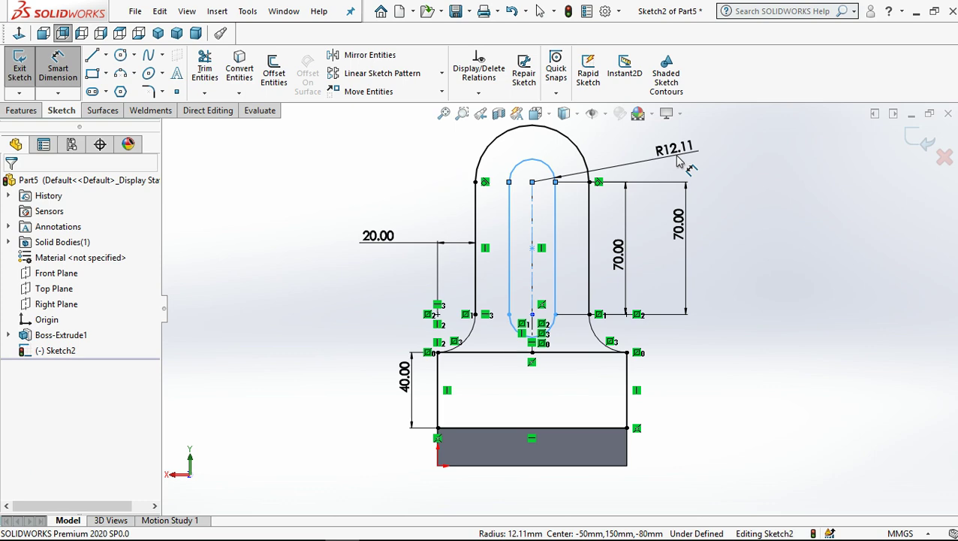
{"action": "left_click", "coordinate": [680, 162]}
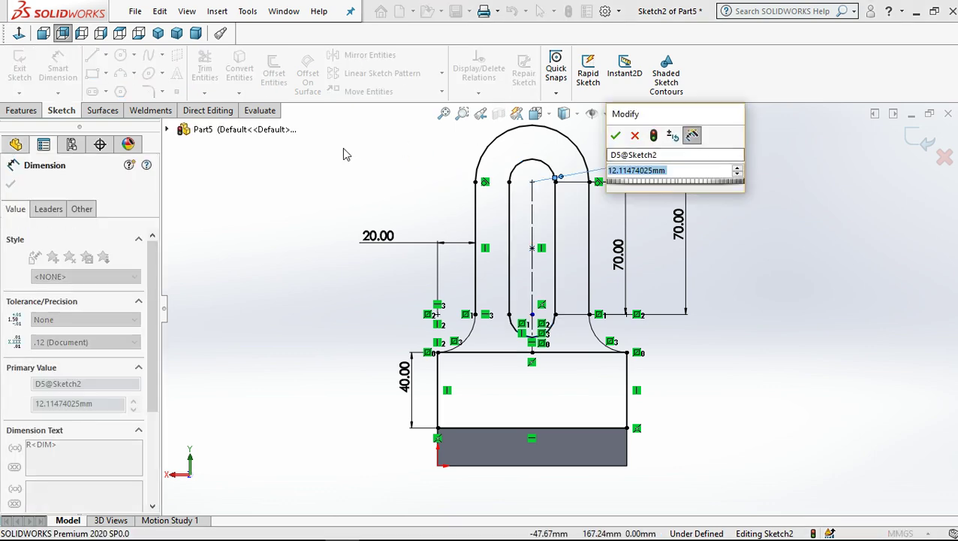
{"action": "left_click", "coordinate": [804, 313]}
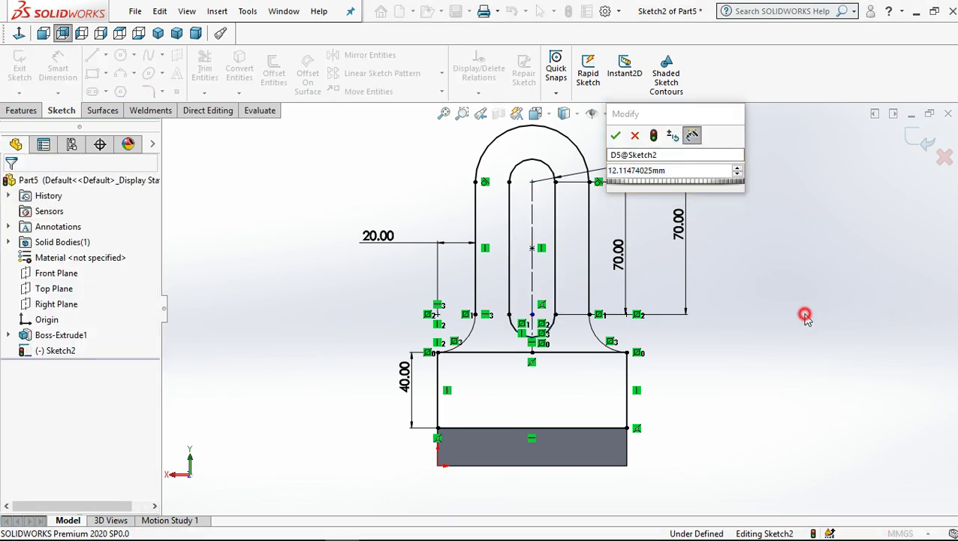
{"action": "left_click", "coordinate": [680, 173]}
{"action": "type", "text": "1"}
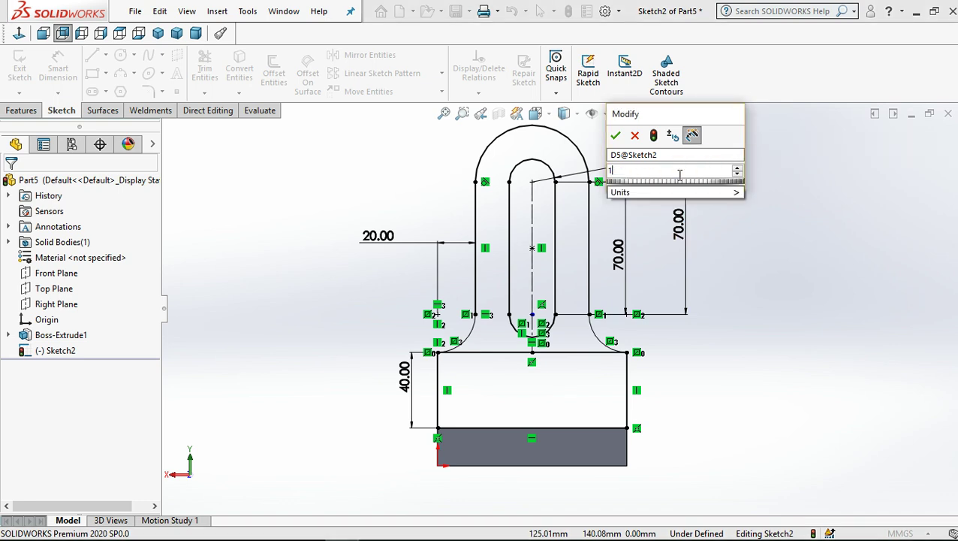
{"action": "type", "text": "2"}
{"action": "left_click", "coordinate": [616, 136]}
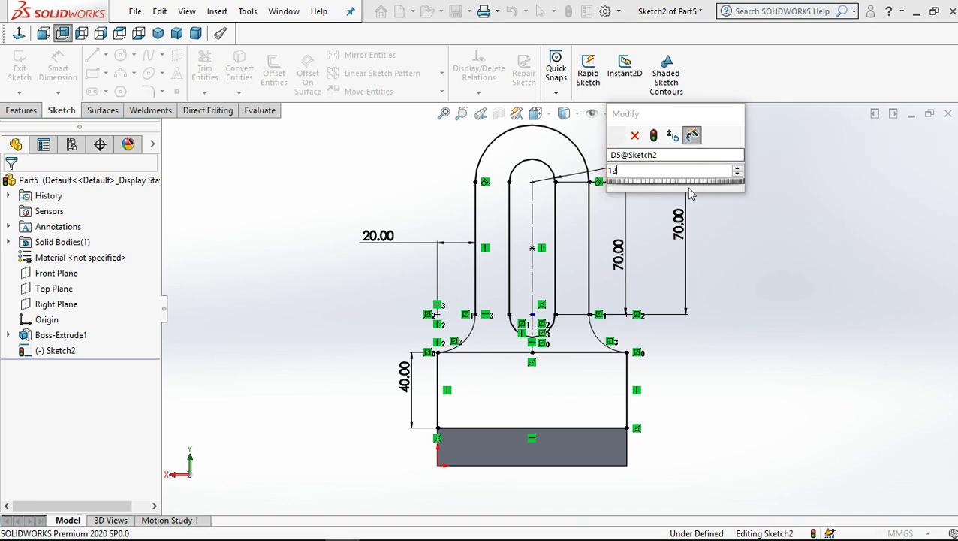
{"action": "left_click", "coordinate": [756, 188]}
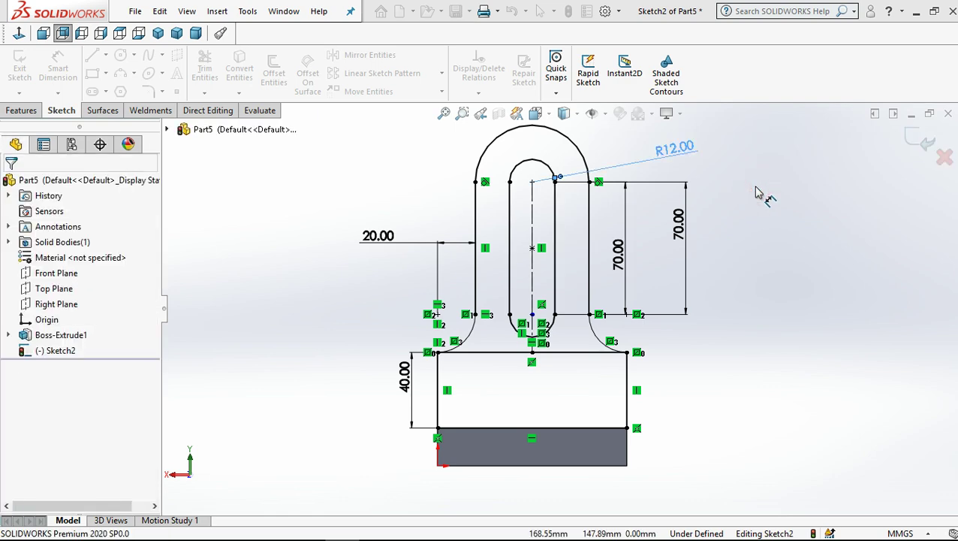
- Trim the base plate's top-edge segments under the tab and the short line below the slot
{"action": "left_click", "coordinate": [207, 68]}
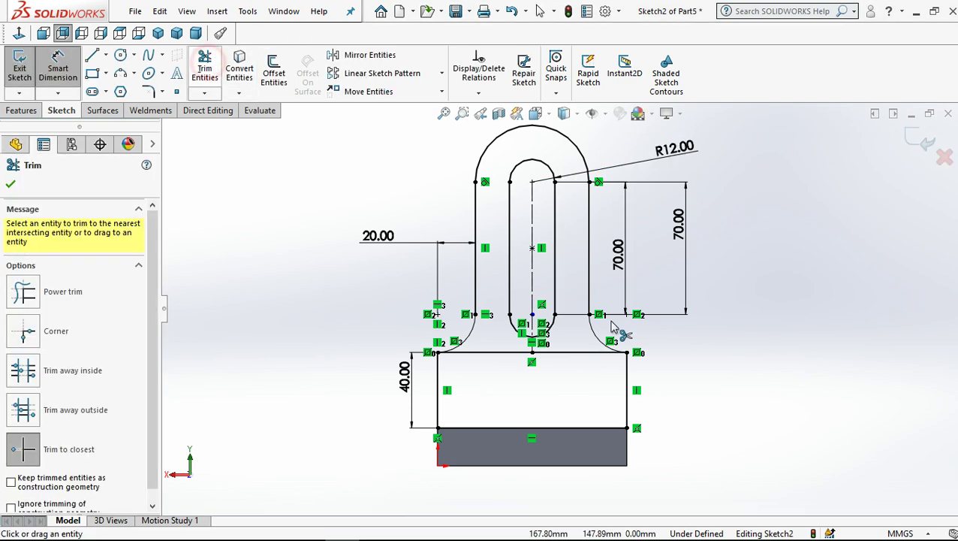
{"action": "left_click", "coordinate": [575, 358]}
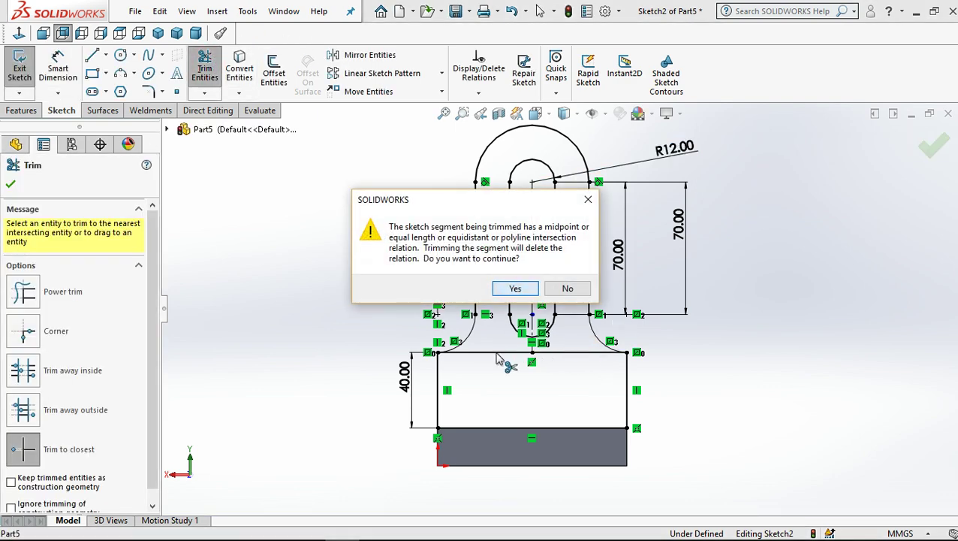
{"action": "key", "text": "Return"}
{"action": "left_click", "coordinate": [494, 353]}
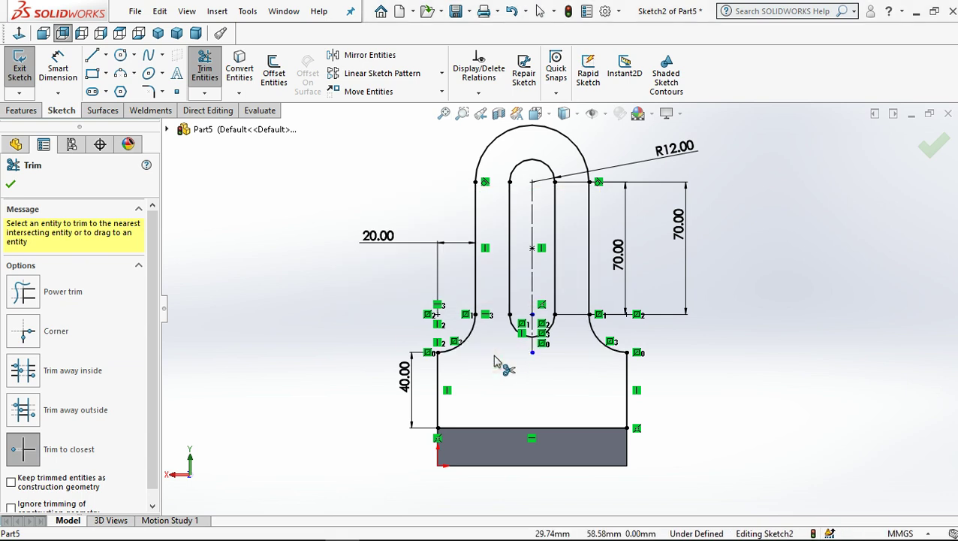
{"action": "left_click", "coordinate": [533, 353]}
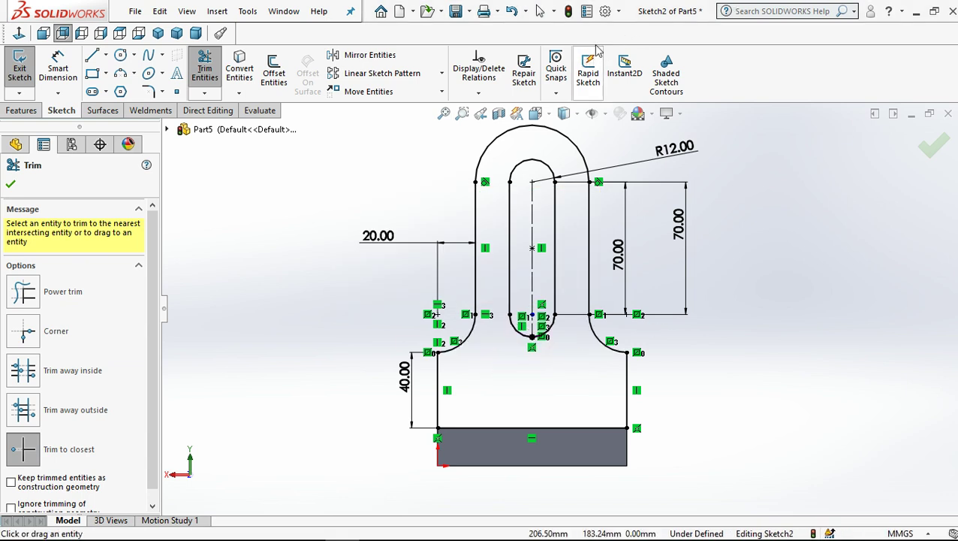
{"action": "left_click", "coordinate": [541, 12]}
- Draw two circles side by side in the base plate
{"action": "key", "text": "f"}
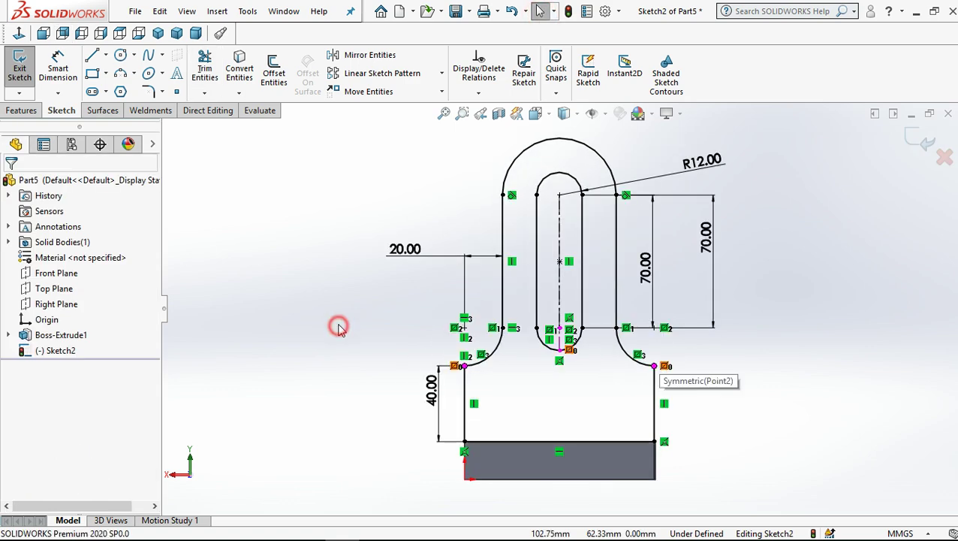
{"action": "left_click", "coordinate": [118, 54]}
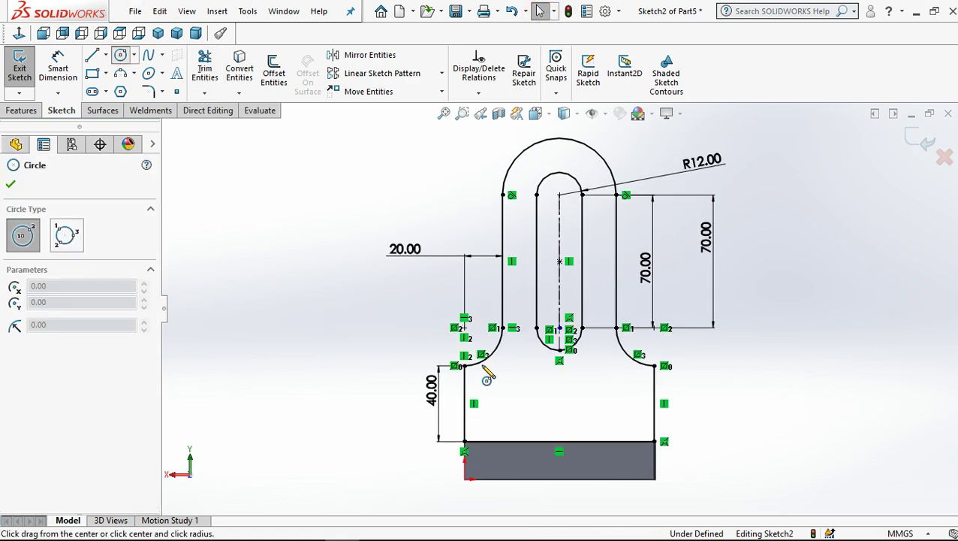
{"action": "left_click", "coordinate": [518, 398]}
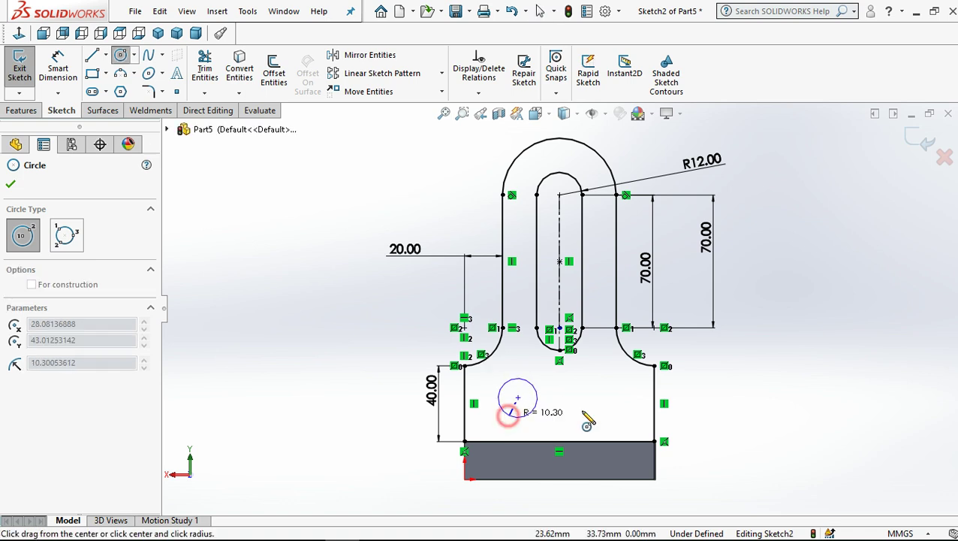
{"action": "left_click", "coordinate": [510, 413]}
{"action": "left_click", "coordinate": [615, 397]}
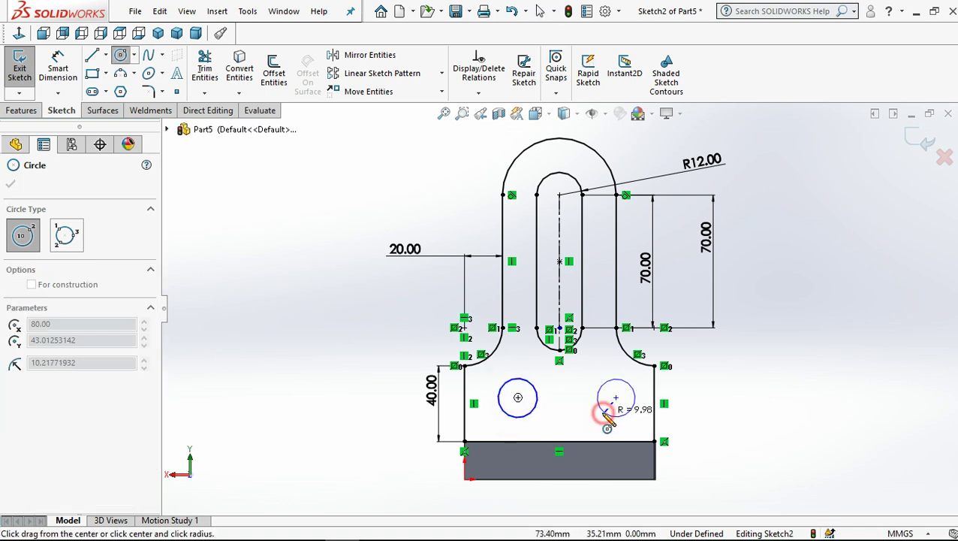
{"action": "left_click", "coordinate": [605, 411]}
- Make the two holes equal in size with their centres horizontally aligned
{"action": "left_click", "coordinate": [519, 380]}
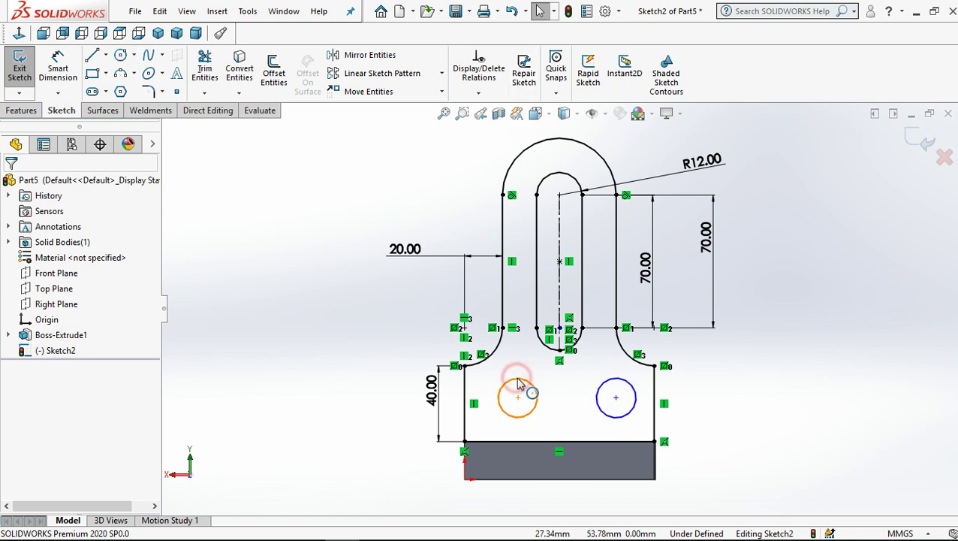
{"action": "left_click", "coordinate": [632, 414], "text": "ctrl"}
{"action": "left_click", "coordinate": [737, 348]}
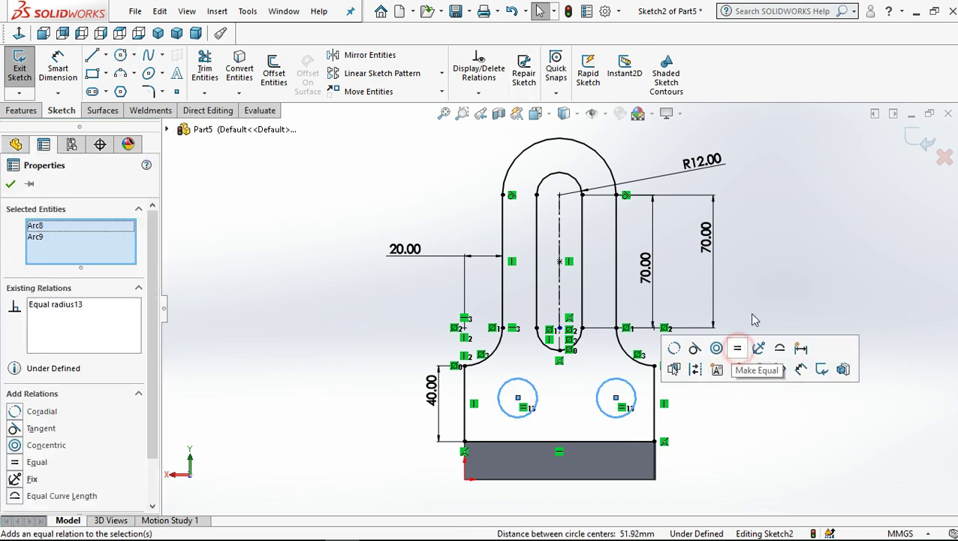
{"action": "left_click", "coordinate": [669, 395]}
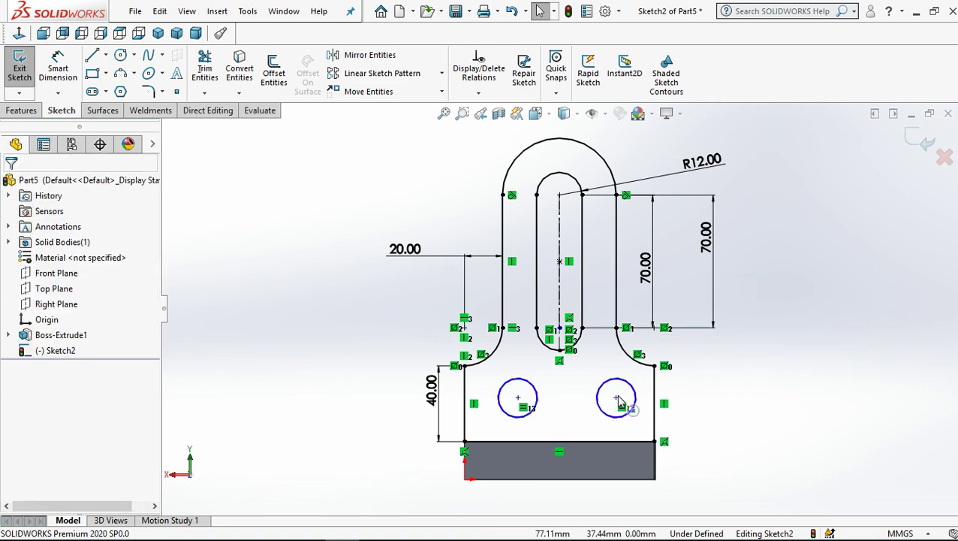
{"action": "left_click", "coordinate": [518, 398], "text": "ctrl"}
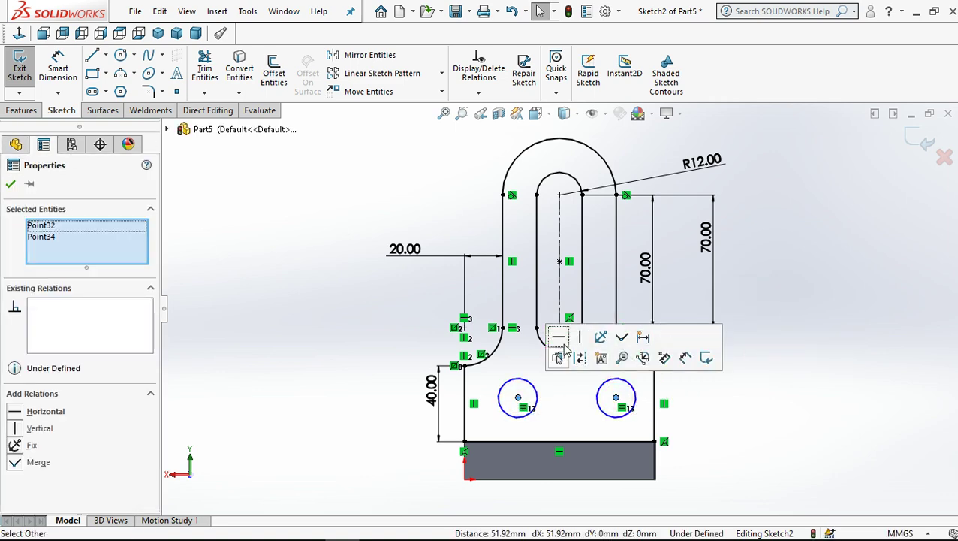
{"action": "left_click", "coordinate": [775, 292]}
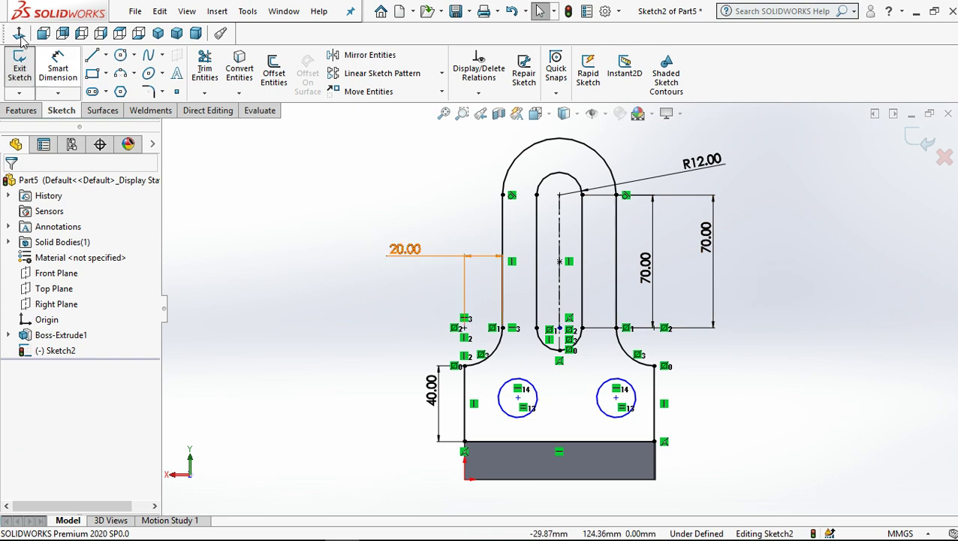
{"action": "left_click", "coordinate": [58, 68]}
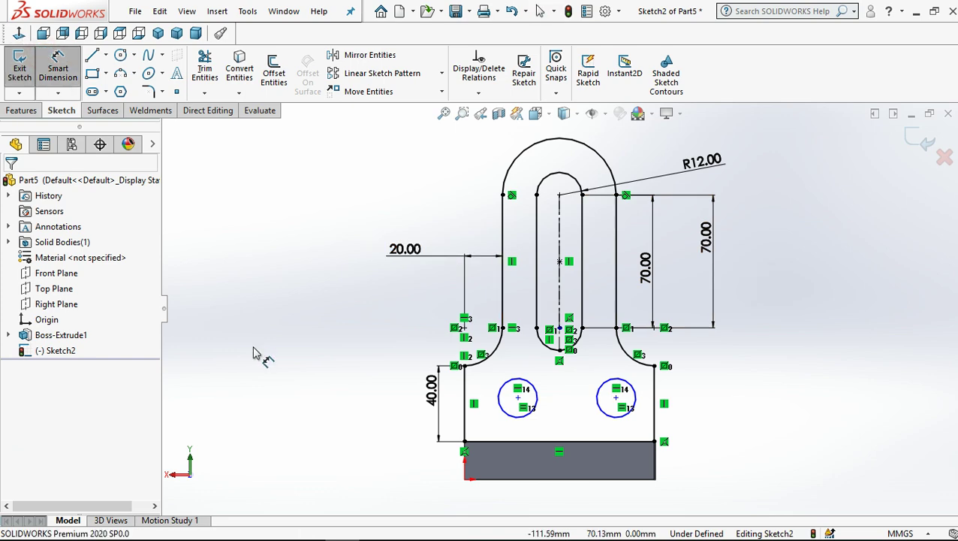
- Dimension the left hole's centre 20 mm above the base and its diameter to Ø24
{"action": "key", "text": "alt+Tab"}
{"action": "key", "text": "alt+Tab"}
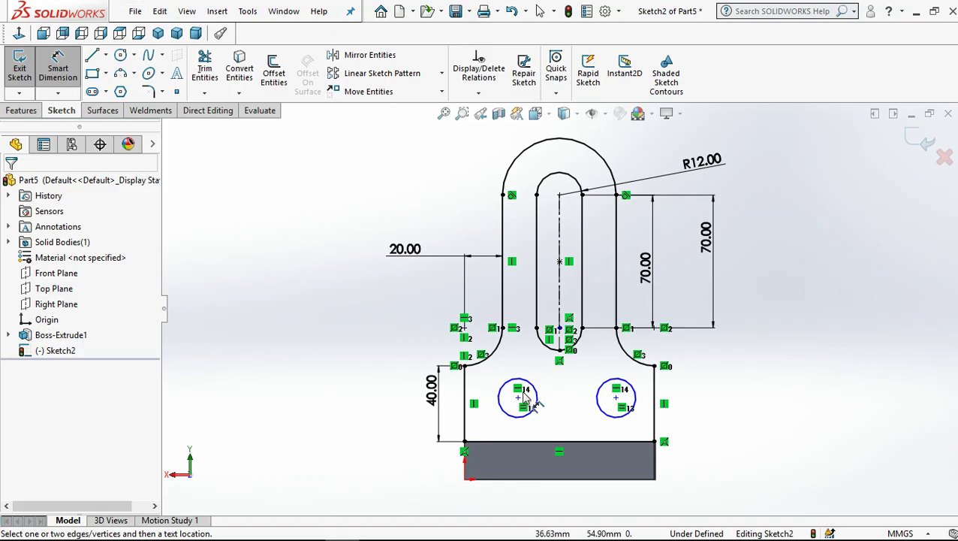
{"action": "left_click", "coordinate": [518, 397]}
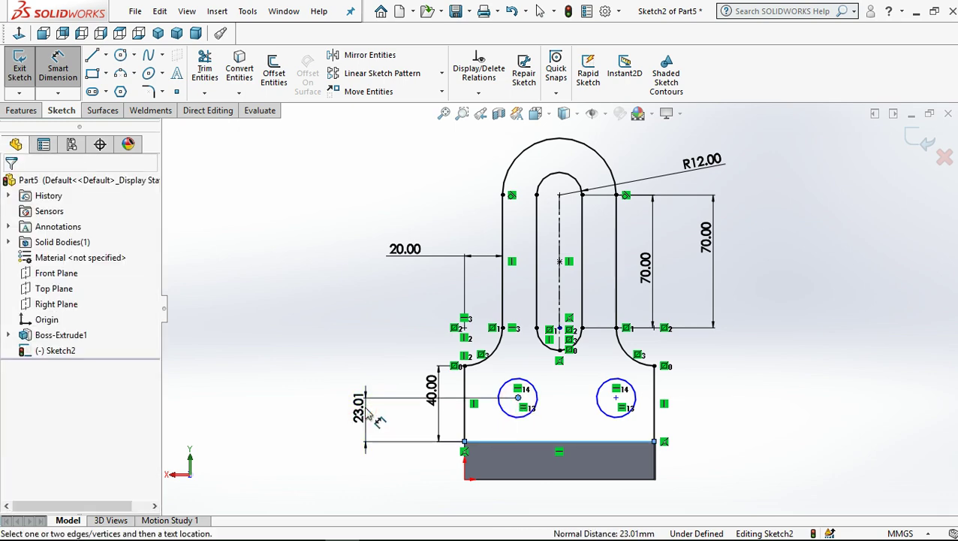
{"action": "left_click", "coordinate": [368, 410]}
{"action": "type", "text": "20"}
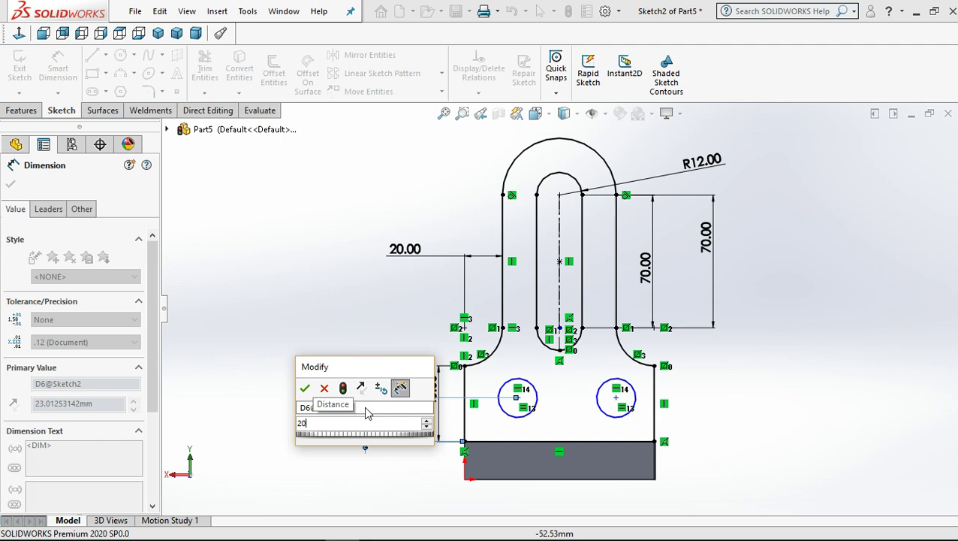
{"action": "key", "text": "Return"}
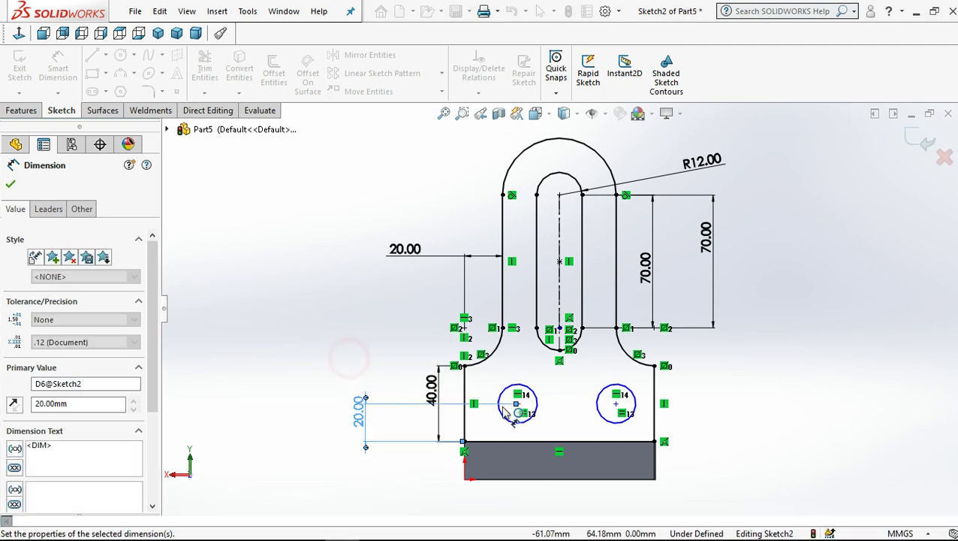
{"action": "left_click", "coordinate": [515, 423]}
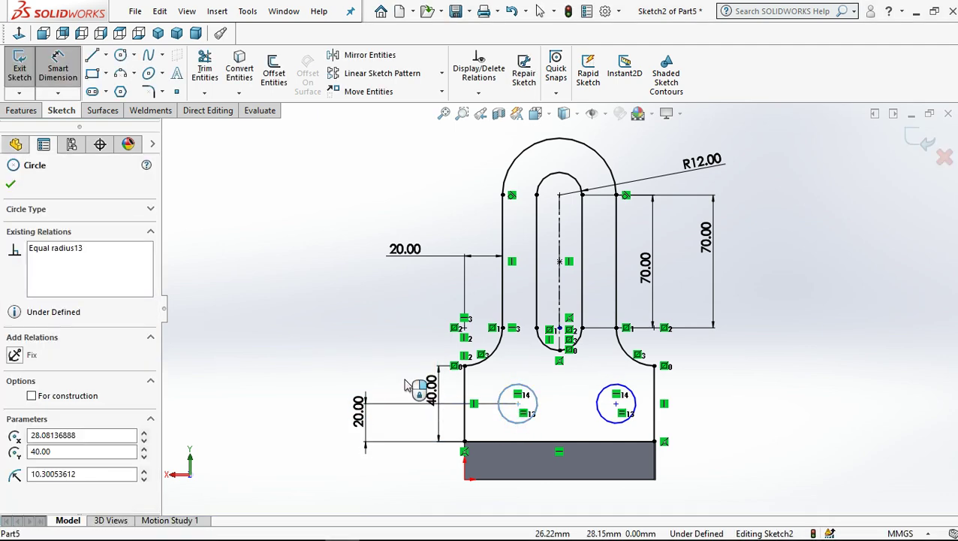
{"action": "left_click", "coordinate": [372, 349]}
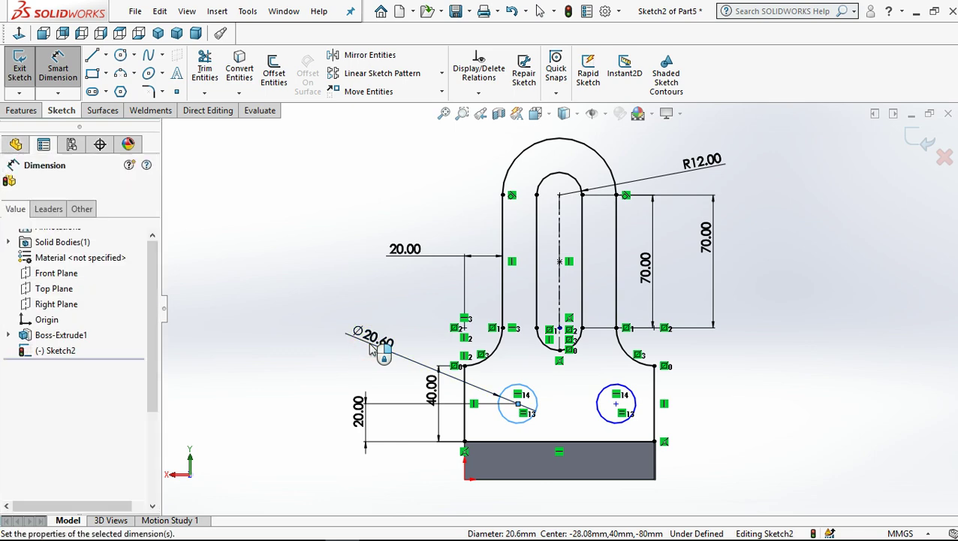
{"action": "type", "text": "24"}
{"action": "key", "text": "Return"}
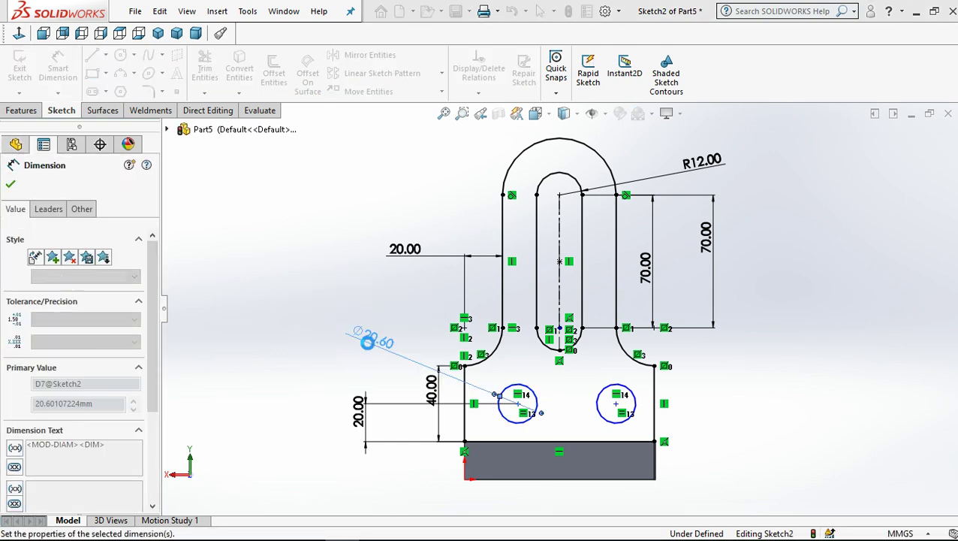
{"action": "left_click", "coordinate": [281, 313]}
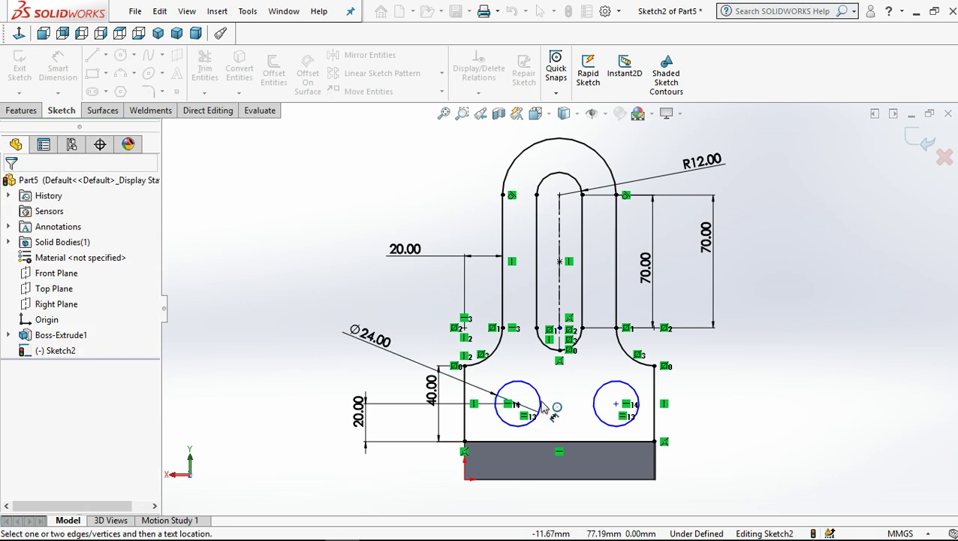
- Set the spacing between the two hole centres to 50 mm
{"action": "left_click", "coordinate": [516, 404]}
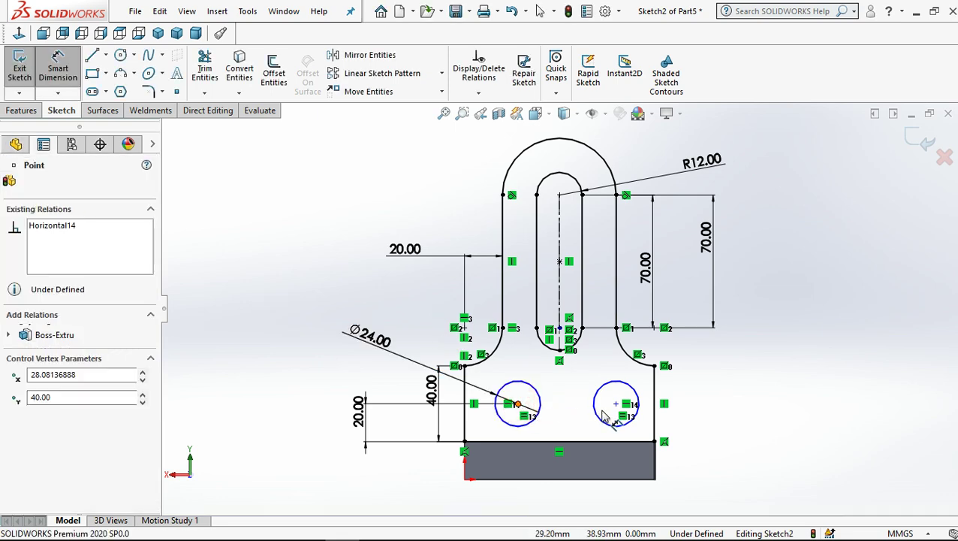
{"action": "left_click", "coordinate": [615, 406]}
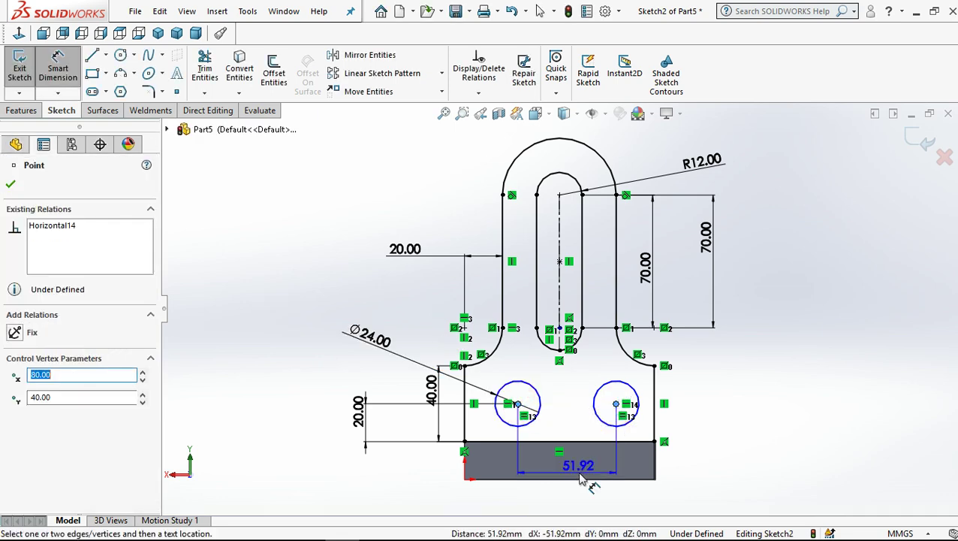
{"action": "scroll", "coordinate": [575, 473], "scroll_direction": "up", "scroll_amount": 2}
{"action": "left_click", "coordinate": [561, 466]}
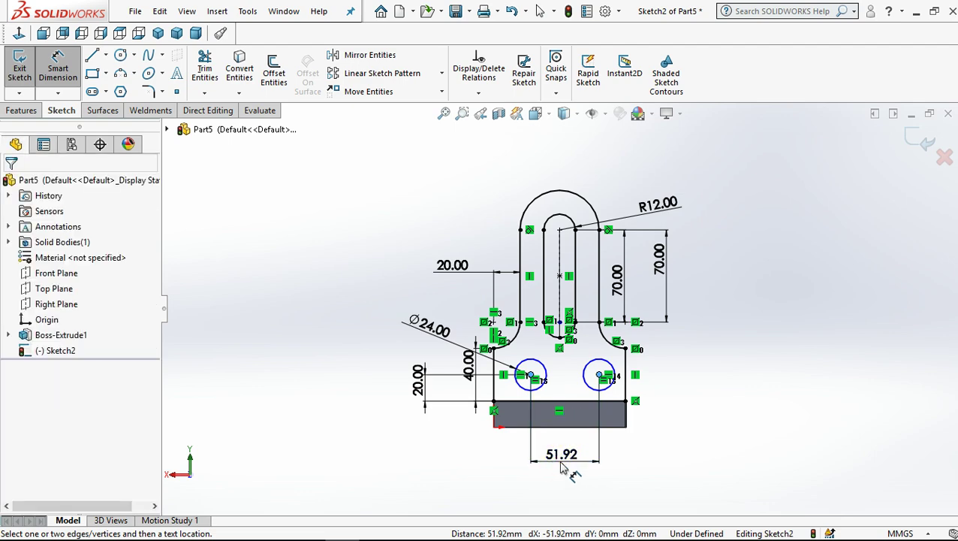
{"action": "type", "text": "50"}
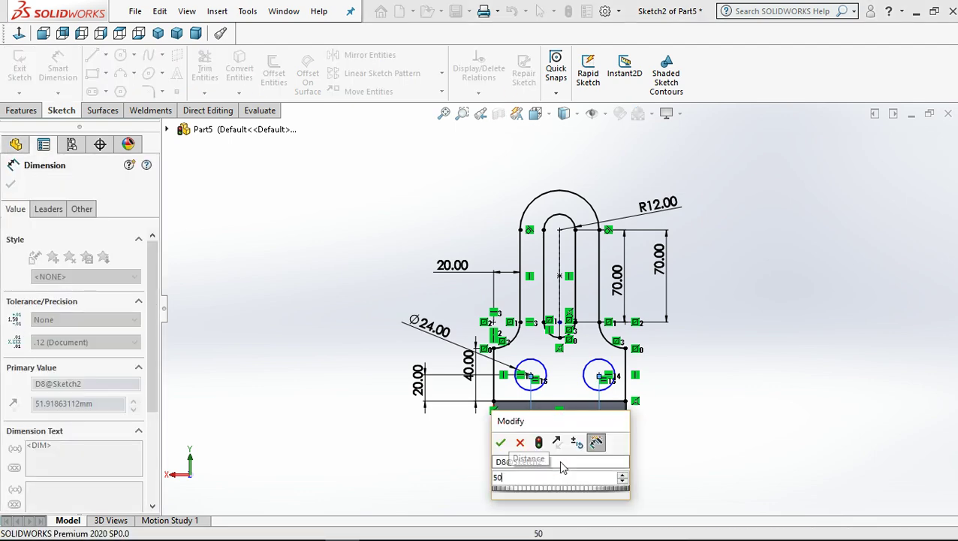
{"action": "key", "text": "Return"}
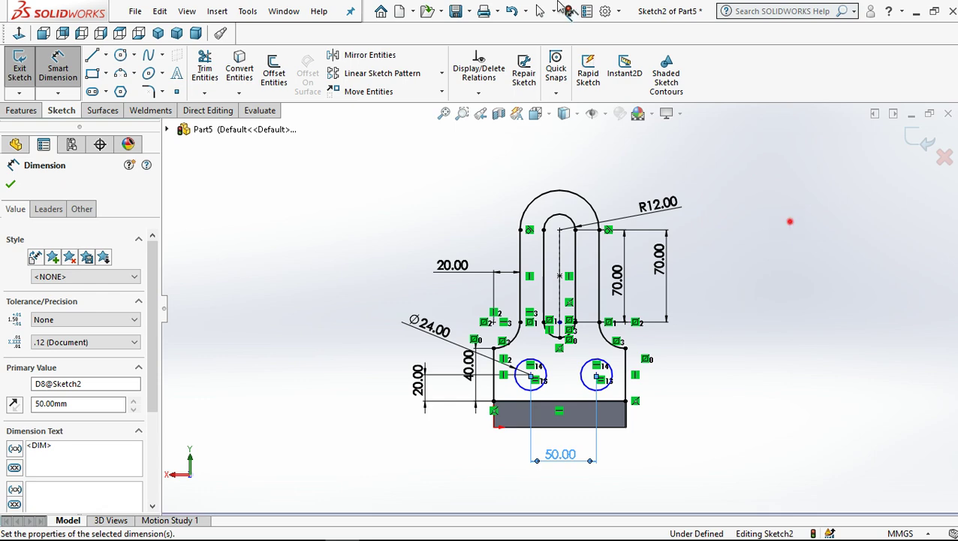
{"action": "left_click", "coordinate": [541, 12]}
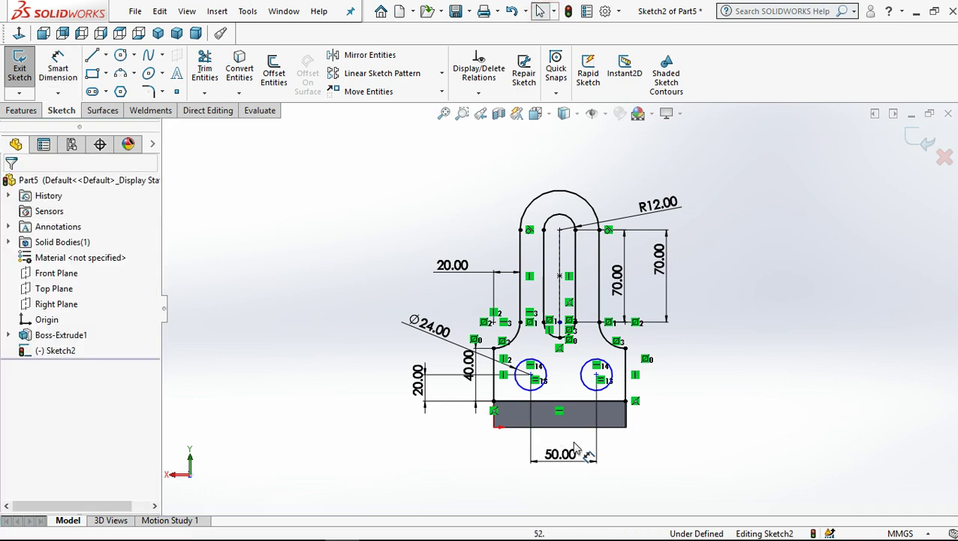
- Make the two hole centres symmetric about the slot centreline
{"action": "scroll", "coordinate": [601, 405], "scroll_direction": "down", "scroll_amount": 2}
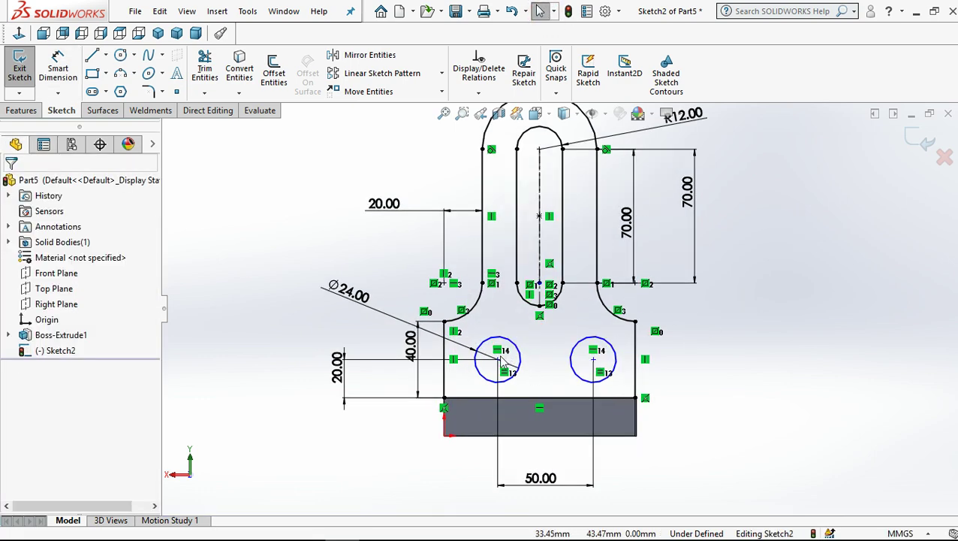
{"action": "left_click", "coordinate": [497, 360]}
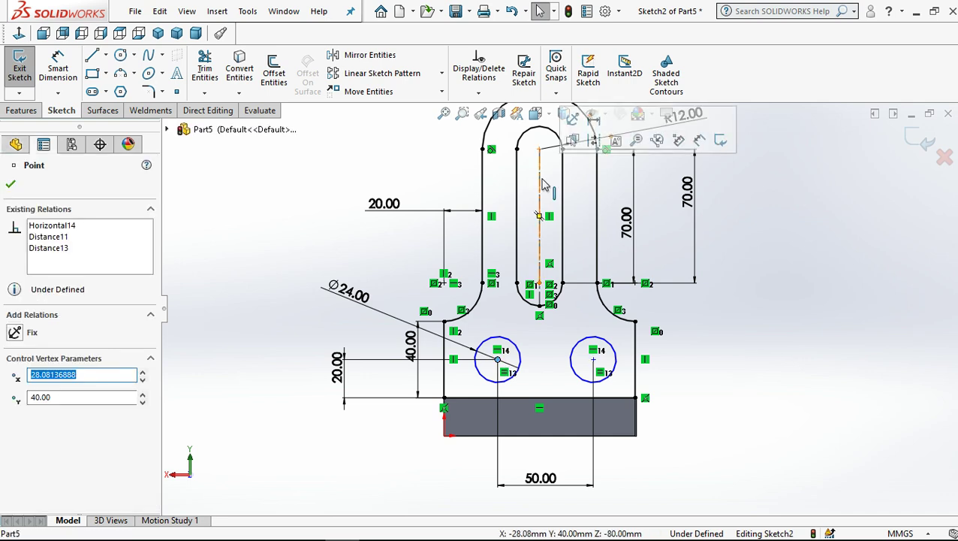
{"action": "left_click", "coordinate": [541, 181]}
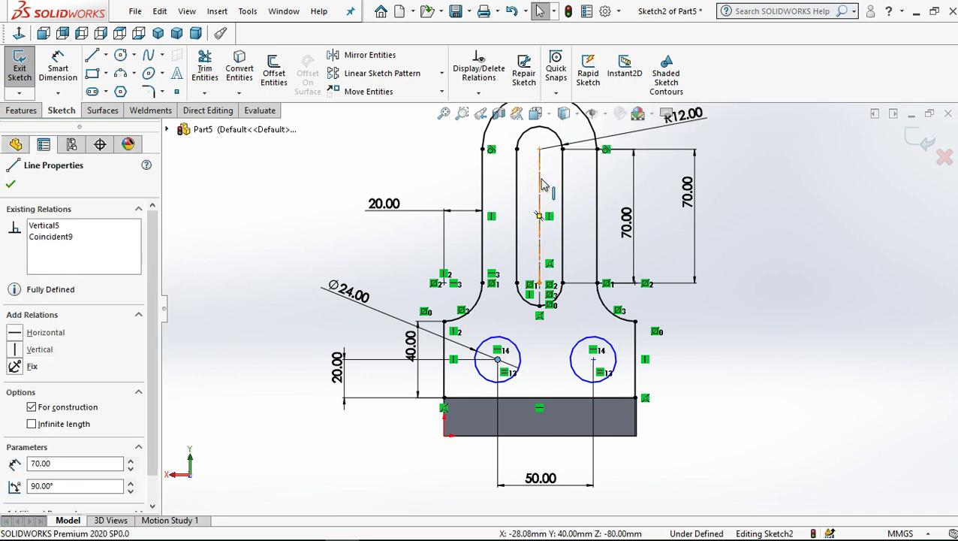
{"action": "left_click", "coordinate": [593, 360], "text": "ctrl"}
{"action": "left_click", "coordinate": [593, 360], "text": "ctrl"}
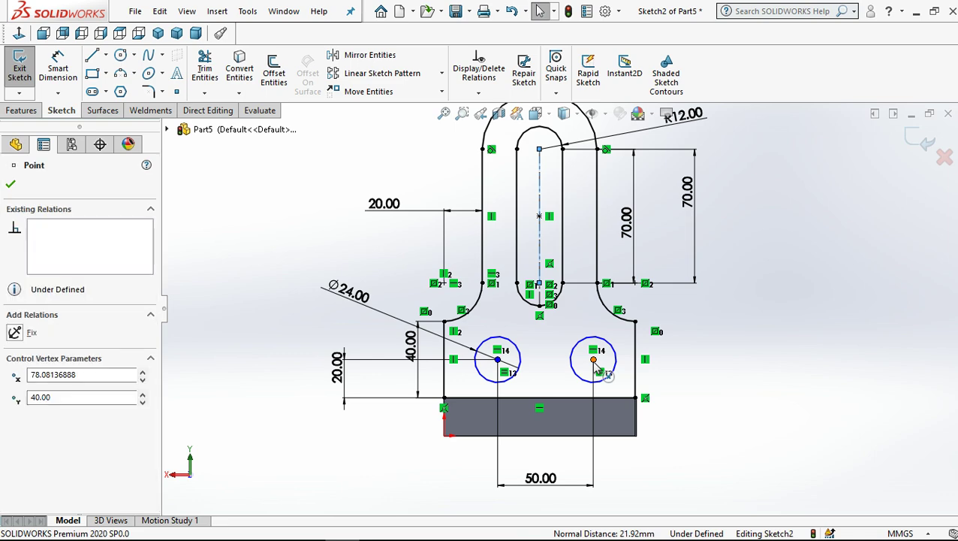
{"action": "left_click", "coordinate": [634, 299]}
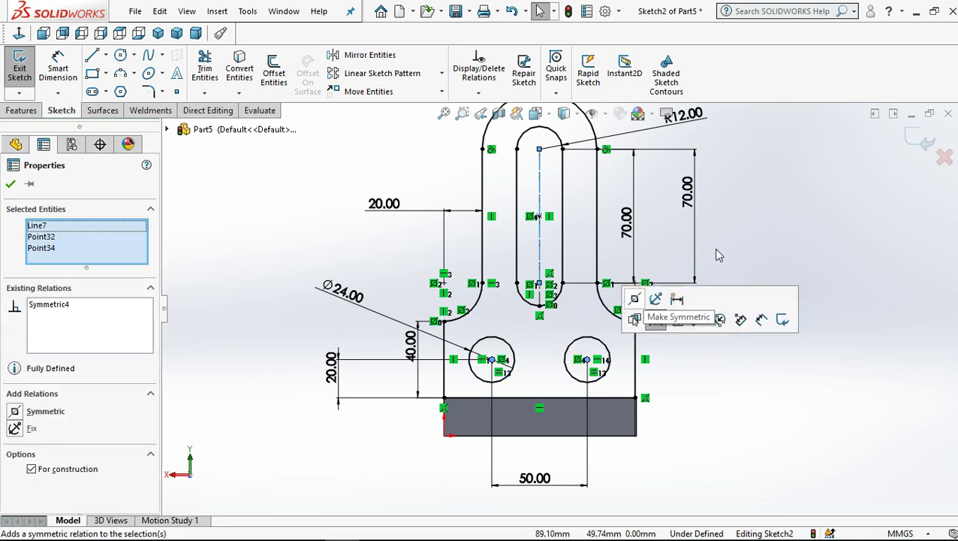
{"action": "left_click", "coordinate": [766, 268]}
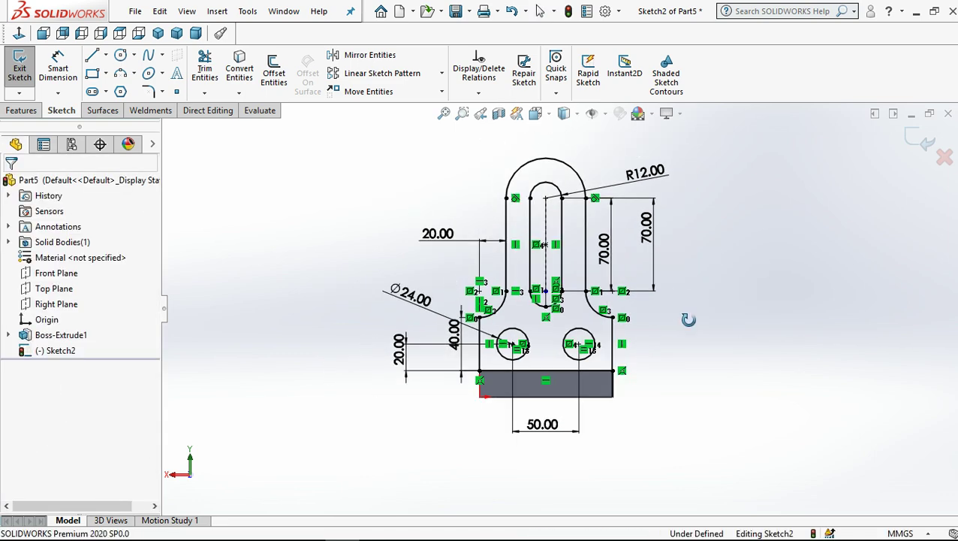
{"action": "middle_click_drag", "start_coordinate": [686, 319], "coordinate": [78, 124]}
- Extrude the tab sketch 15 mm in the reversed direction as Boss-Extrude2 and inspect the part
{"action": "left_click", "coordinate": [21, 110]}
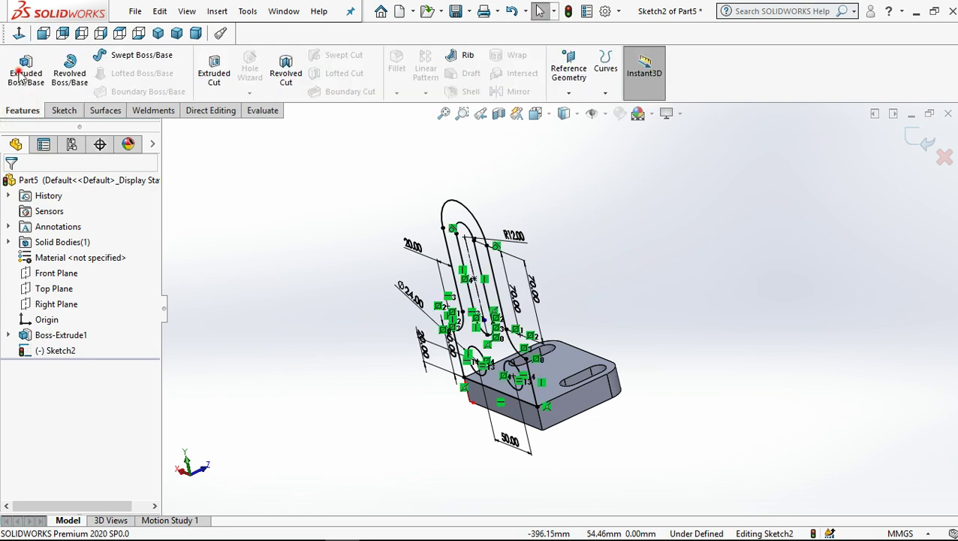
{"action": "left_click", "coordinate": [18, 70]}
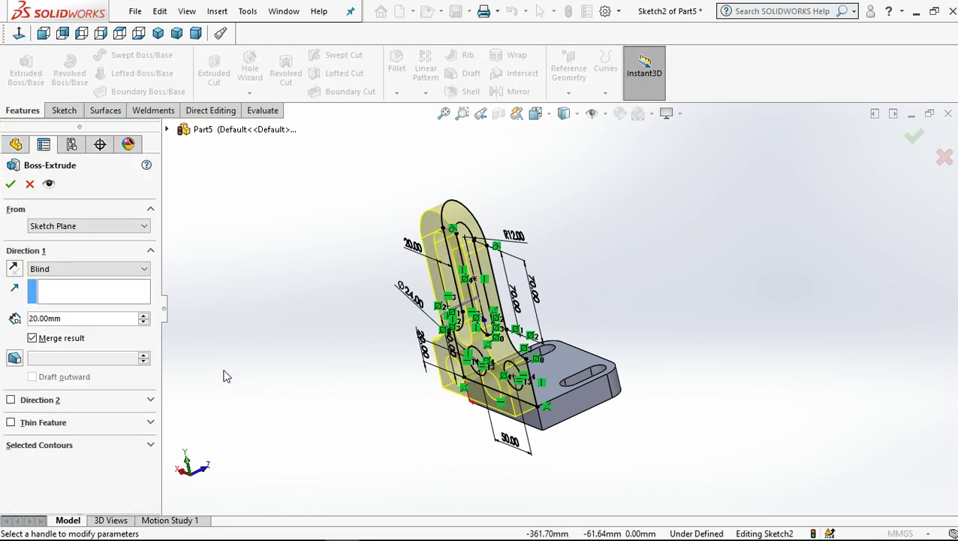
{"action": "left_click", "coordinate": [14, 270]}
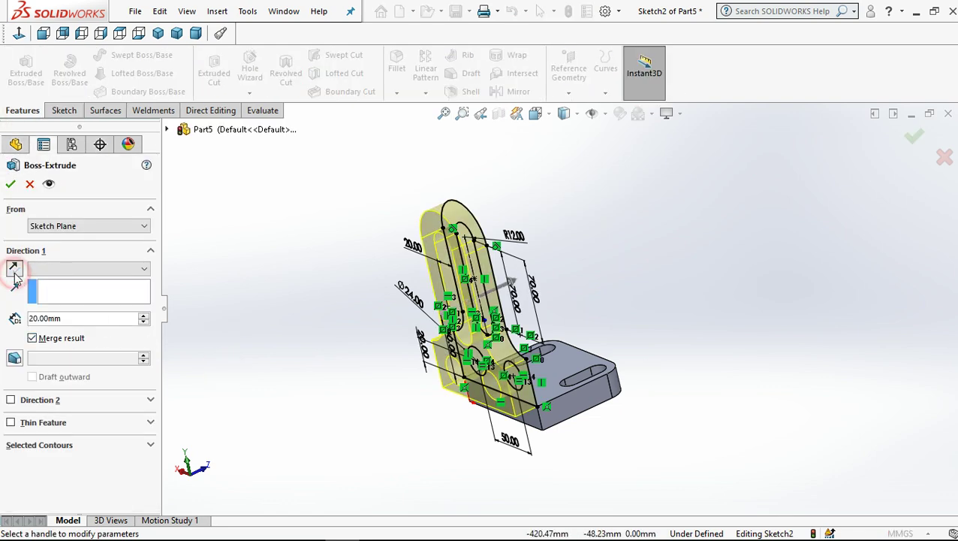
{"action": "left_click", "coordinate": [51, 317]}
{"action": "type", "text": "1"}
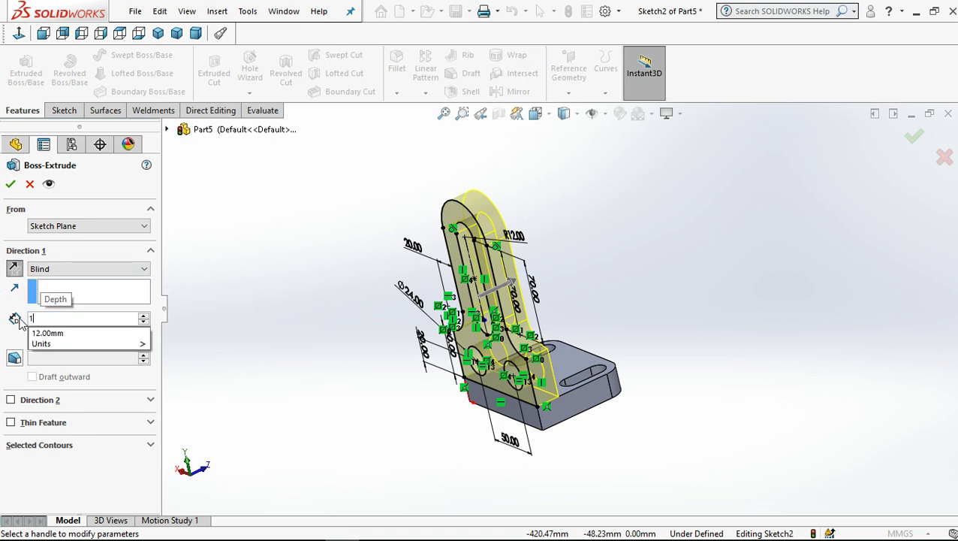
{"action": "type", "text": "5"}
{"action": "key", "text": "Return"}
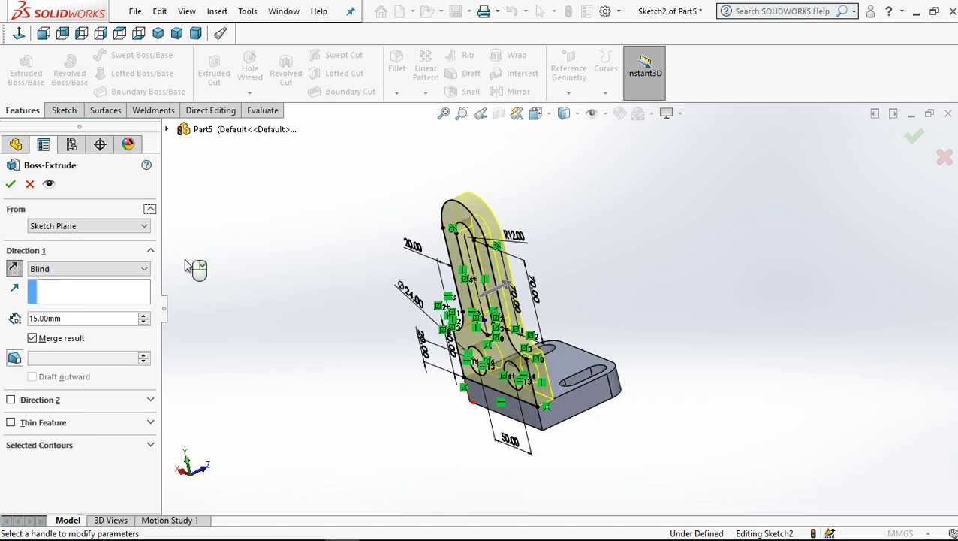
{"action": "left_click", "coordinate": [9, 184]}
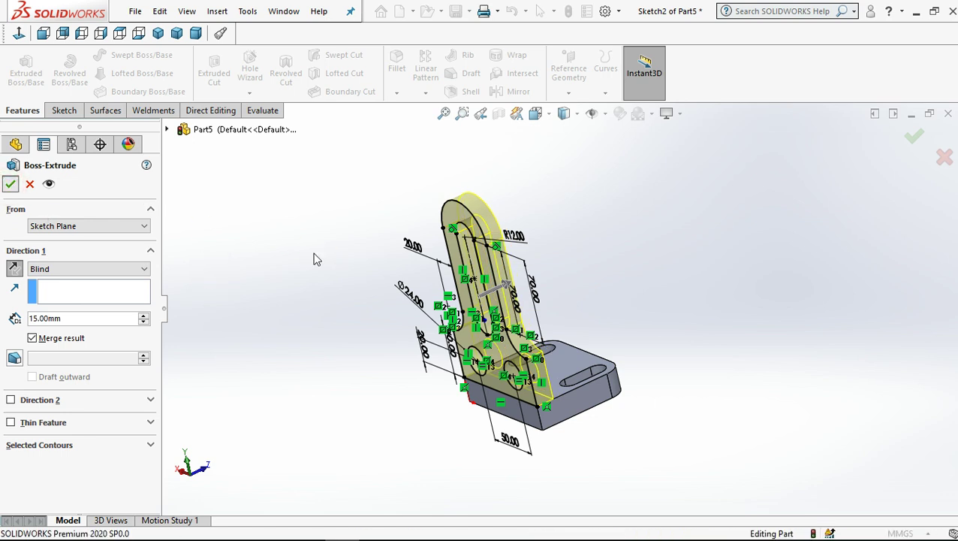
{"action": "left_click", "coordinate": [311, 253]}
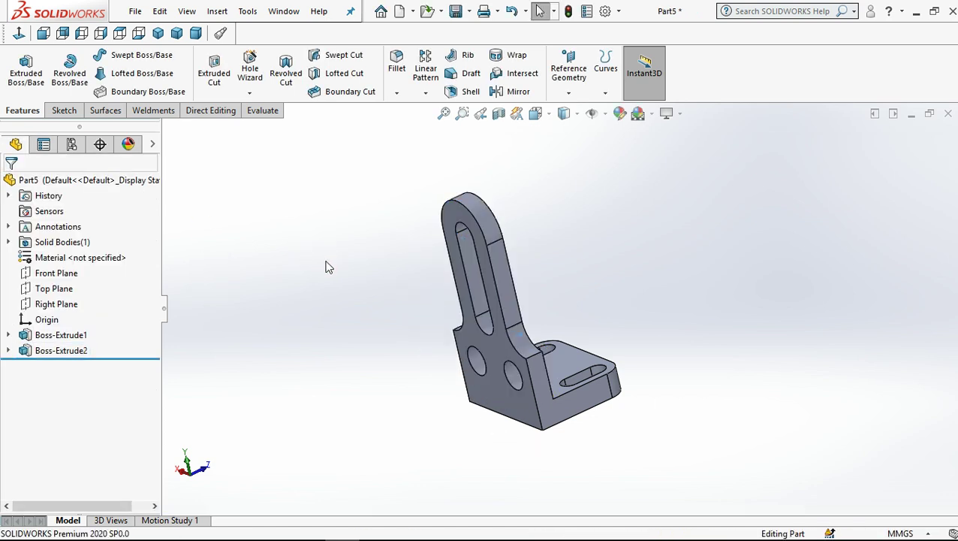
{"action": "mouse_move", "coordinate": [327, 268]}
{"action": "middle_mouse_down"}
{"action": "mouse_move", "coordinate": [587, 450]}
{"action": "mouse_move", "coordinate": [491, 536]}
{"action": "middle_mouse_up"}
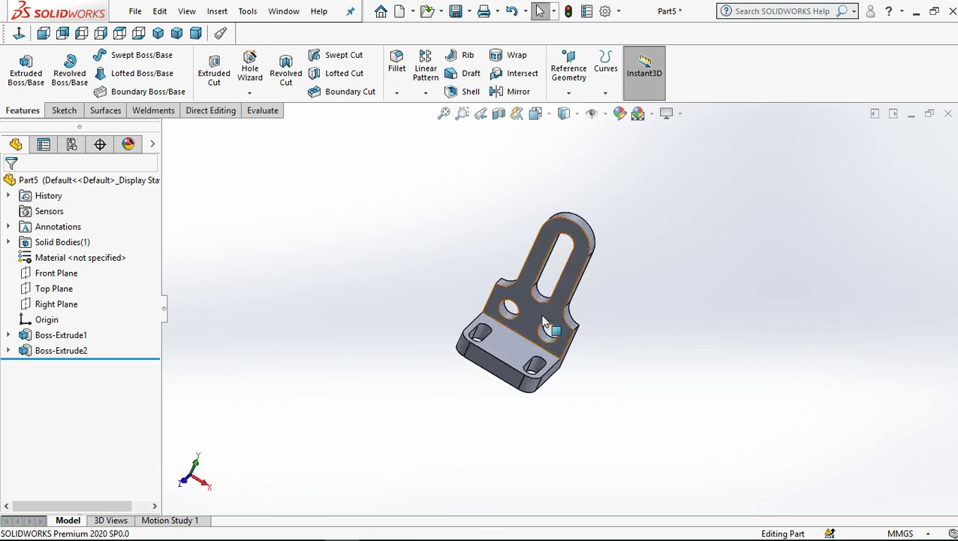
{"action": "middle_click_drag", "start_coordinate": [441, 243], "coordinate": [605, 211]}
{"action": "scroll", "coordinate": [605, 212], "scroll_direction": "down", "scroll_amount": 3}
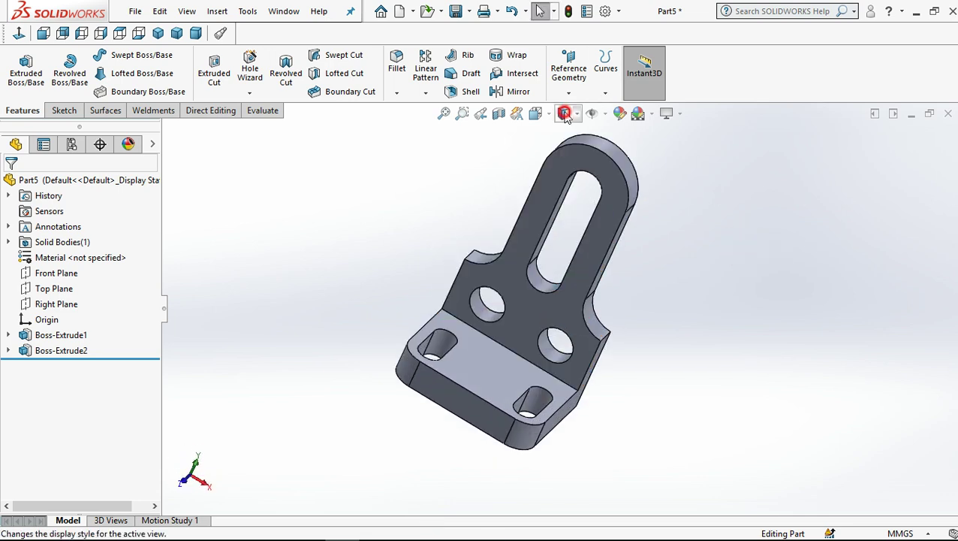